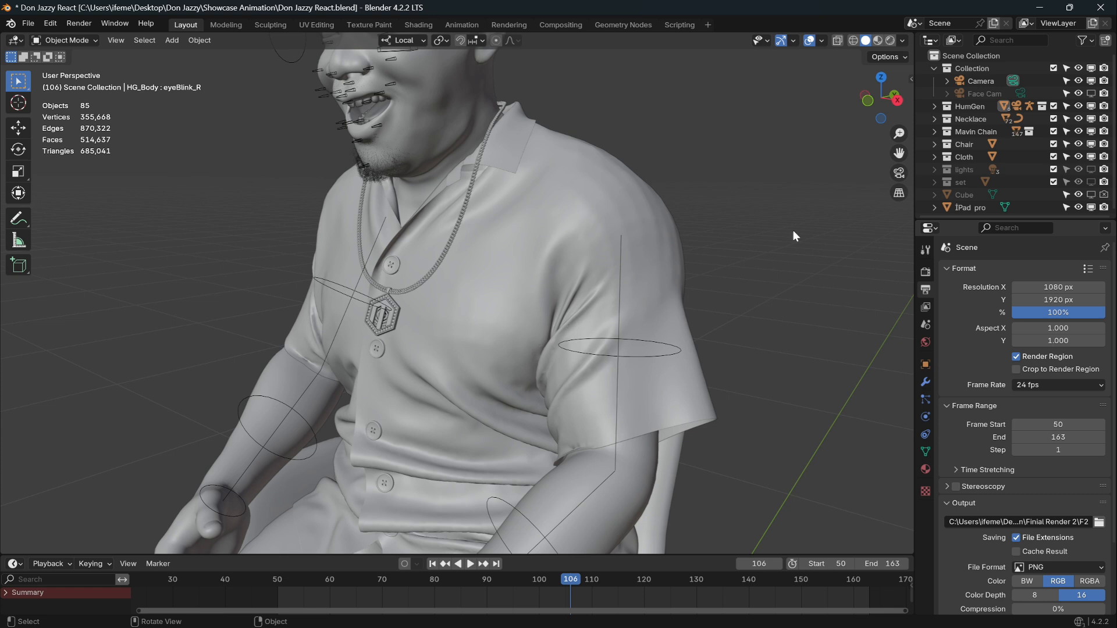
Delete the character model from the scene.
key("Delete")
Add a Bézier circle to the scene.
key("shift+a")
mouse_move(519, 298)
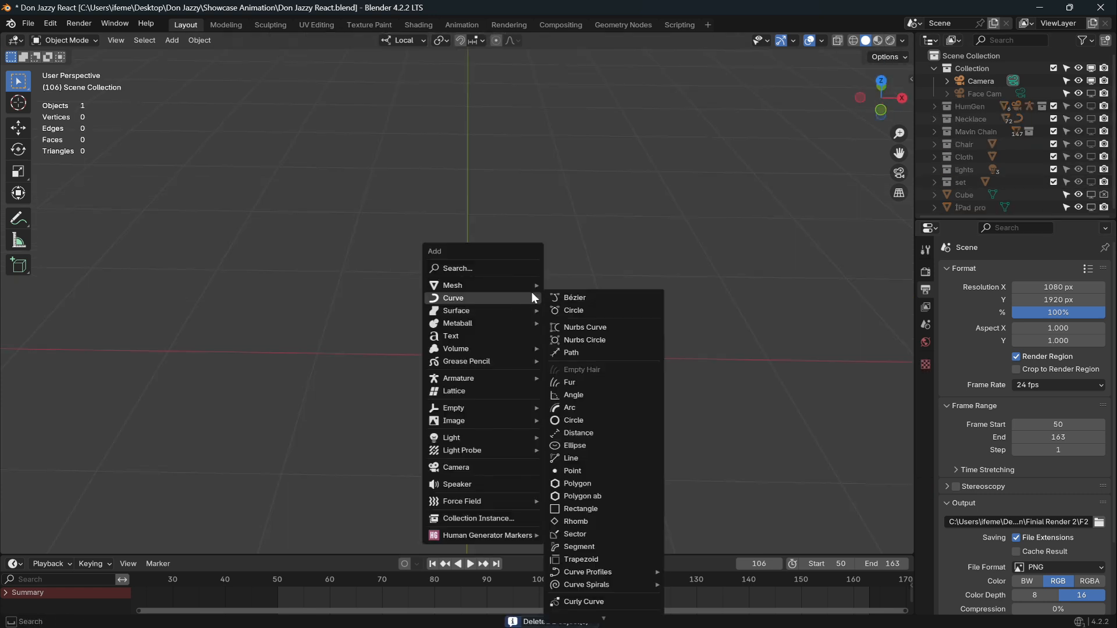
left_click(580, 312)
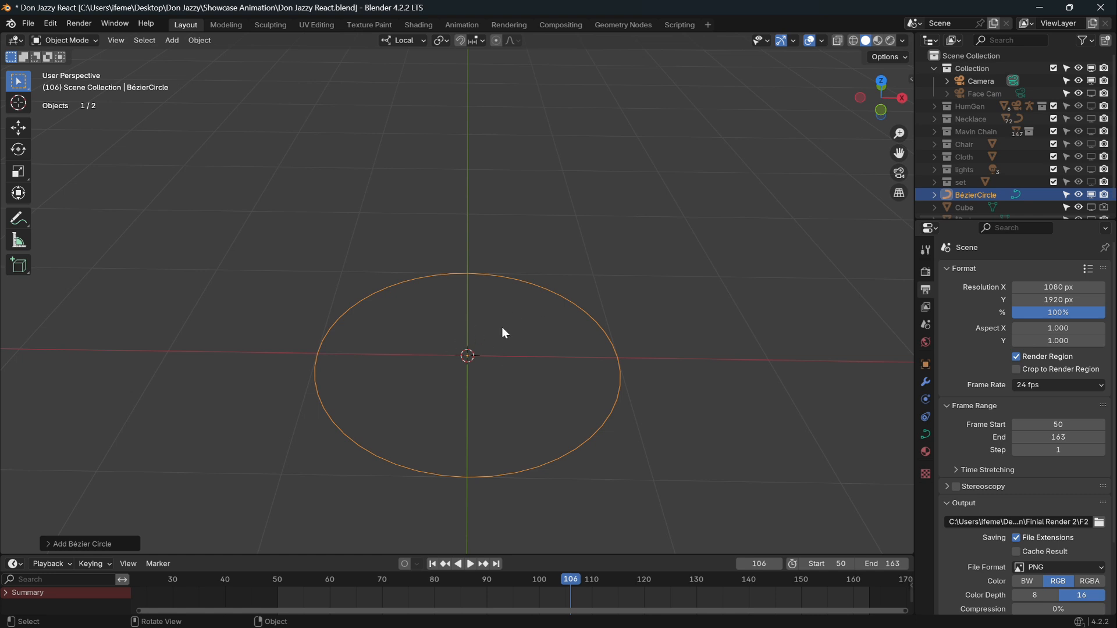
Add an icosphere with 1 subdivision and scale it down to a tiny bead.
key("shift+a")
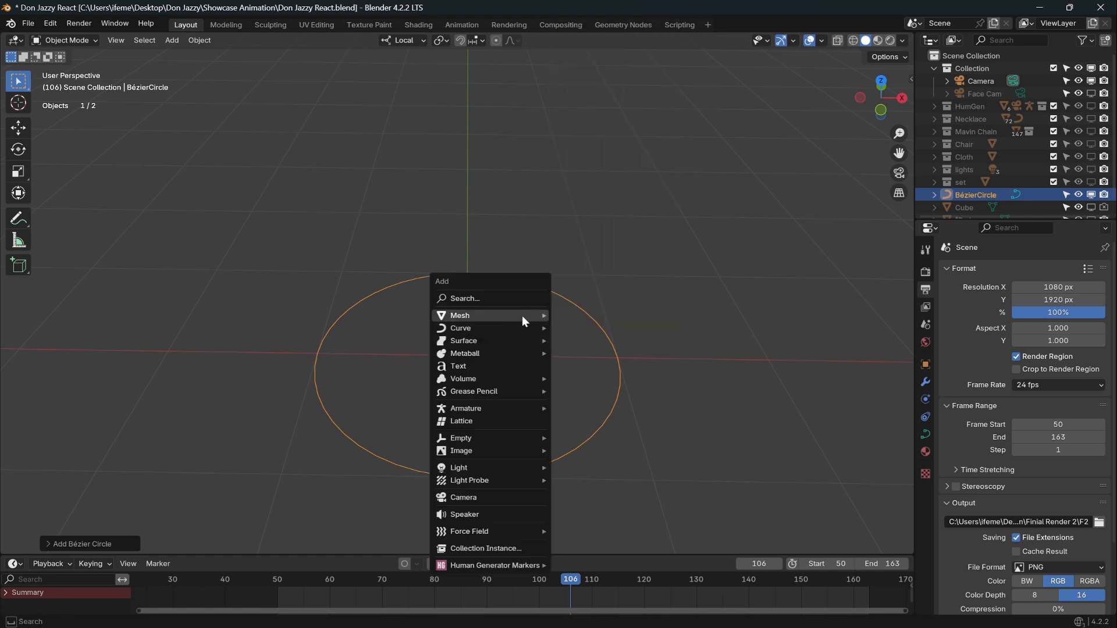
mouse_move(522, 315)
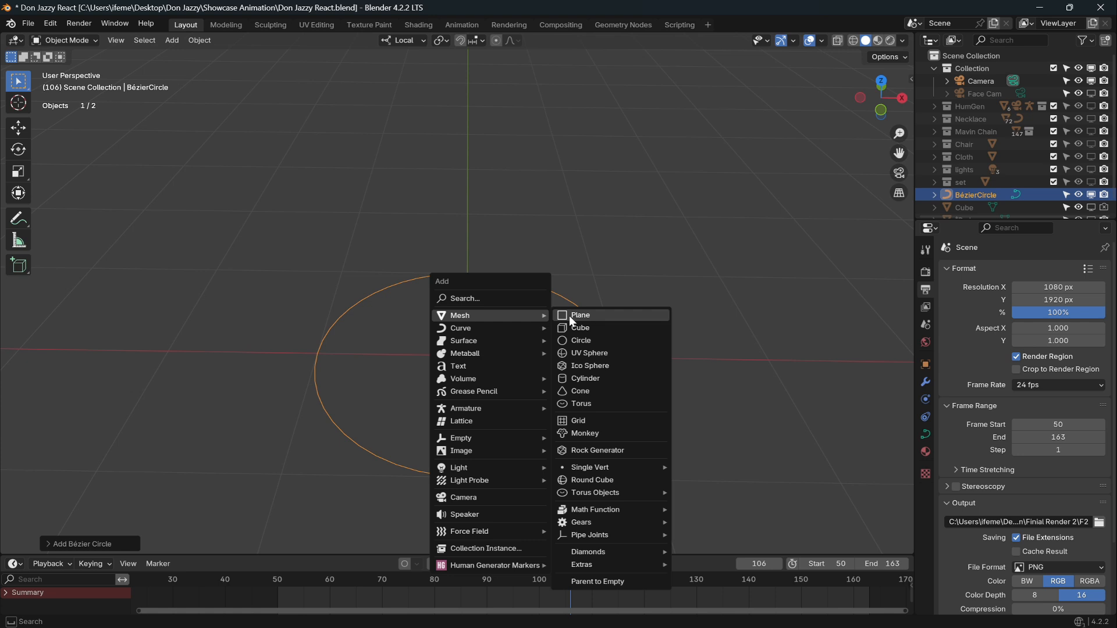
left_click(609, 365)
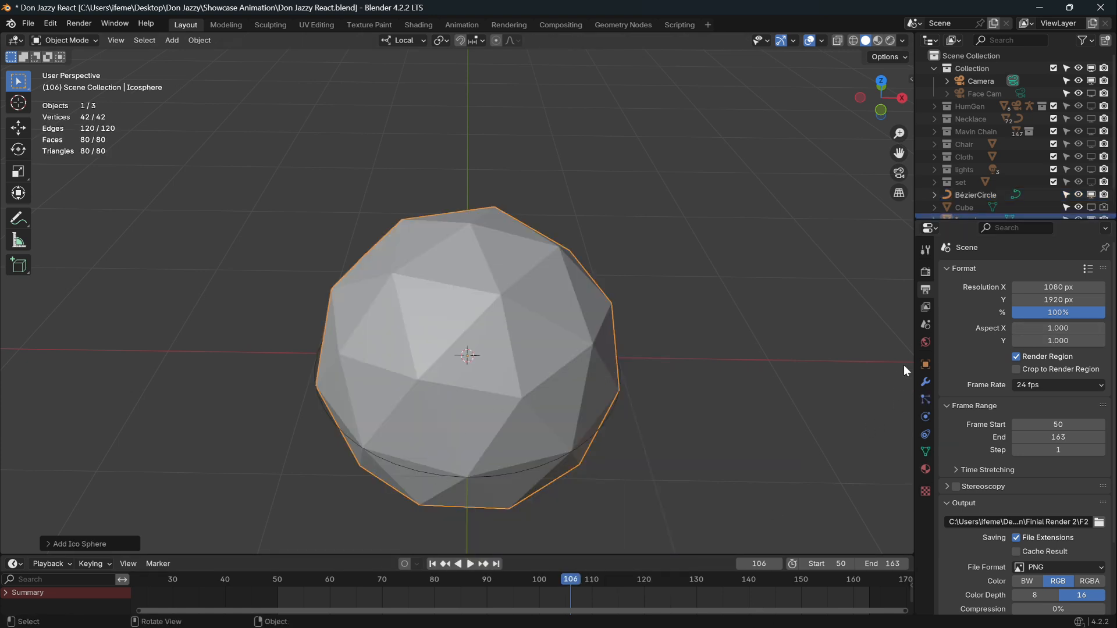
left_click(48, 543)
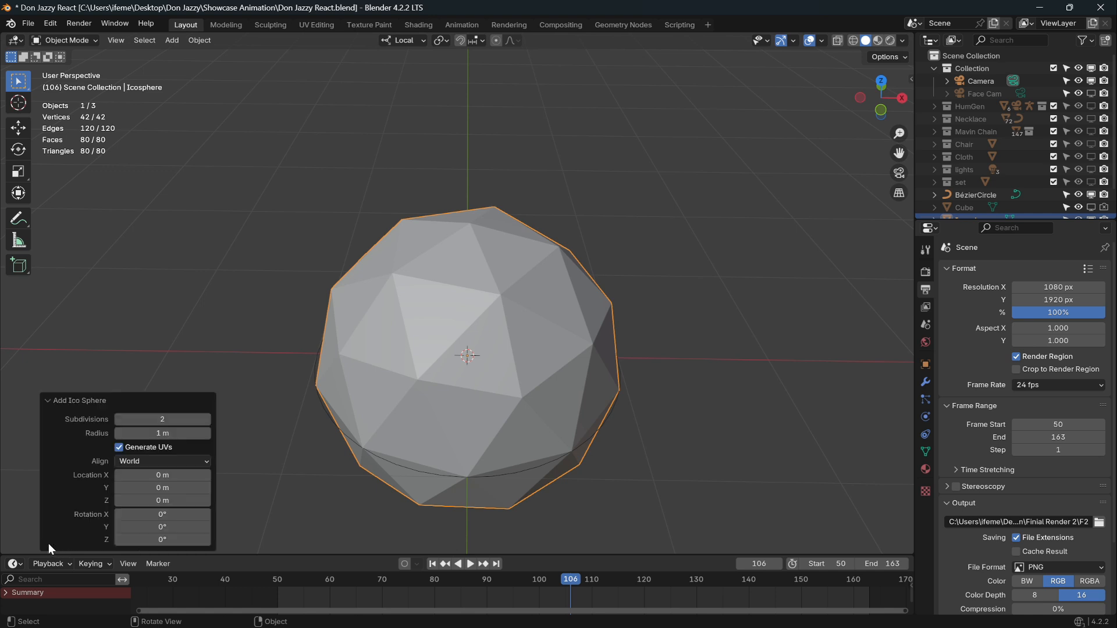
left_click(117, 420)
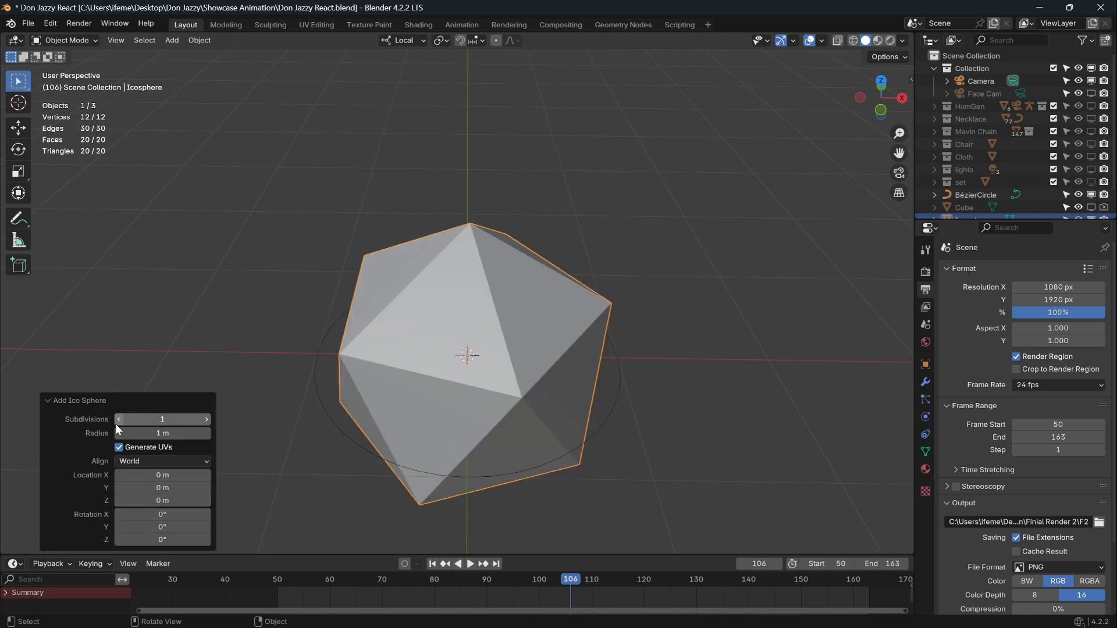
left_click(49, 401)
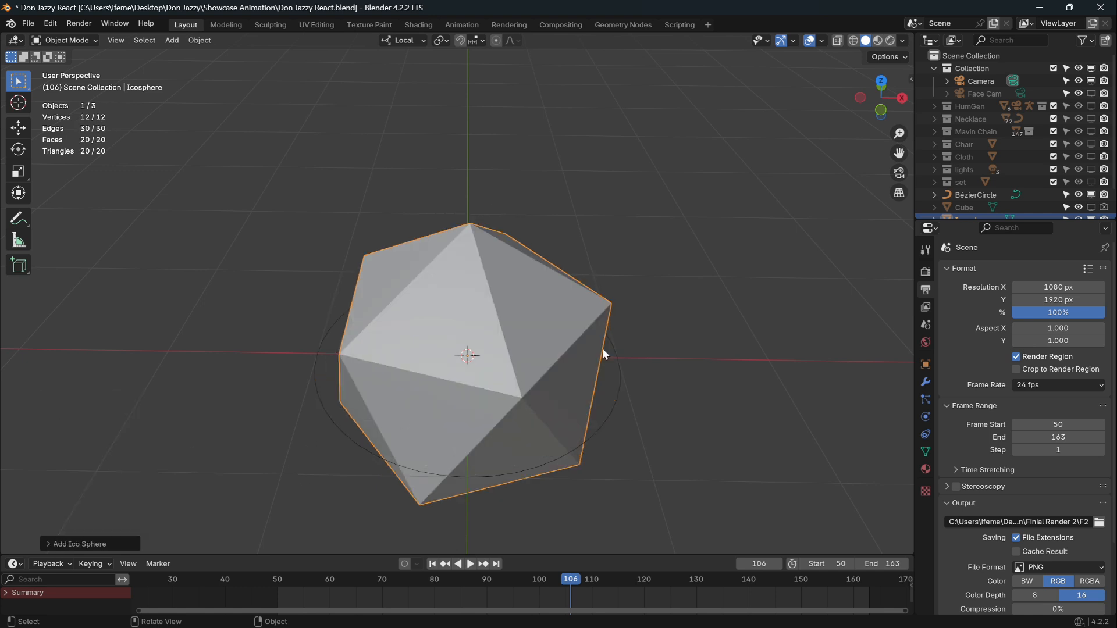
key("s")
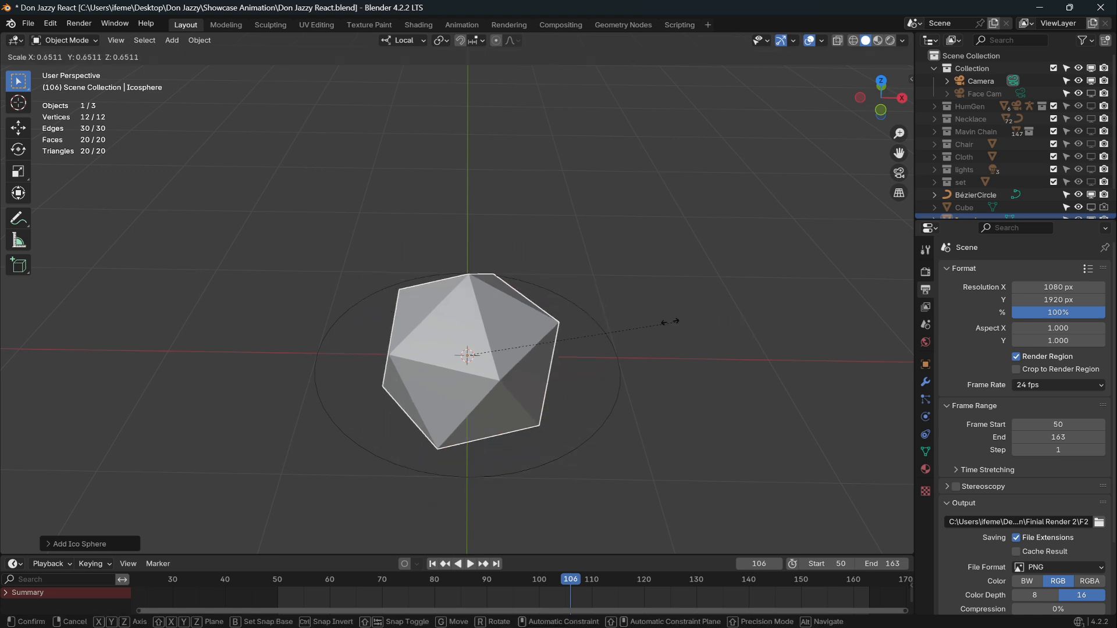
left_click(496, 348)
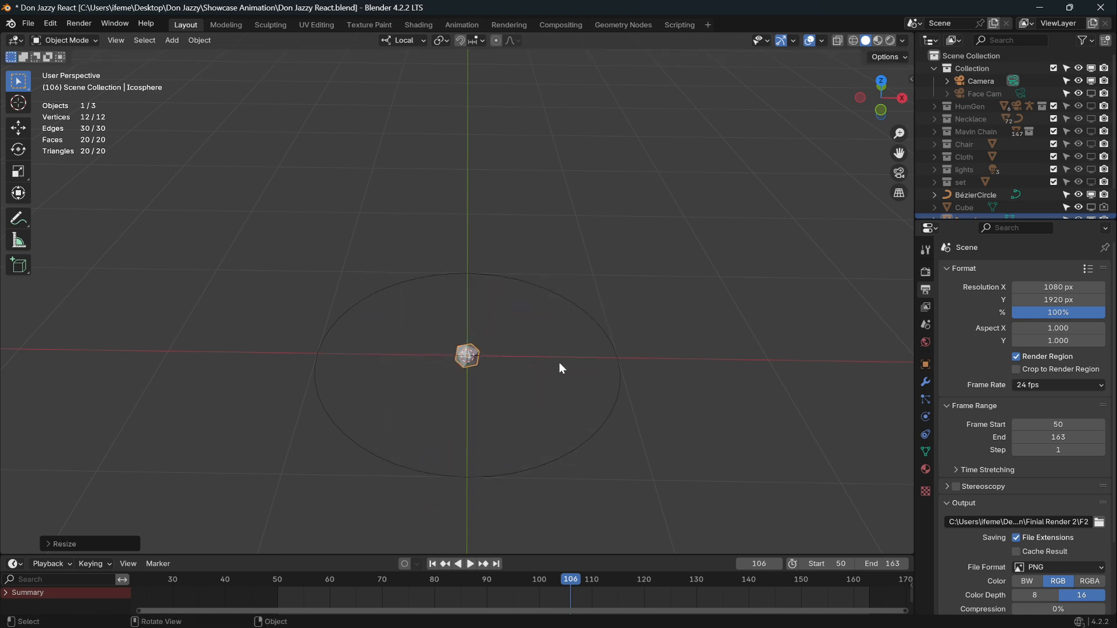
Give the icosphere an Array modifier and a Curve modifier following the BézierCircle.
left_click(925, 382)
left_click(1005, 270)
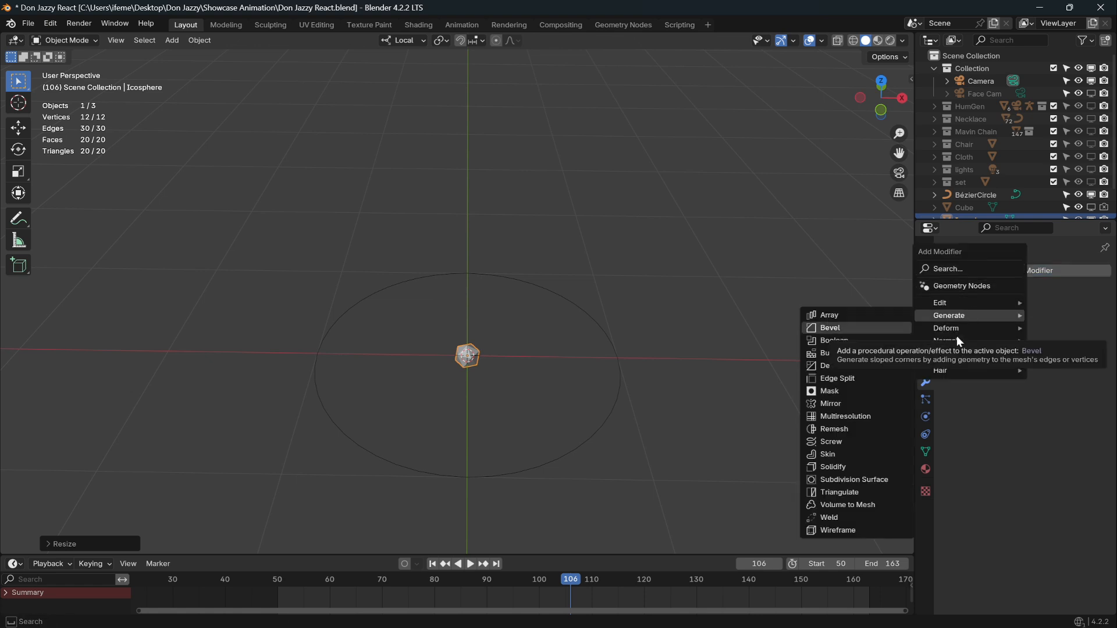
left_click(881, 316)
left_click(984, 270)
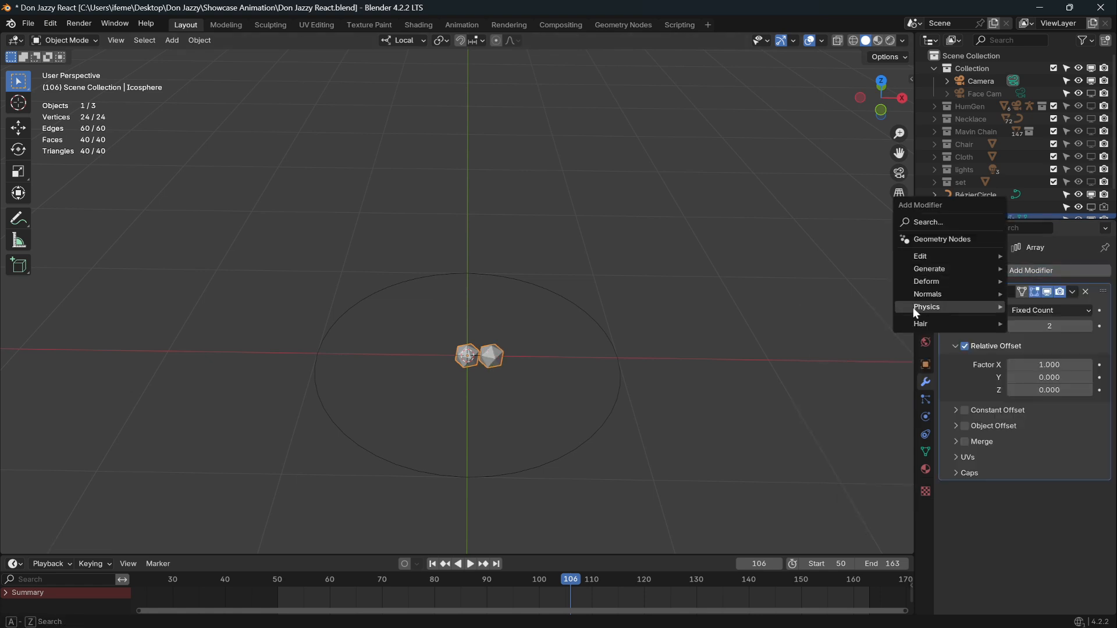
mouse_move(924, 269)
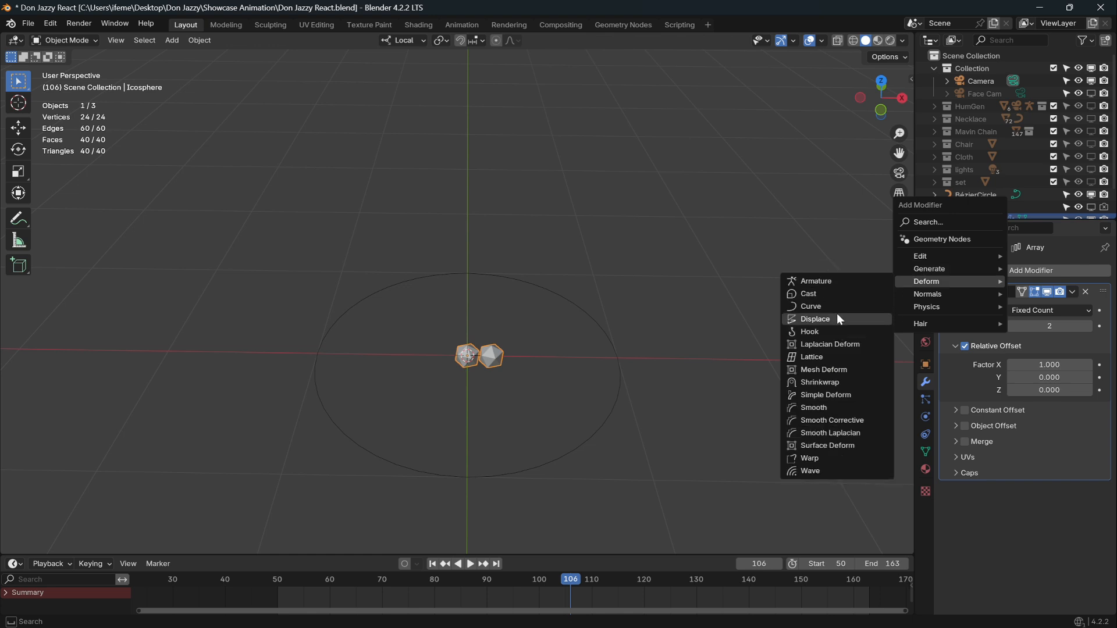
left_click(837, 310)
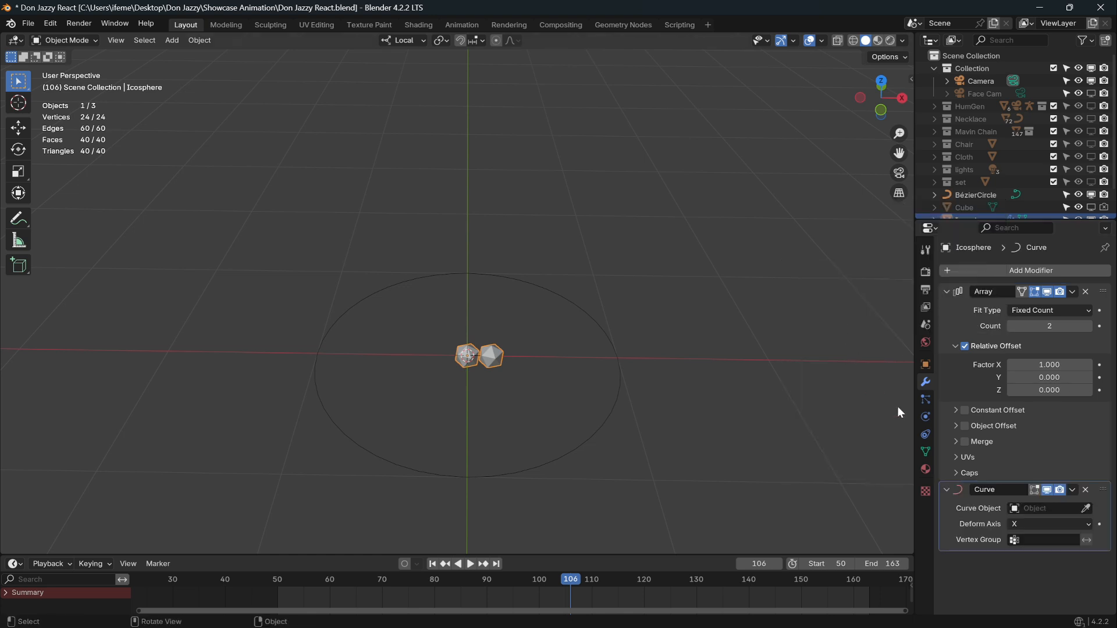
left_click(1085, 509)
left_click(609, 431)
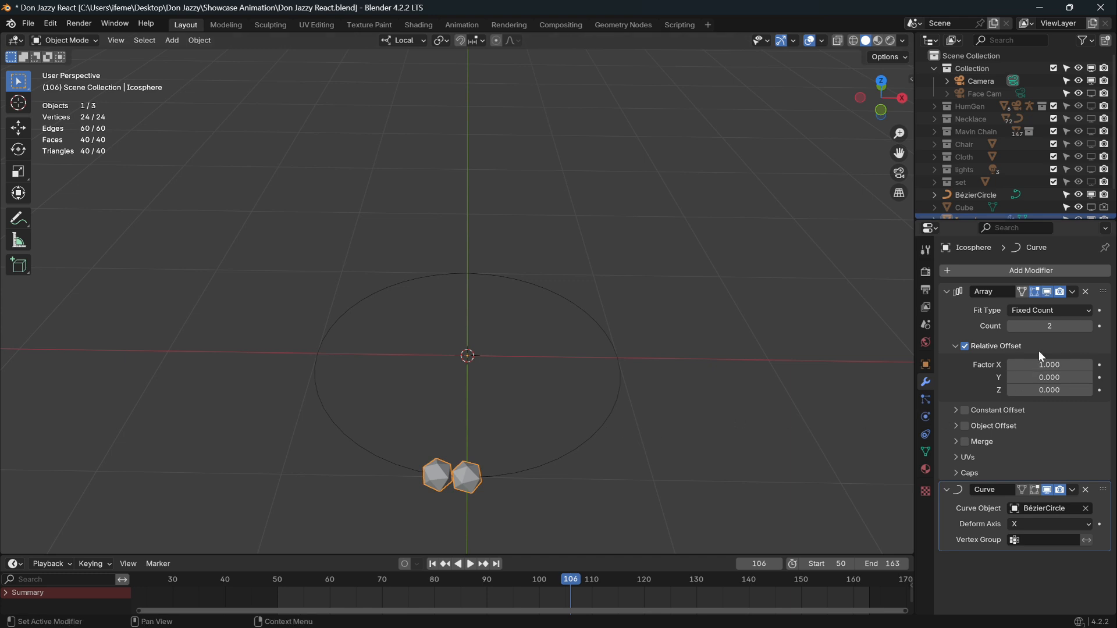
Set the Array count to 36, then raise it to 40 beads.
left_click(1047, 326)
type("36")
key("Return")
left_click(1088, 326)
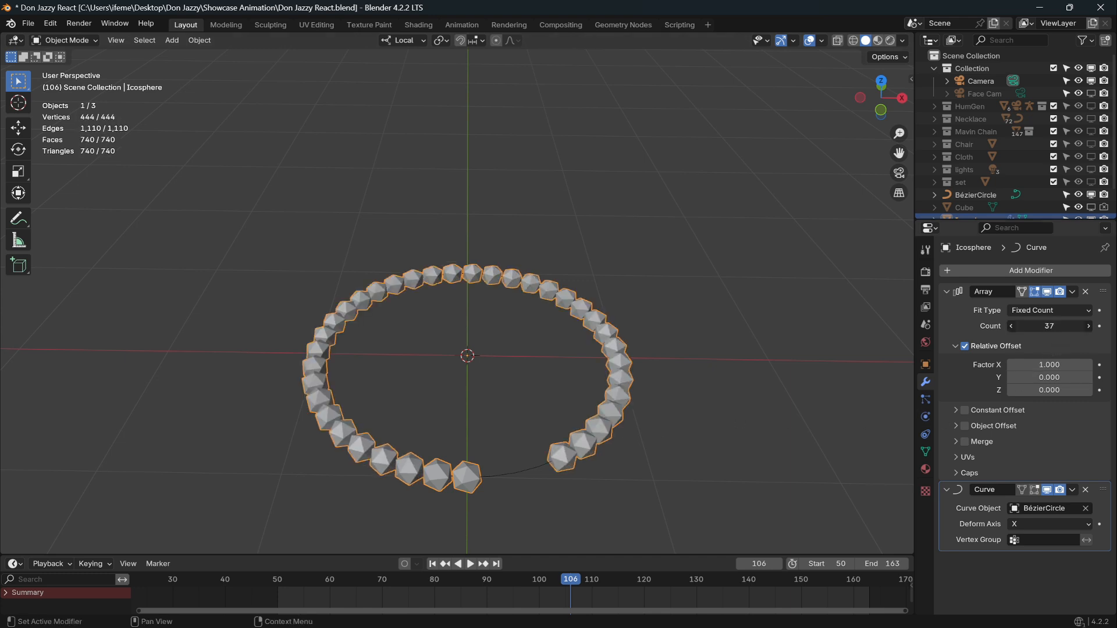
left_click(1089, 326)
left_click(1089, 326)
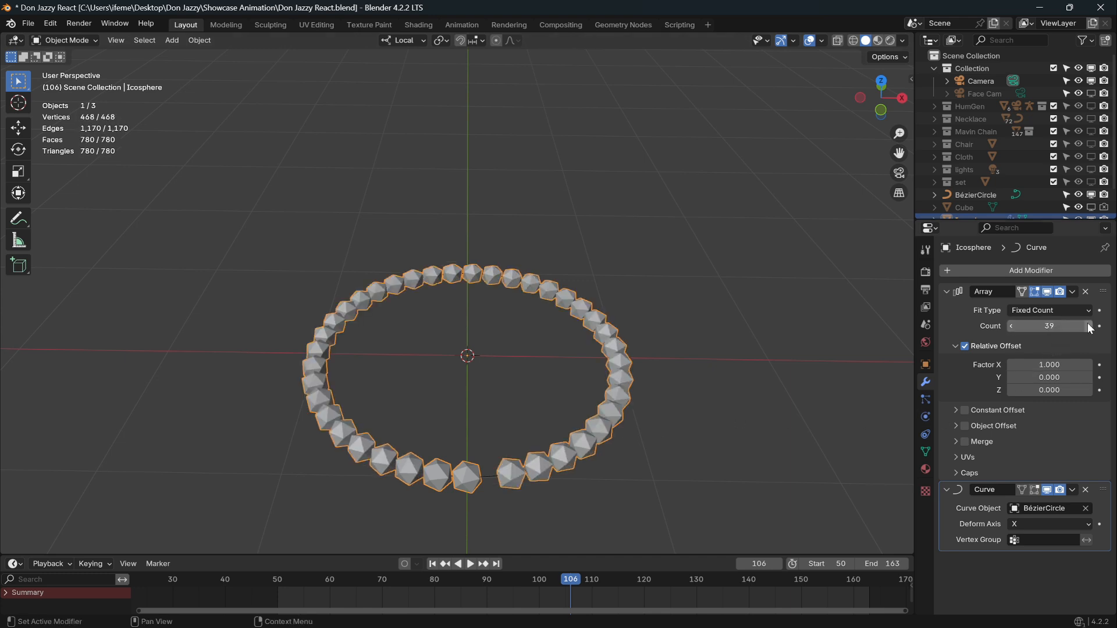
left_click(1089, 326)
Shrink the beads and raise the count to 62 so the ring closes.
key("s")
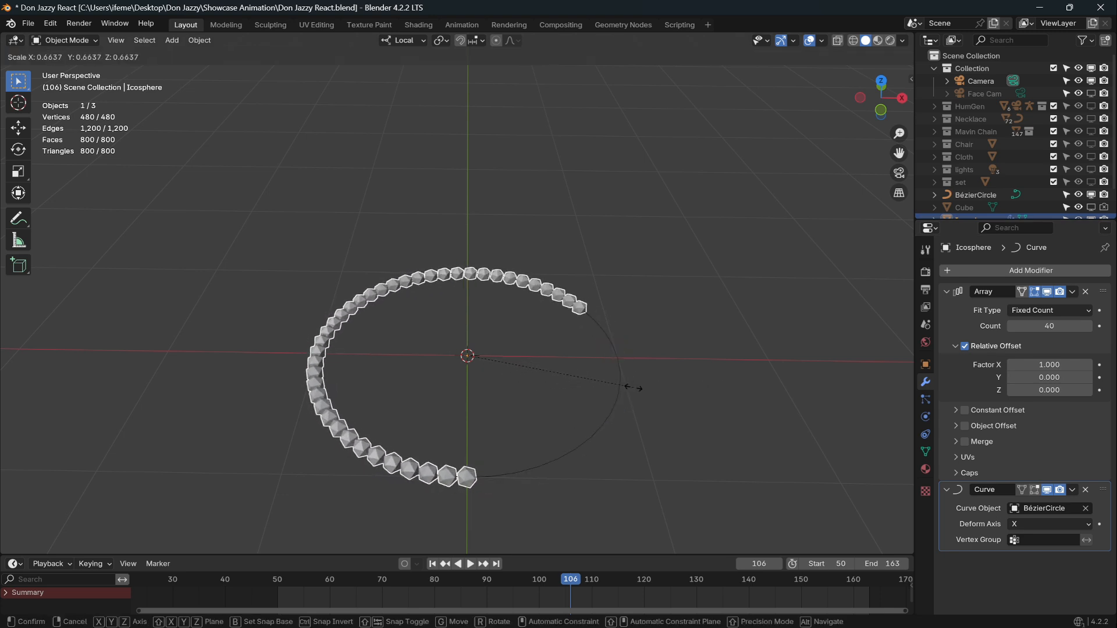
left_click(633, 387)
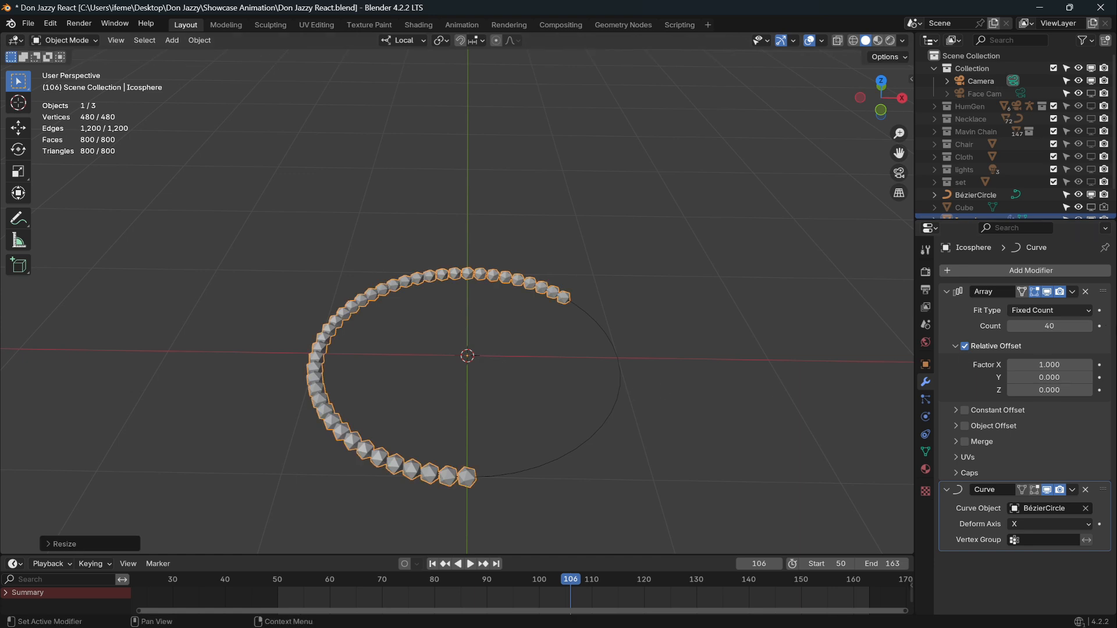
left_click(1089, 326)
left_click(1088, 326)
left_click(1088, 326)
left_click(1088, 326)
left_click(1091, 326)
left_click(1091, 326)
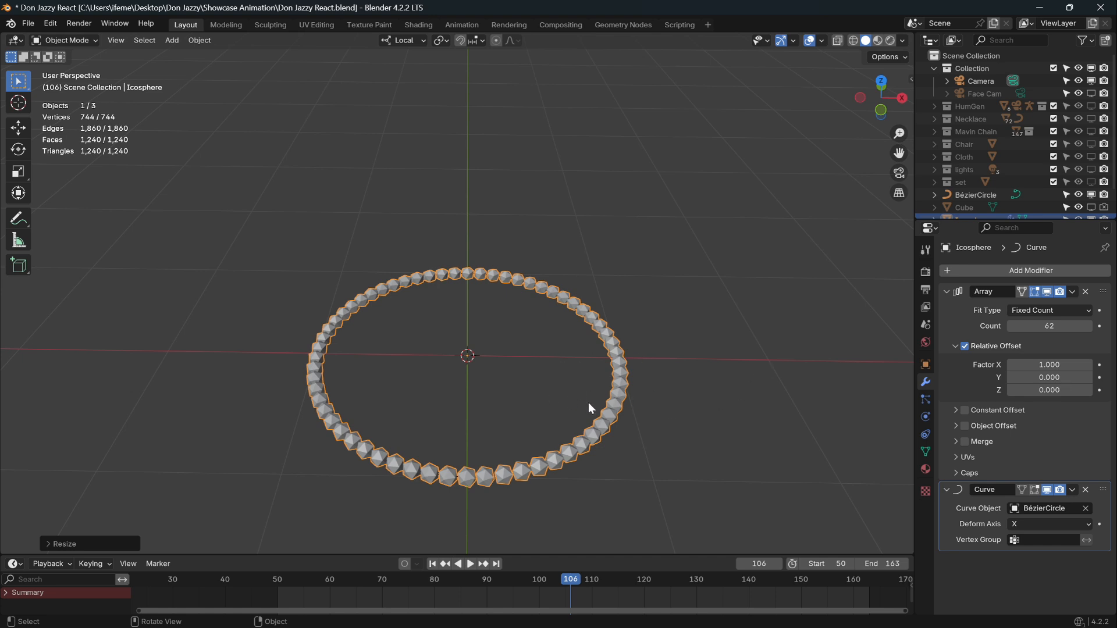
middle_click_drag(588, 375, 559, 340)
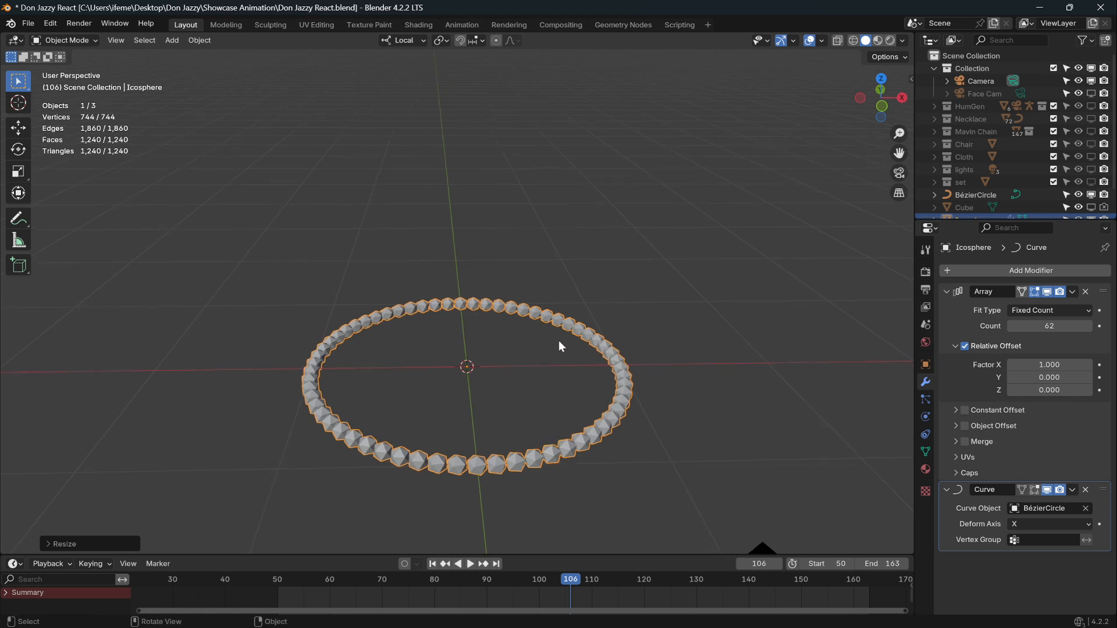
key("shift+a")
Add a cube and scale it down in Edit Mode to roughly one bead's size.
mouse_move(515, 302)
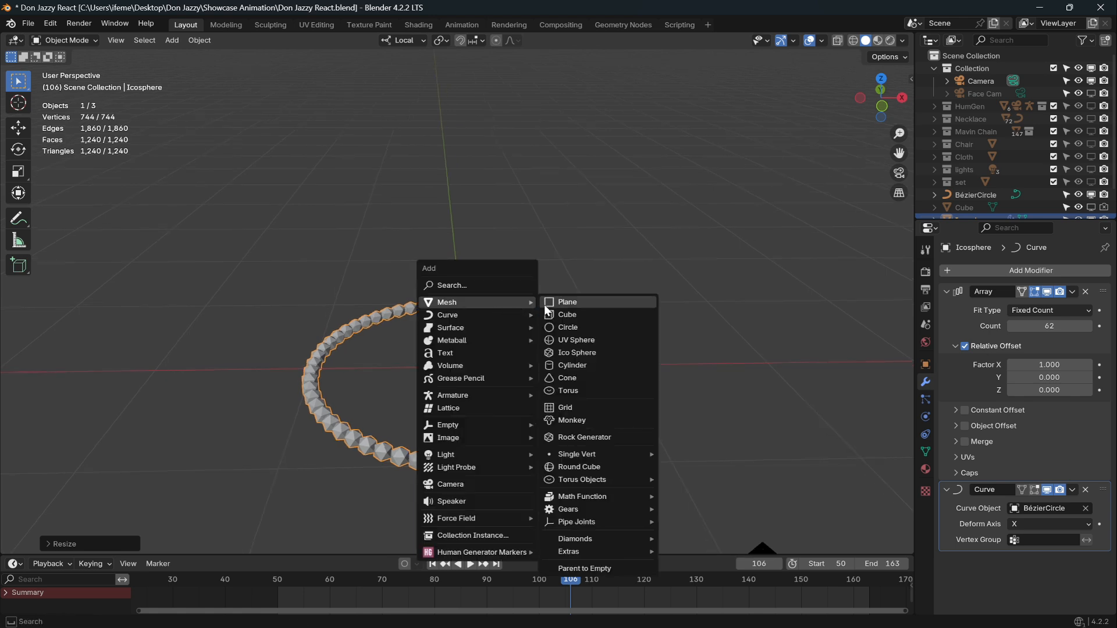
left_click(575, 313)
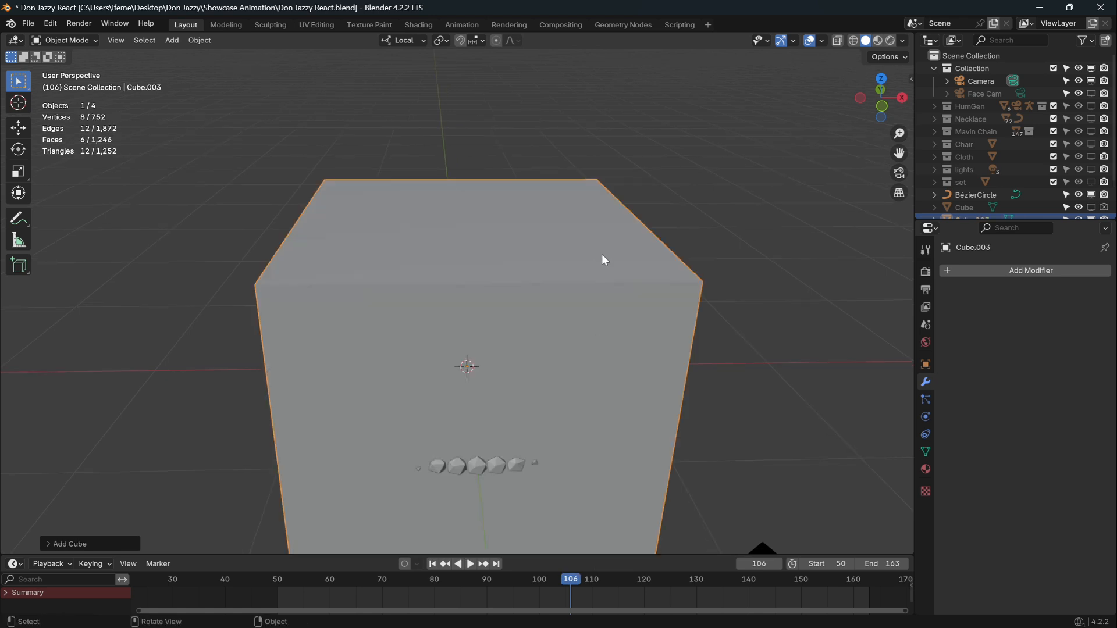
key("Tab")
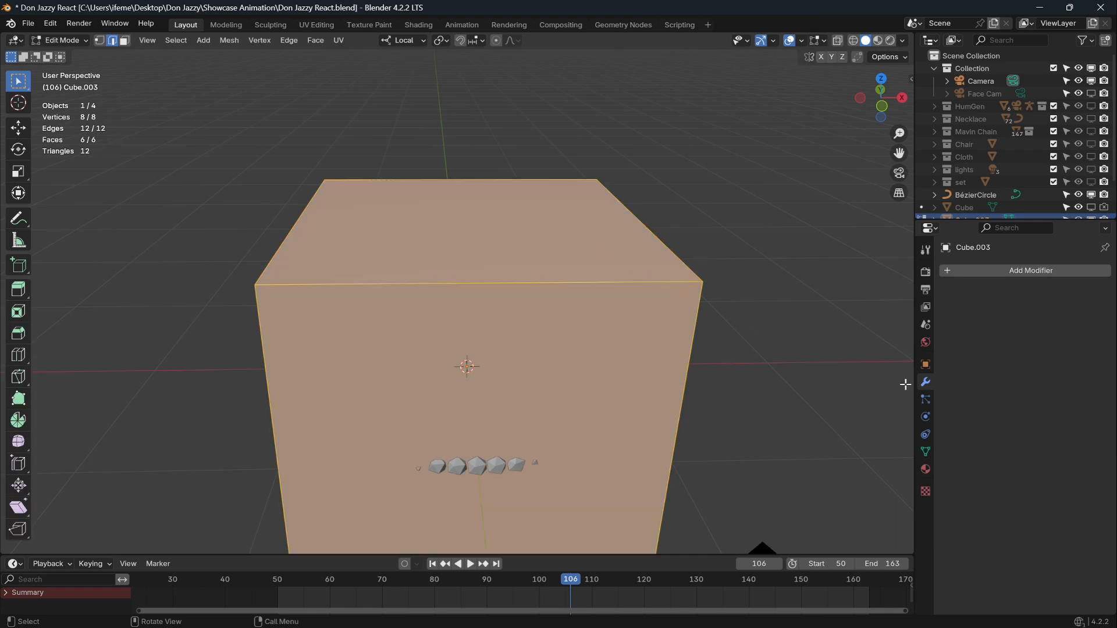
key("s")
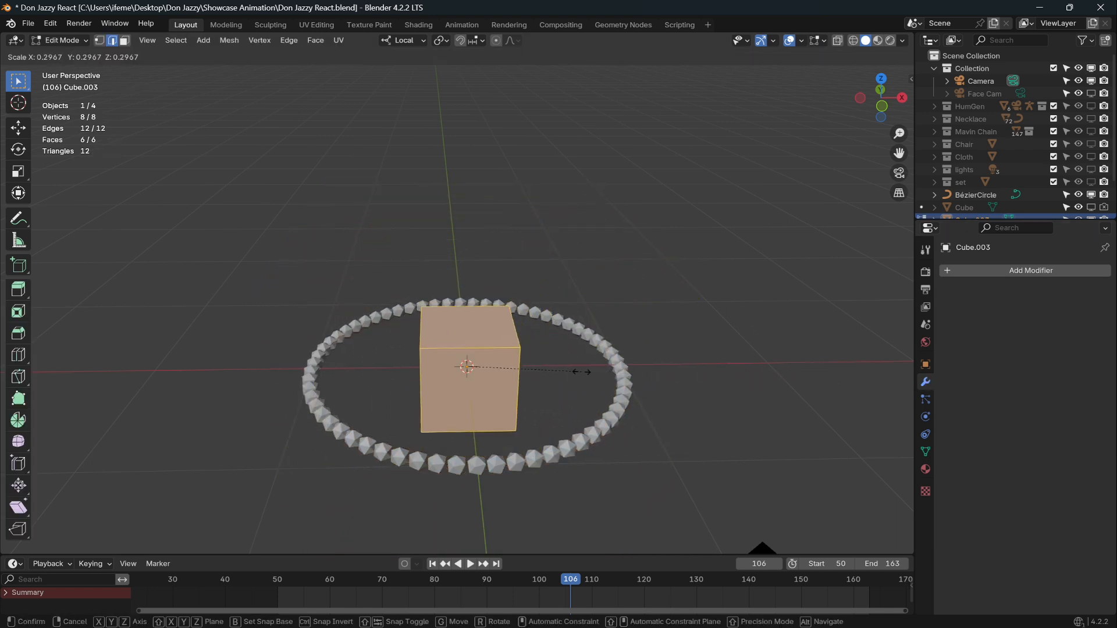
left_click(579, 362)
key("KP_1")
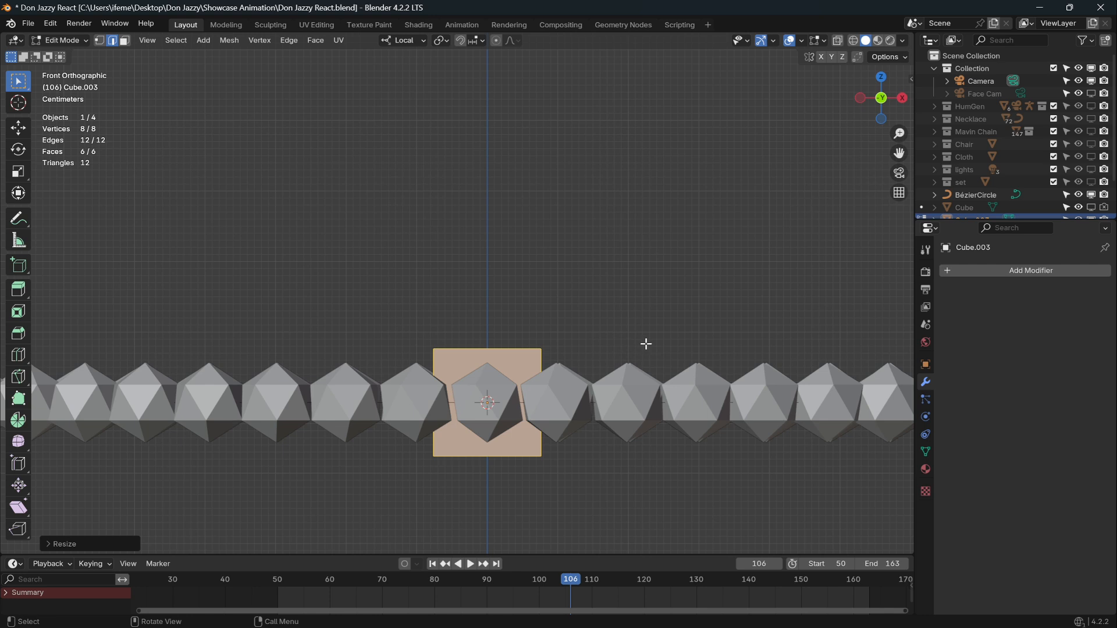
key("s")
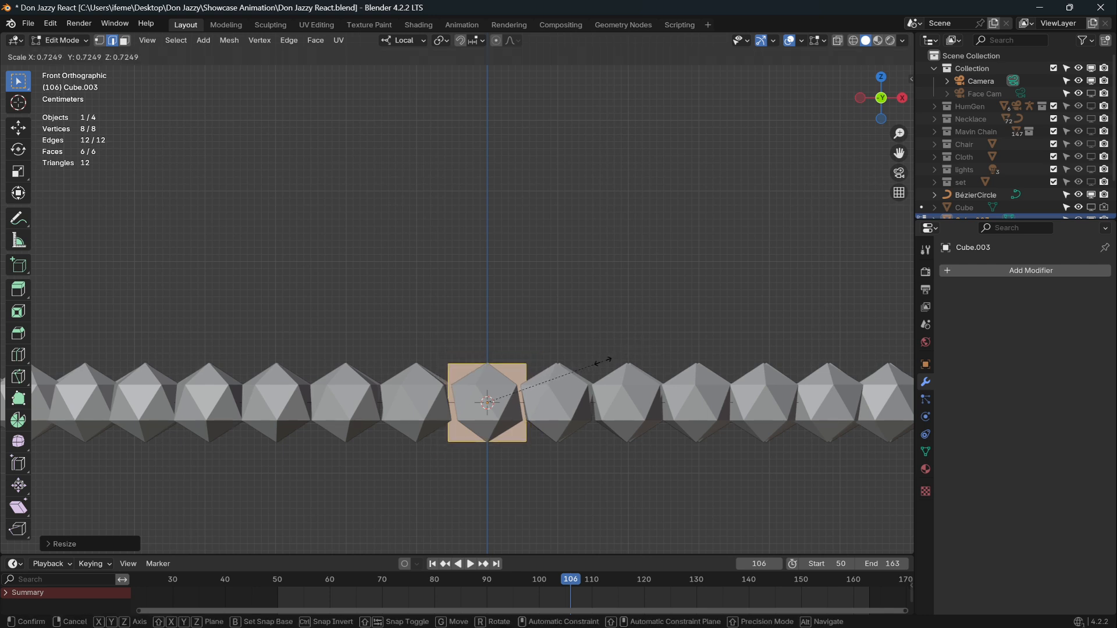
left_click(603, 361)
In face select mode, delete the cube's right side face.
scroll(623, 367, "up", 2)
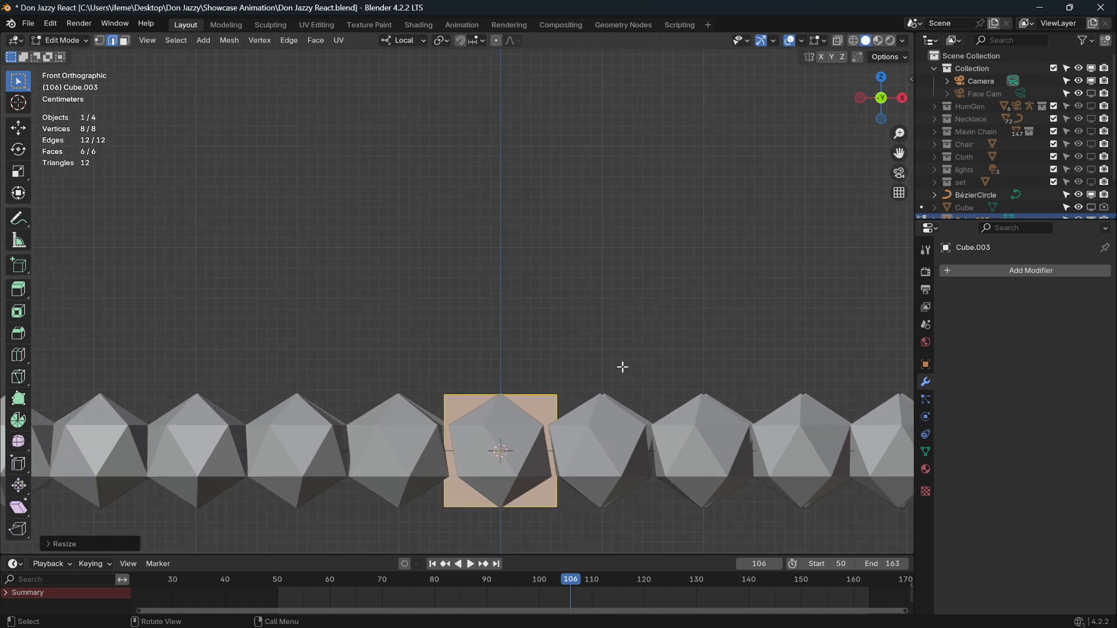
middle_click_drag(623, 367, 571, 267, "shift")
scroll(579, 267, "up", 3)
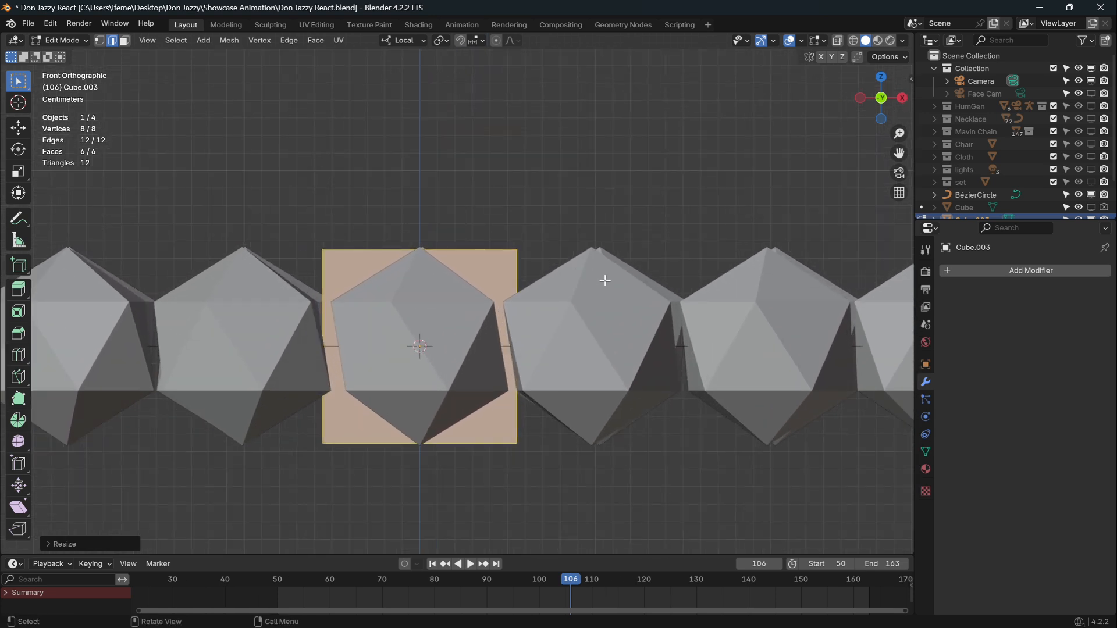
middle_click_drag(595, 285, 584, 330)
scroll(595, 289, "up", 1)
middle_click_drag(593, 287, 550, 251)
left_click(129, 44)
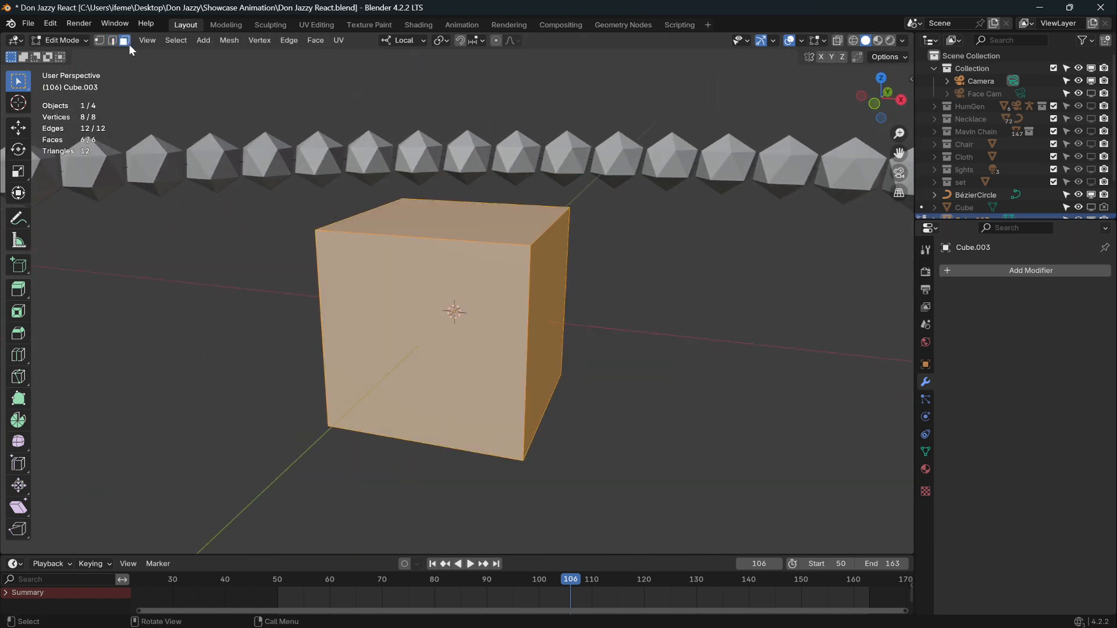
left_click(556, 313)
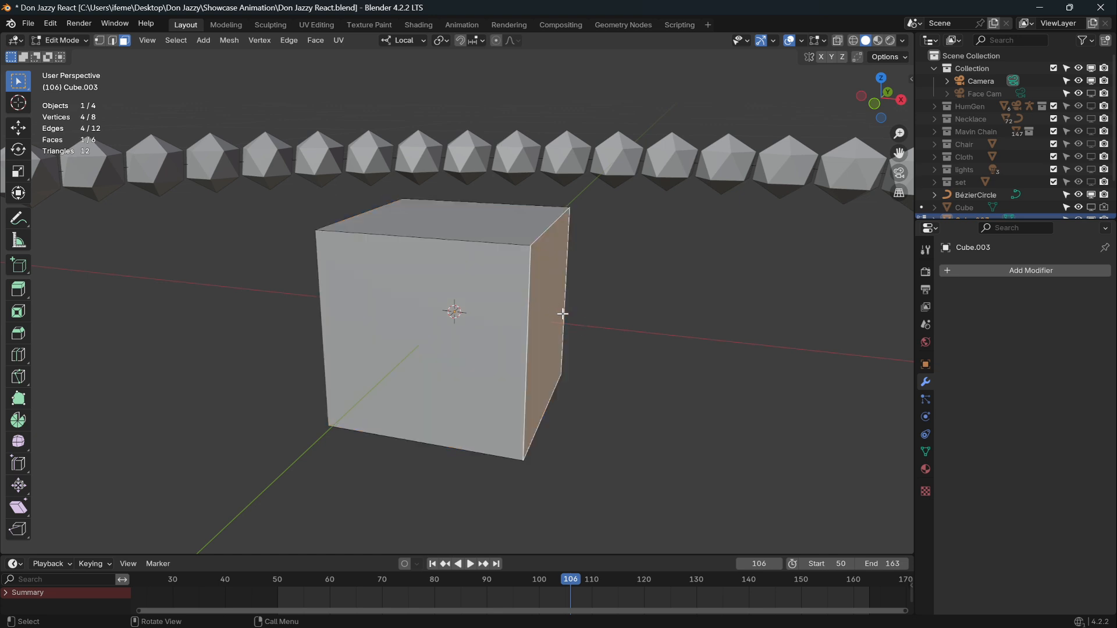
key("x")
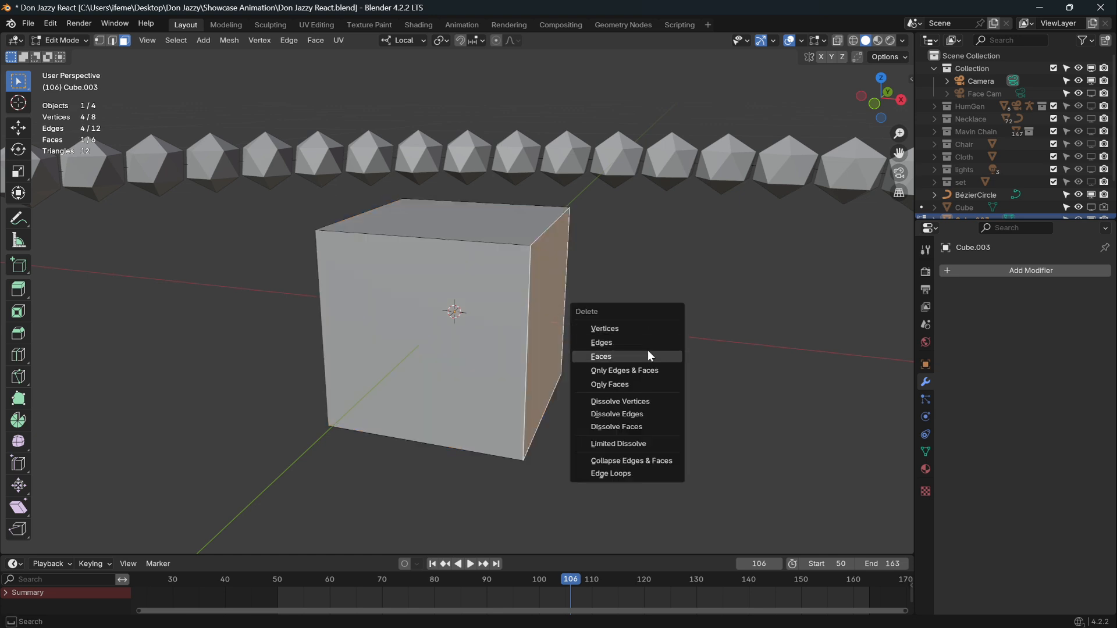
left_click(648, 350)
Delete the cube's left side face and zoom out to view the ring.
middle_click_drag(648, 332, 732, 324)
left_click(277, 331)
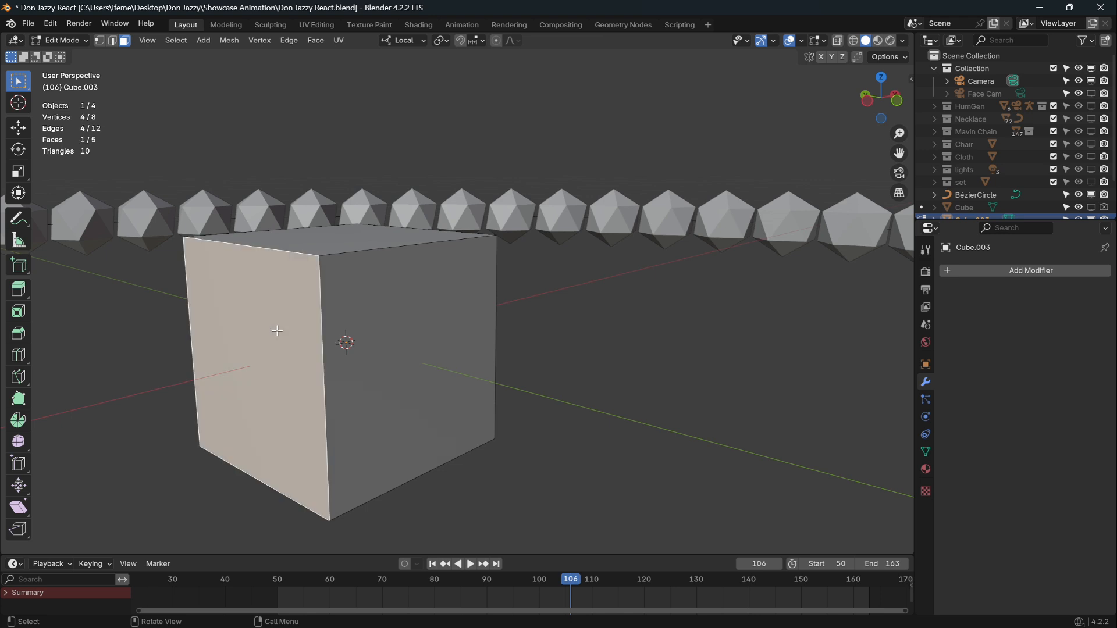
key("x")
left_click(280, 334)
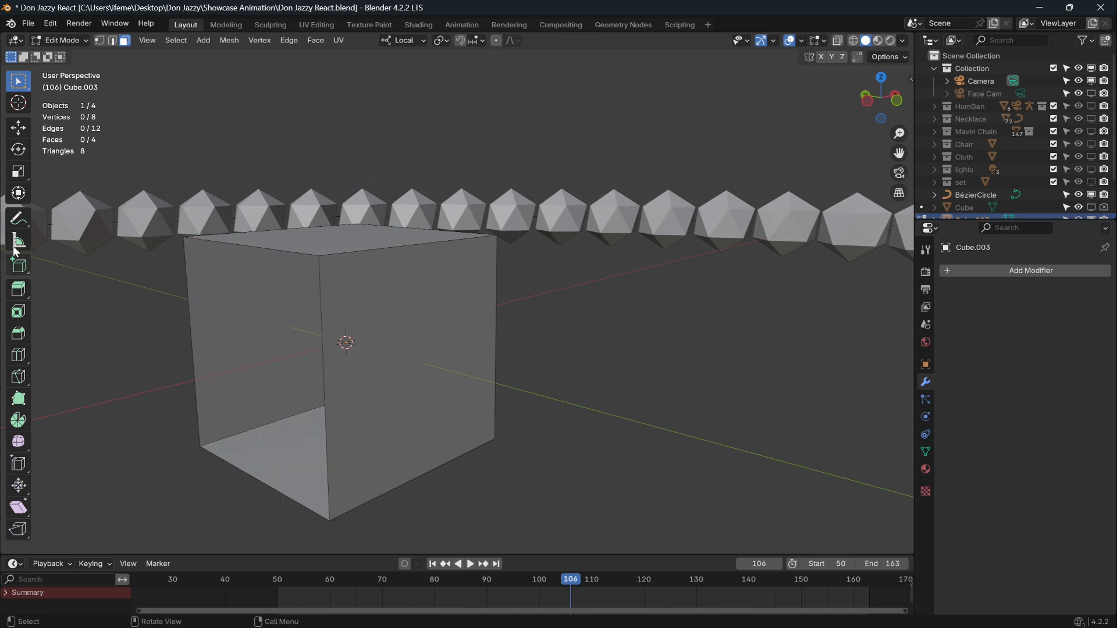
scroll(629, 228, "down", 3)
scroll(628, 228, "down", 4)
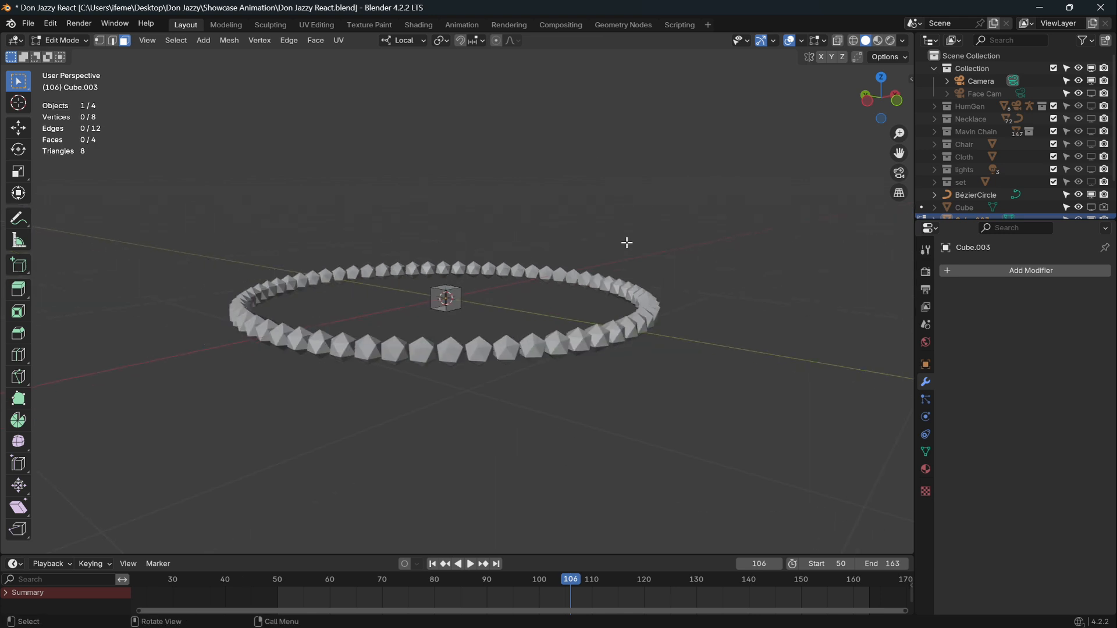
middle_click_drag(626, 242, 611, 285)
left_click(60, 38)
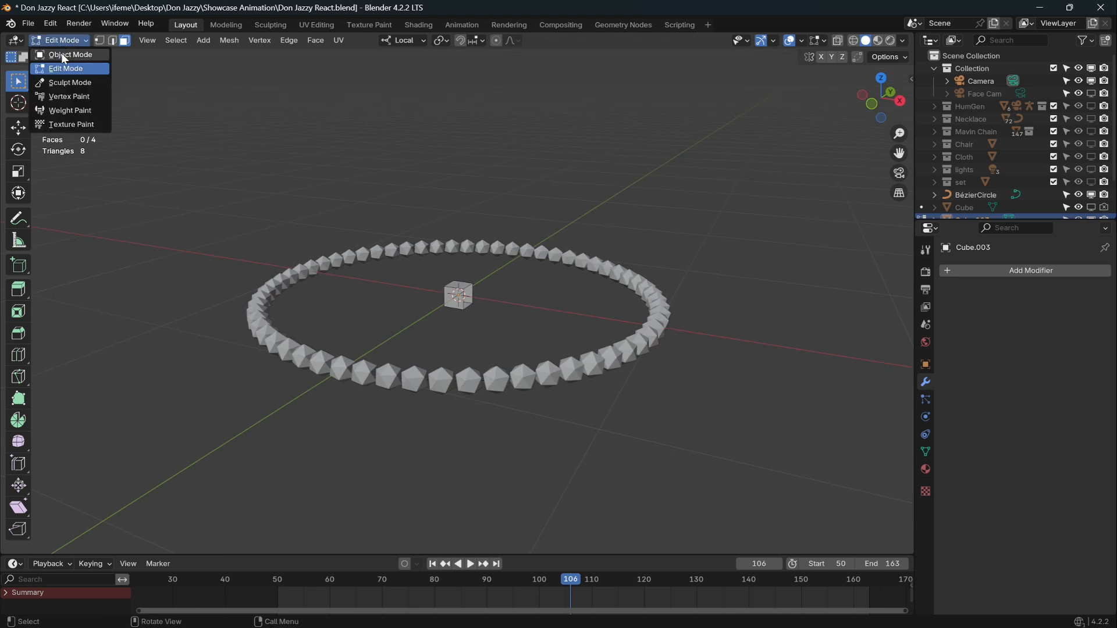
In Object Mode, add Array and Curve modifiers bending the box along BézierCircle.
left_click(61, 54)
left_click(993, 274)
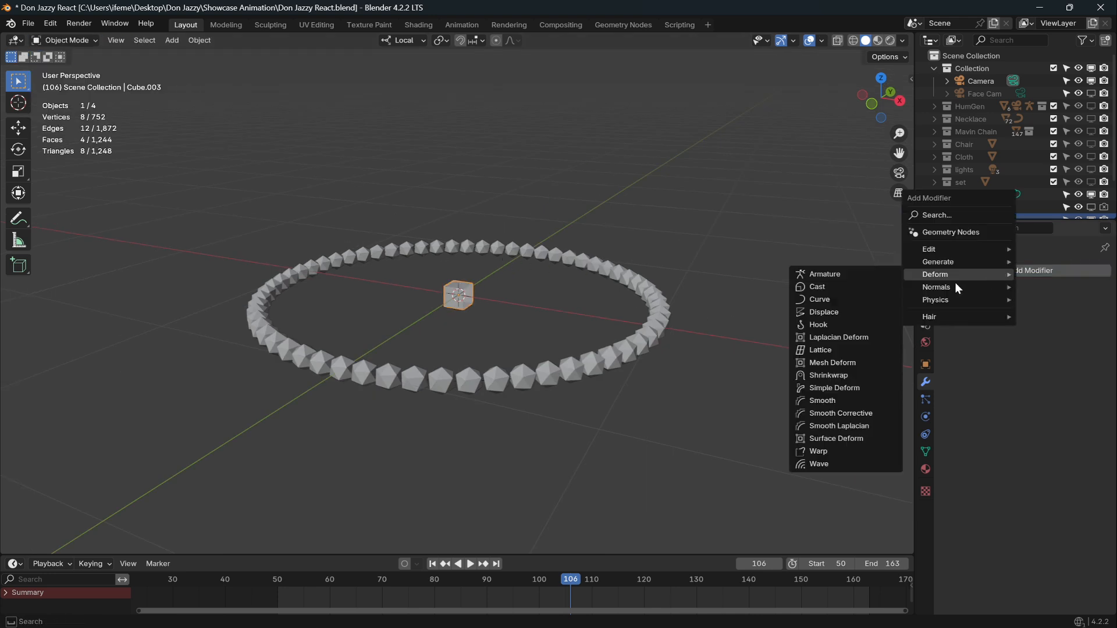
mouse_move(954, 261)
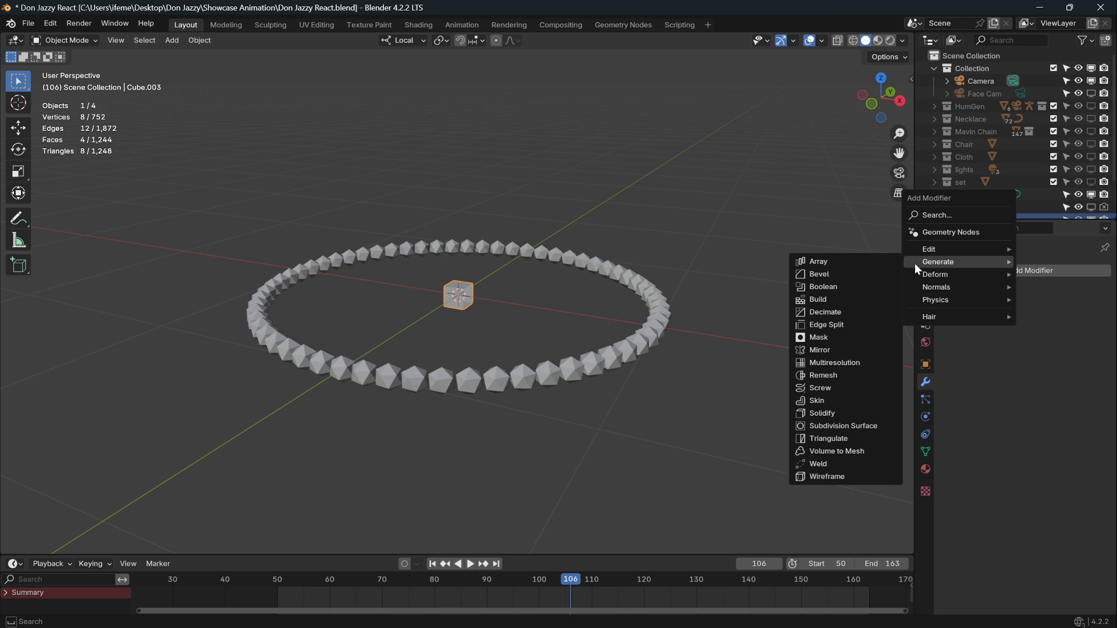
left_click(865, 260)
left_click(1031, 271)
mouse_move(1031, 272)
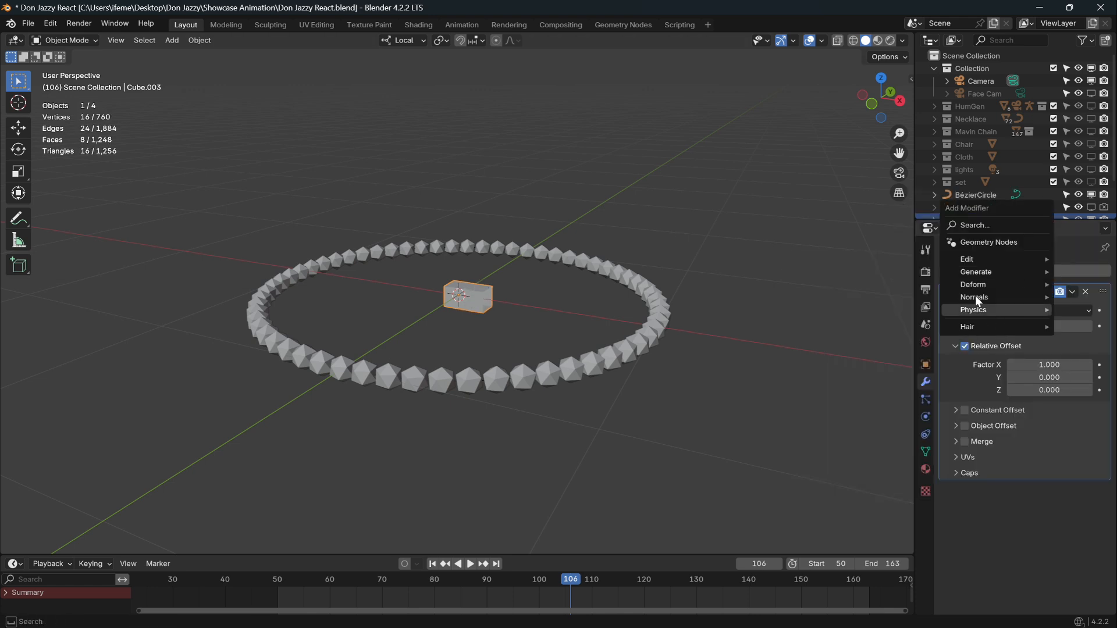
mouse_move(973, 285)
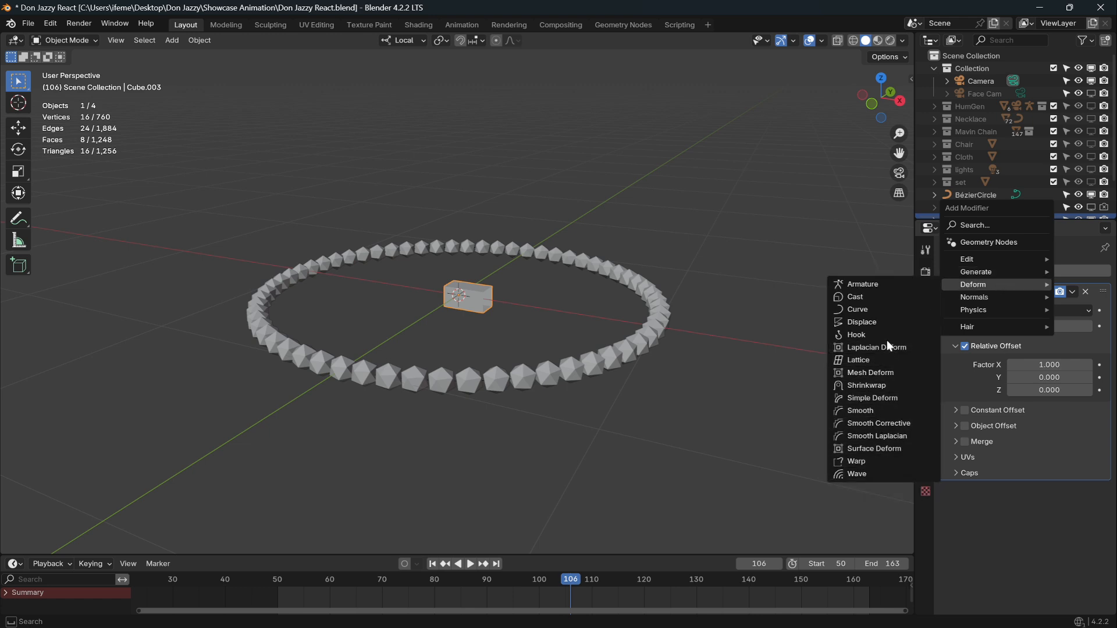
left_click(885, 310)
left_click(1085, 508)
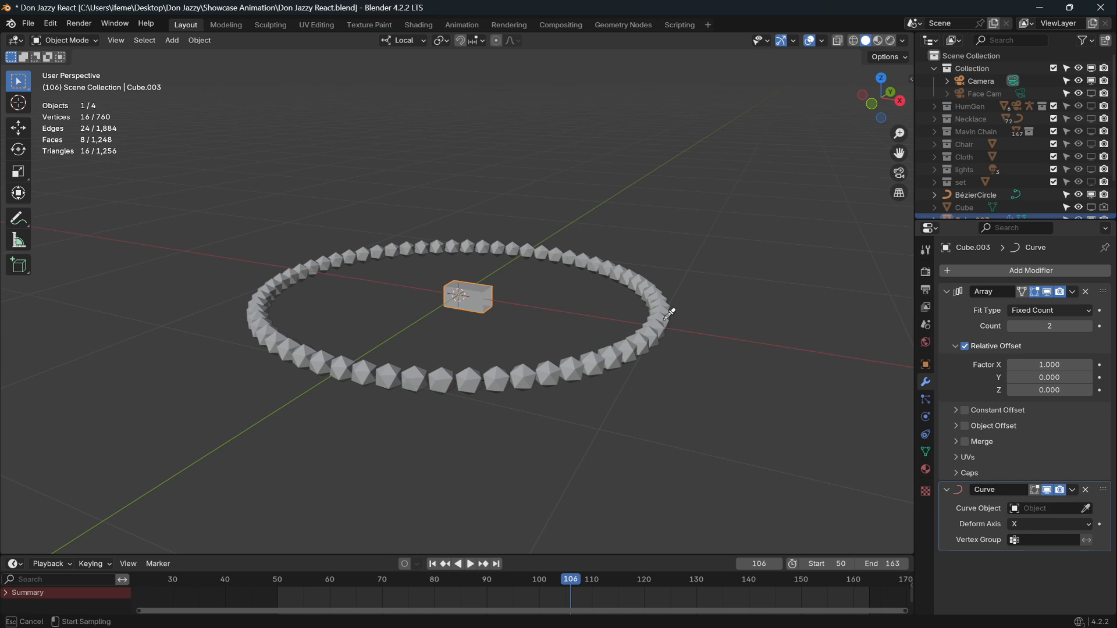
left_click(975, 196)
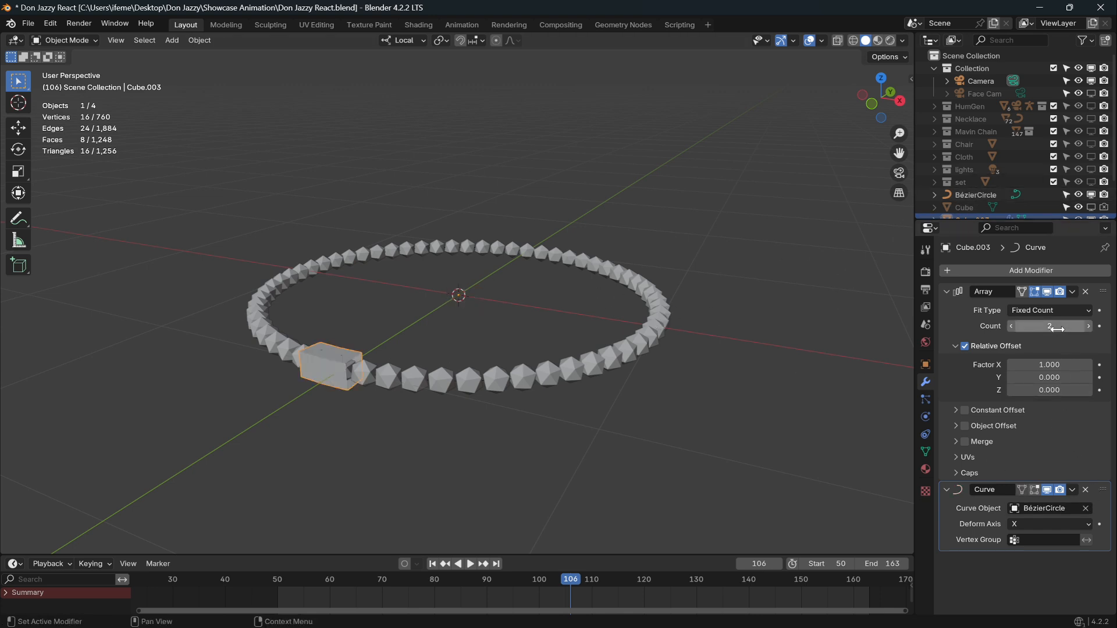
Raise the copy count to 64 and scale the ring to 0.99 so the band closes.
left_click_drag(1063, 330, 1103, 331)
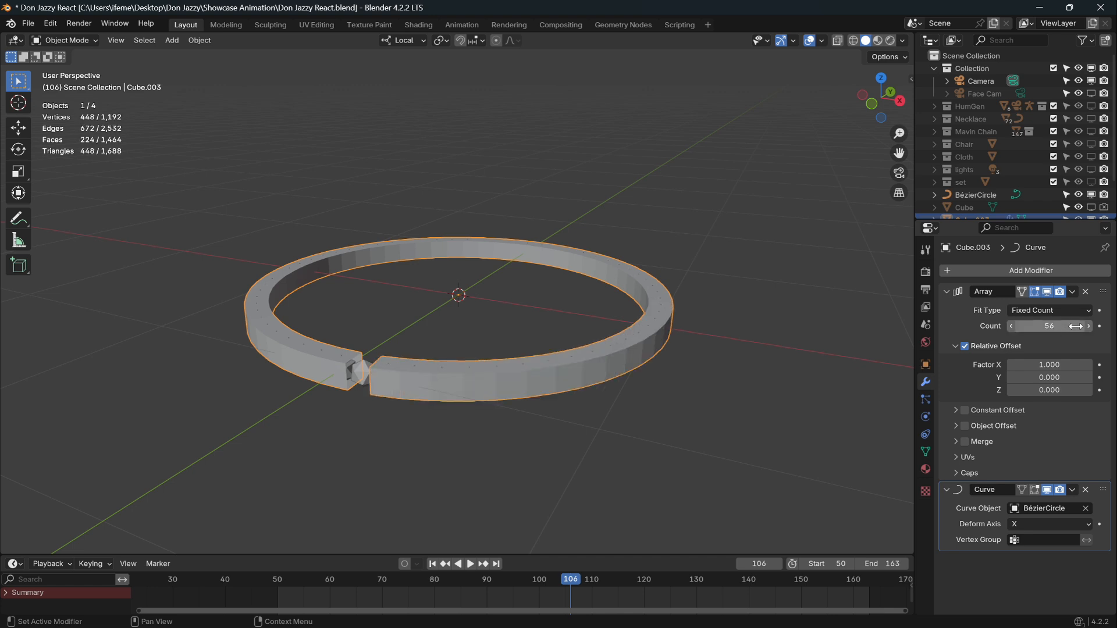
left_click(1089, 327)
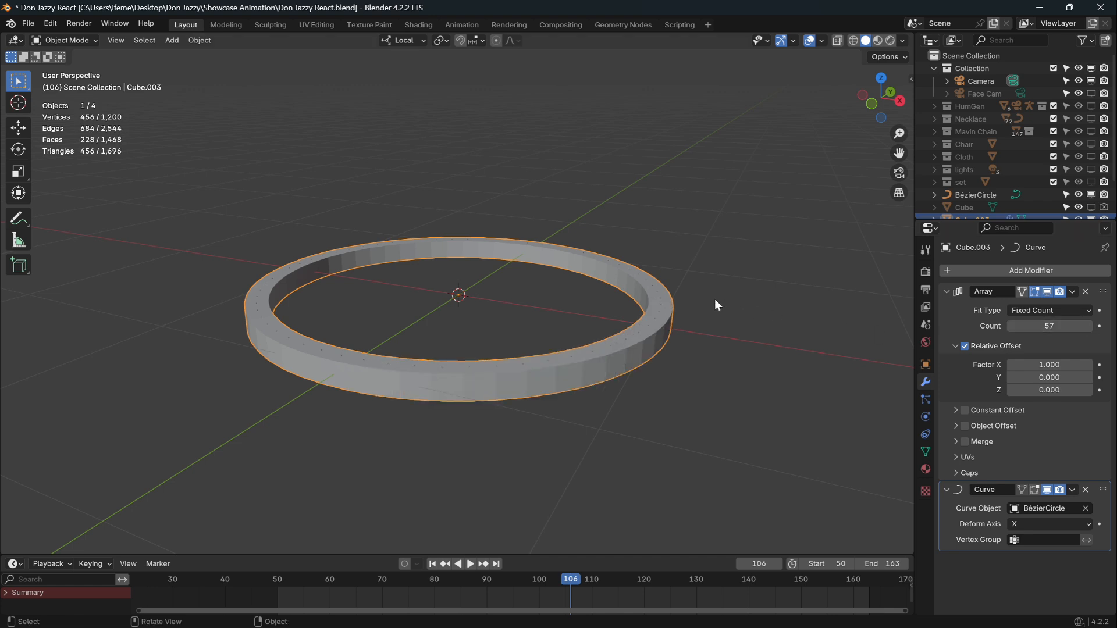
key("s")
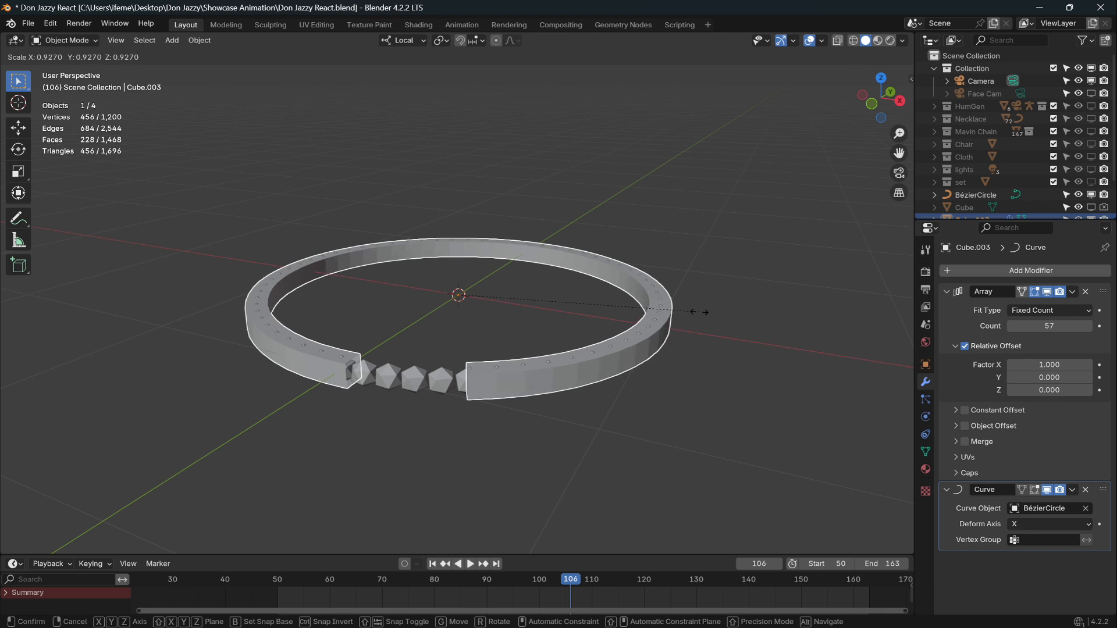
left_click(691, 313)
scroll(680, 326, "up", 3)
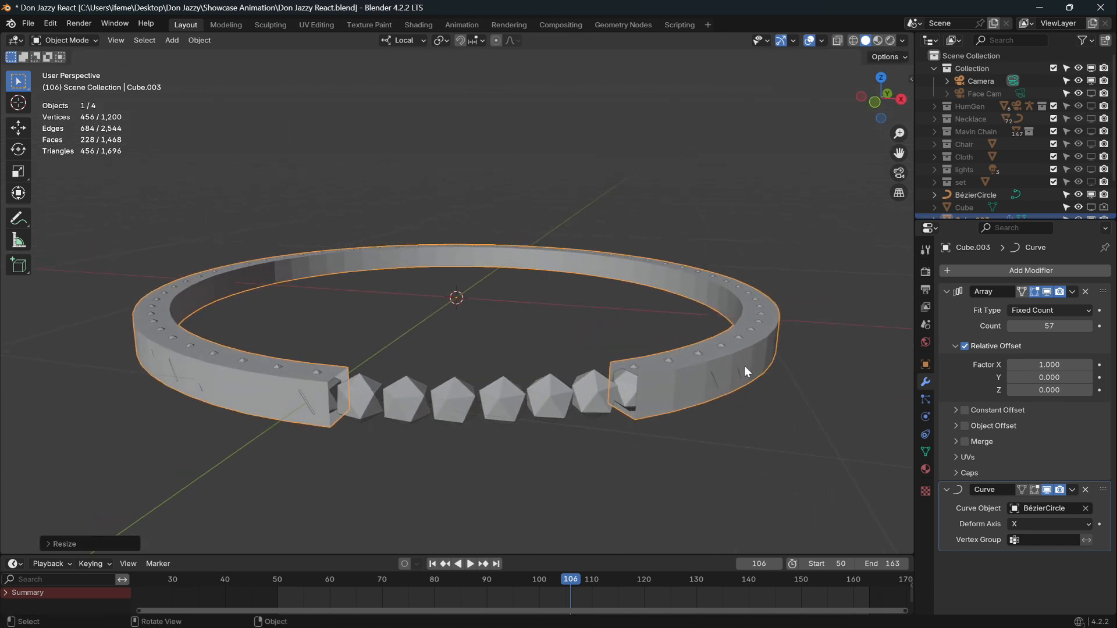
left_click(1089, 327)
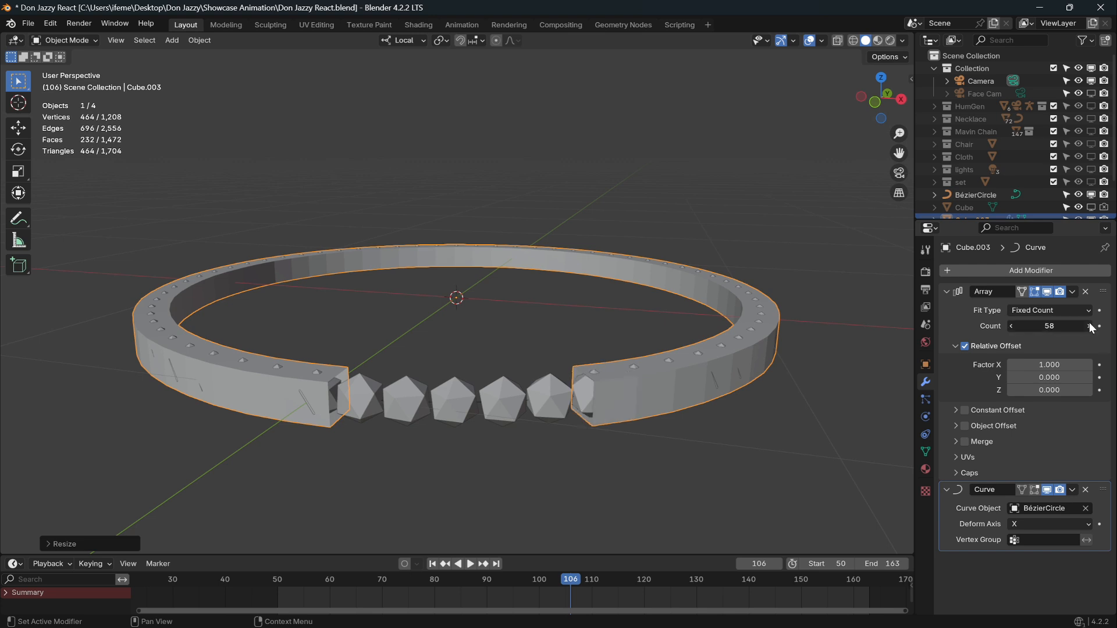
left_click(1090, 326)
left_click(1090, 326)
left_click(1089, 325)
left_click(1089, 326)
left_click(1090, 325)
left_click(1090, 326)
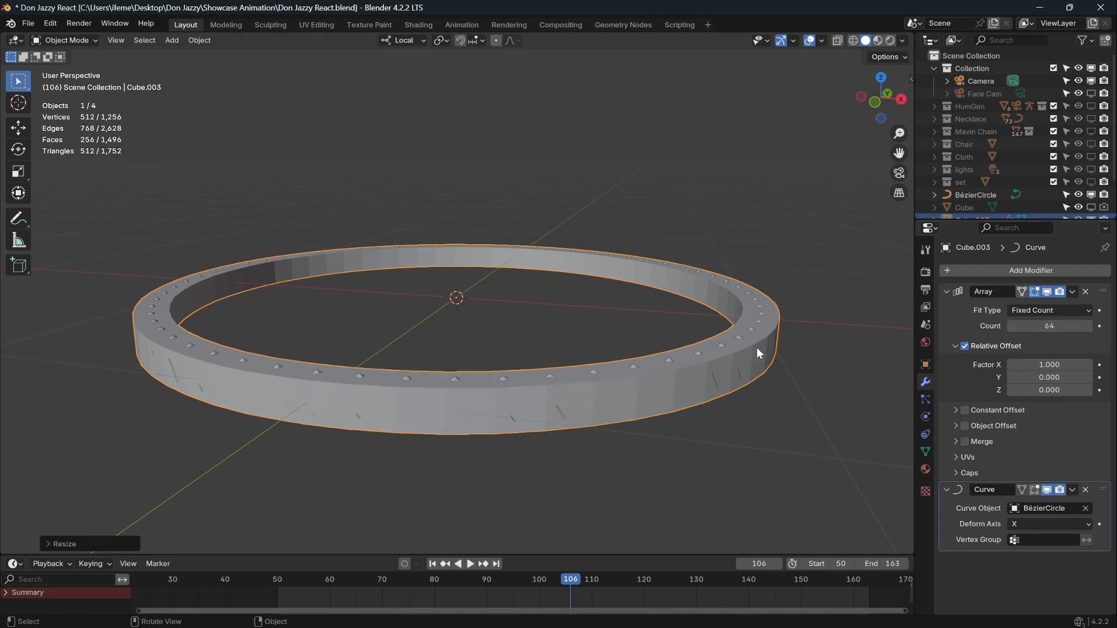
middle_click_drag(756, 352, 650, 354)
key("s")
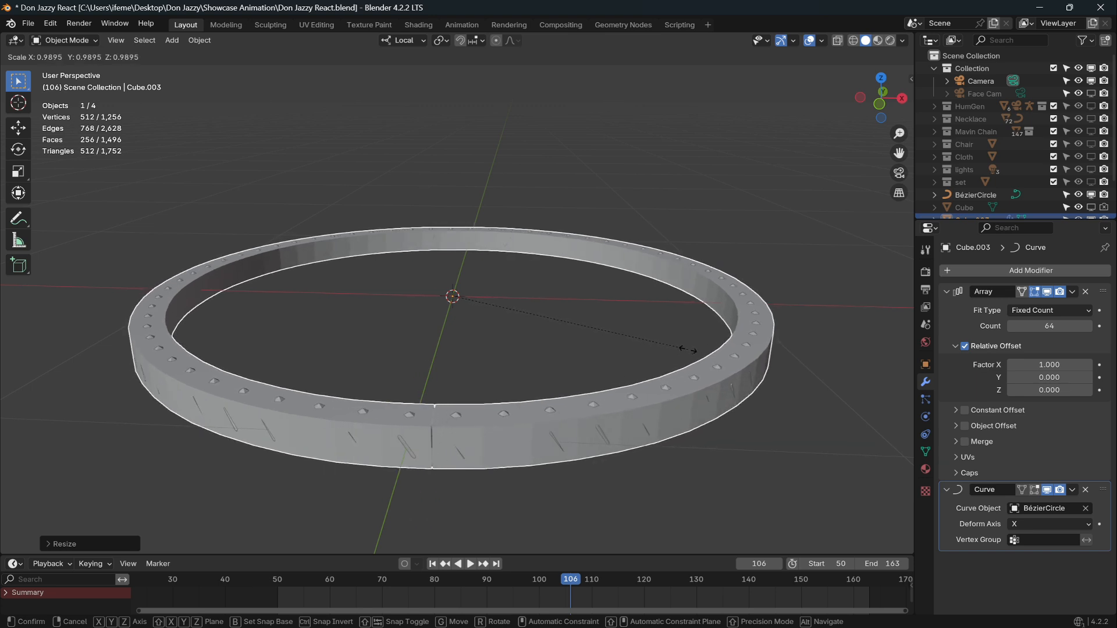
left_click(690, 349)
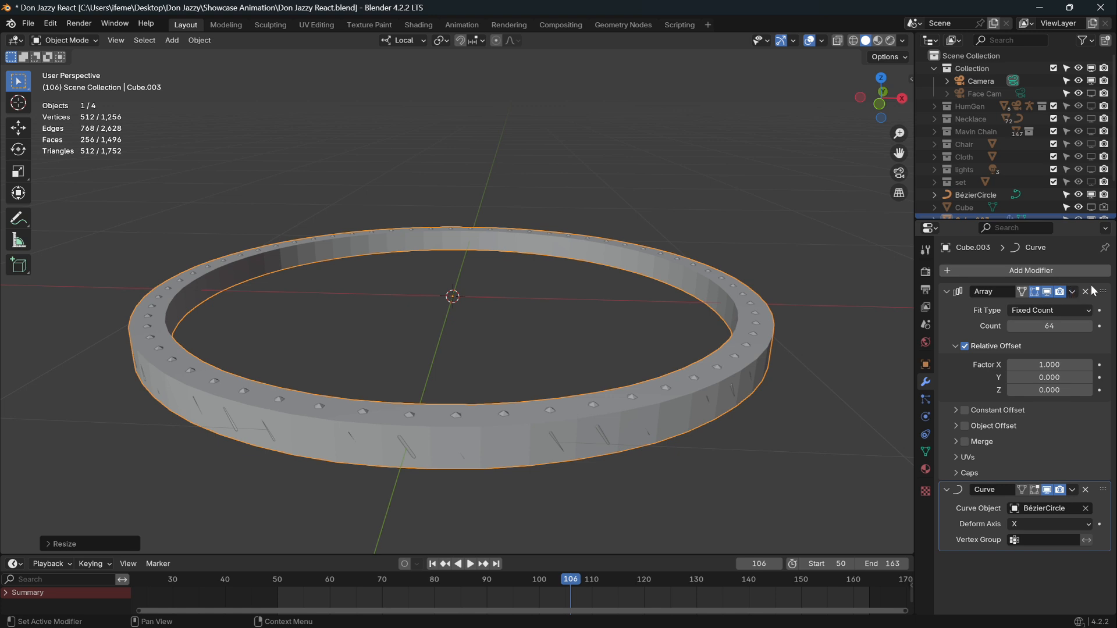
Apply the Array and Curve modifiers, then merge the band's vertices by distance.
left_click(1072, 292)
left_click(1045, 304)
left_click(1072, 292)
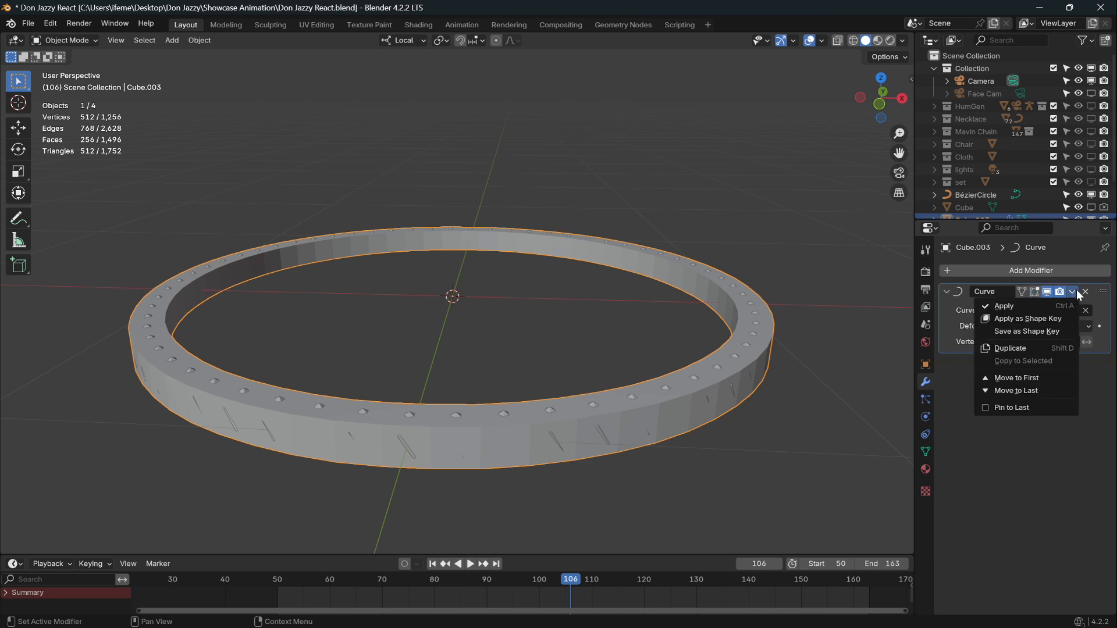
left_click(1049, 306)
key("Tab")
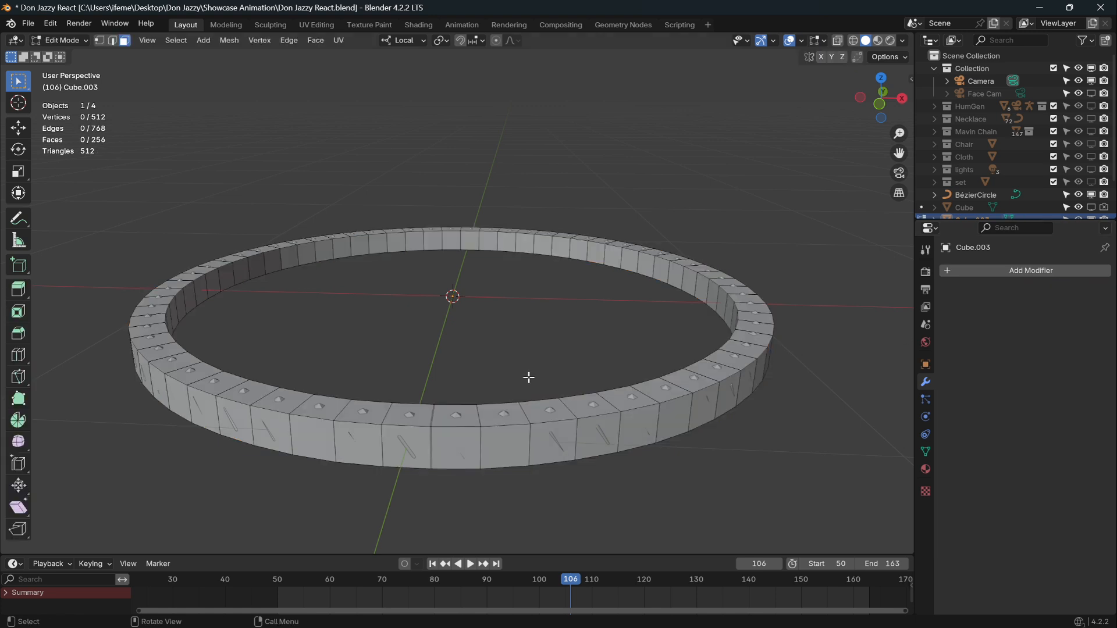
key("a")
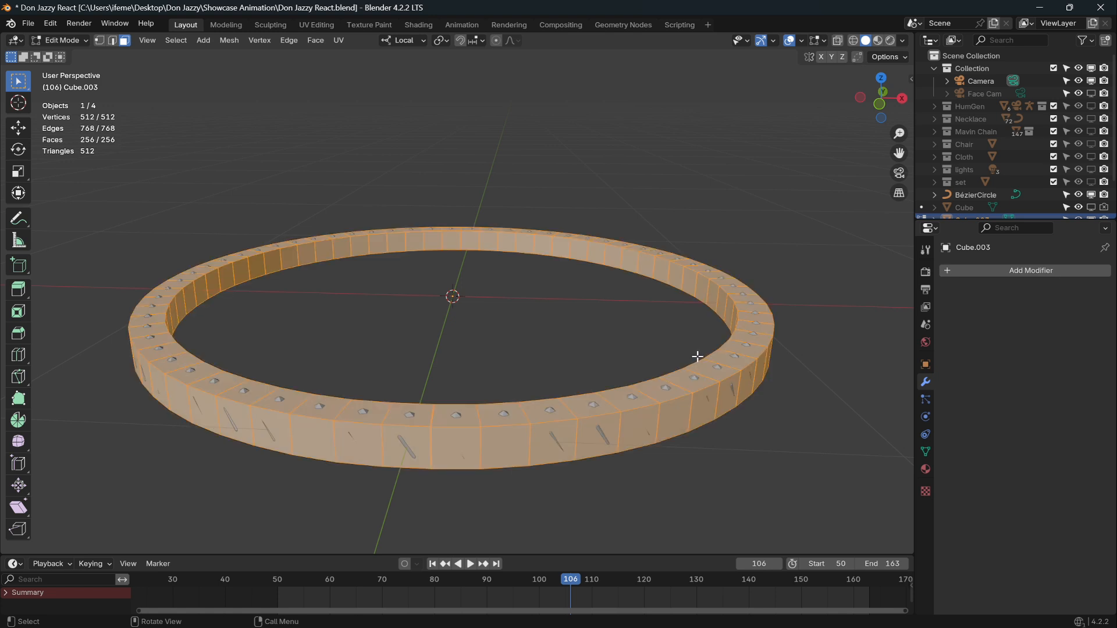
key("m")
left_click(678, 398)
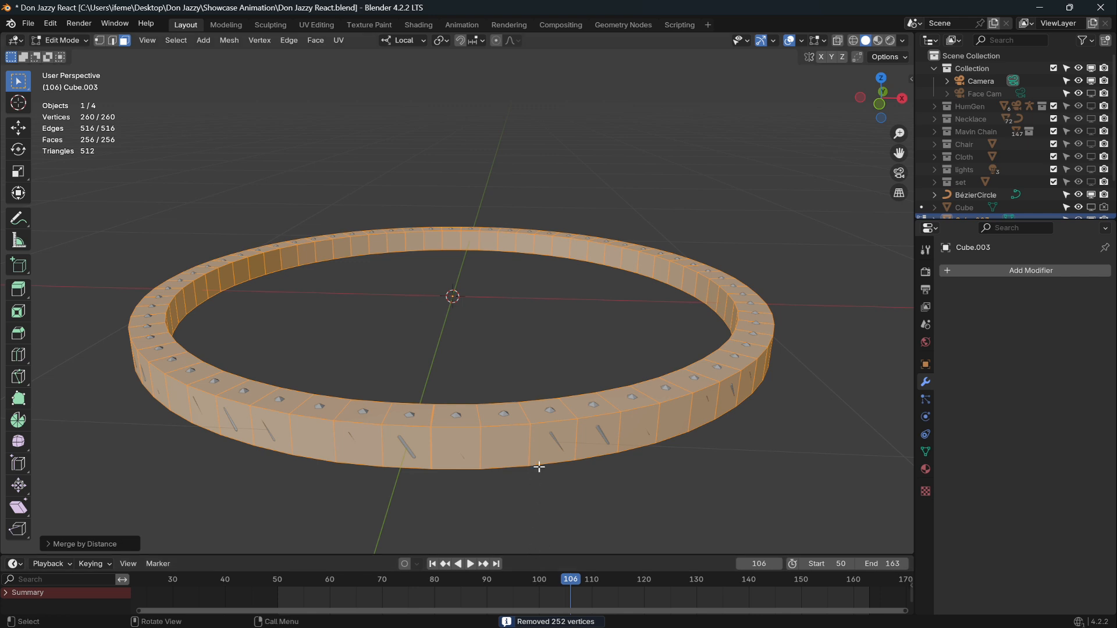
Merge the seam's top and bottom vertex pairs at center.
scroll(546, 451, "up", 8)
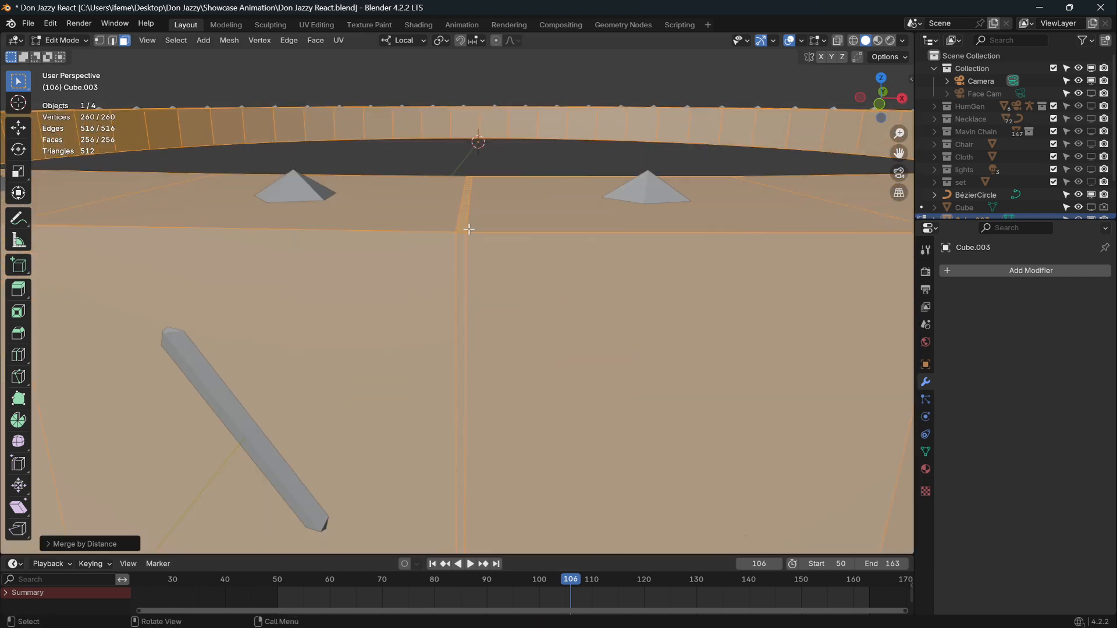
middle_click_drag(481, 224, 479, 237)
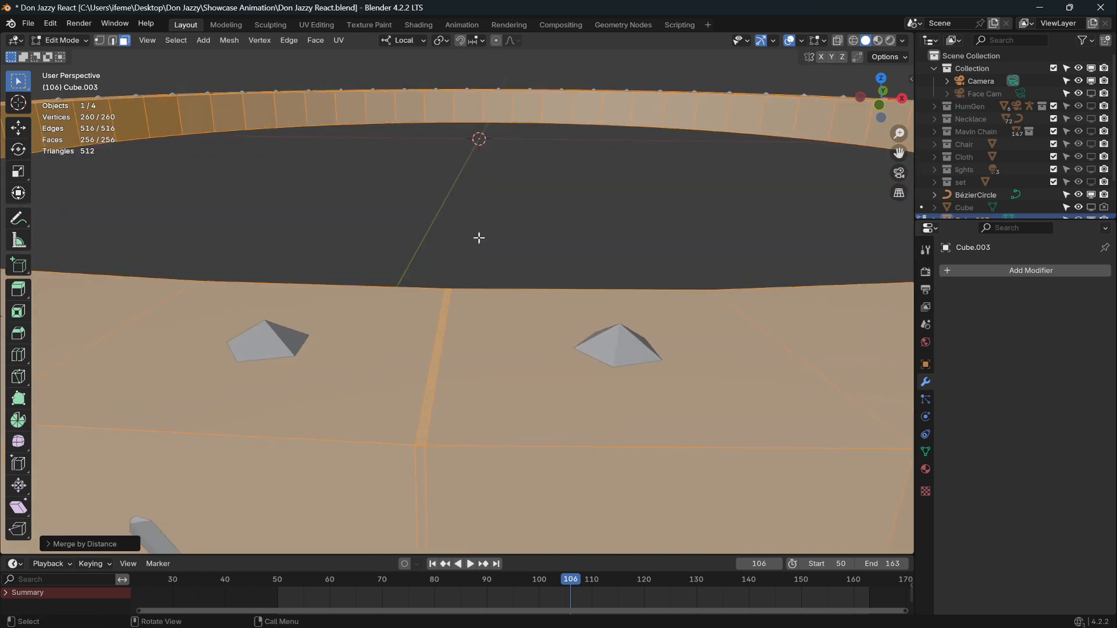
left_click(98, 40)
left_click(418, 446)
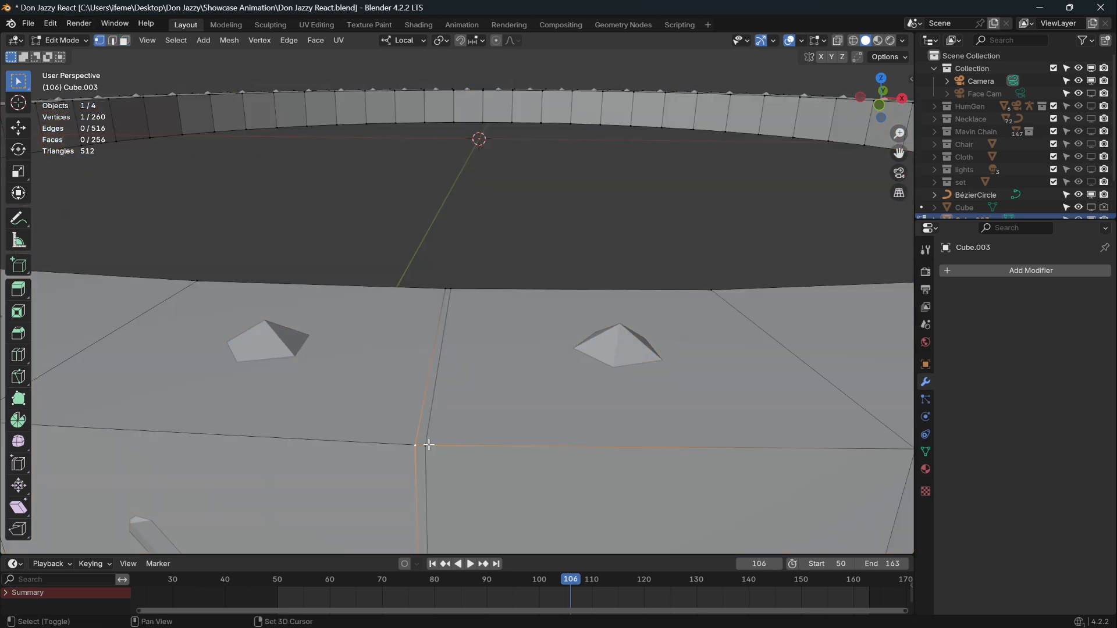
left_click(429, 446, "shift")
key("m")
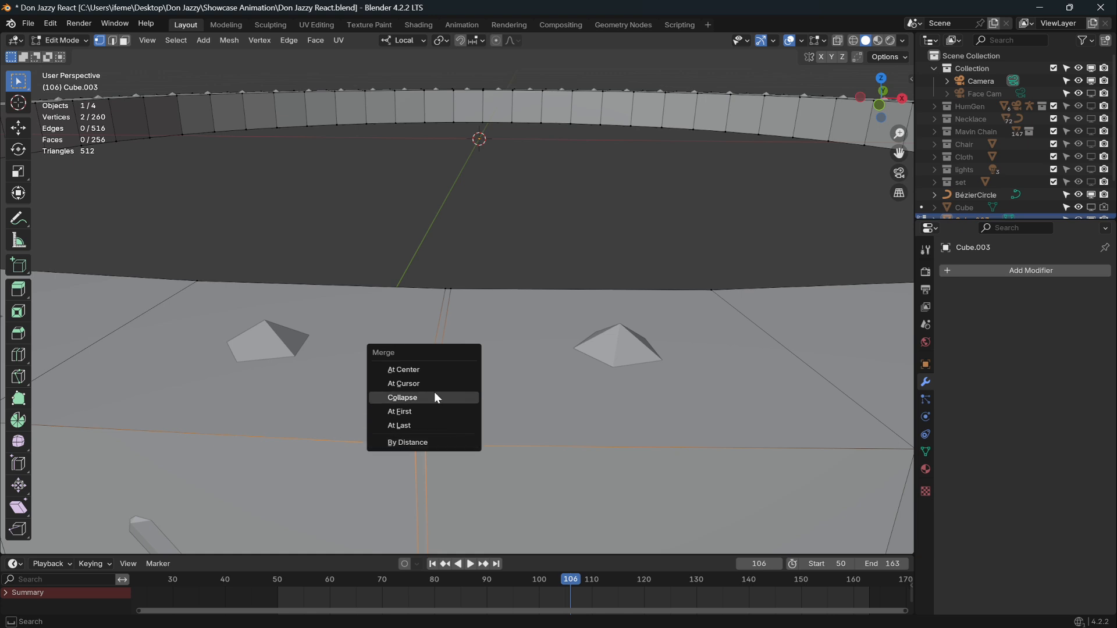
left_click(439, 369)
mouse_move(468, 362)
middle_mouse_down()
mouse_move(461, 382)
mouse_move(461, 353)
middle_mouse_up()
left_click(213, 337)
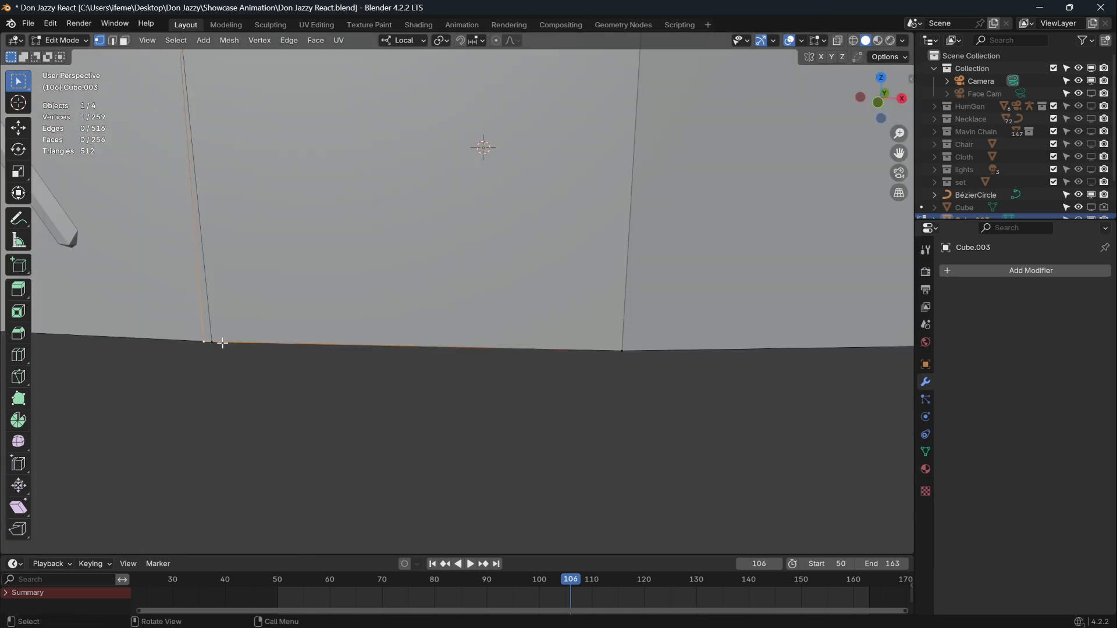
left_click(215, 342, "shift")
key("m")
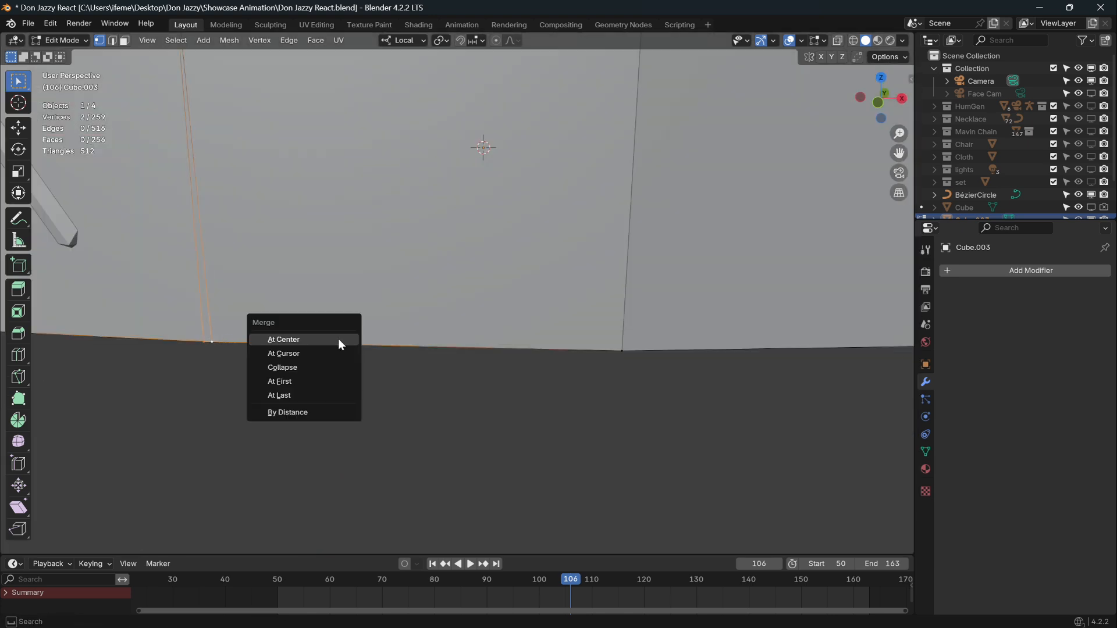
left_click(337, 339)
Merge the remaining seam vertices at center to close the band.
middle_click_drag(337, 338, 454, 264)
key("m")
left_click(498, 383)
left_click(451, 262)
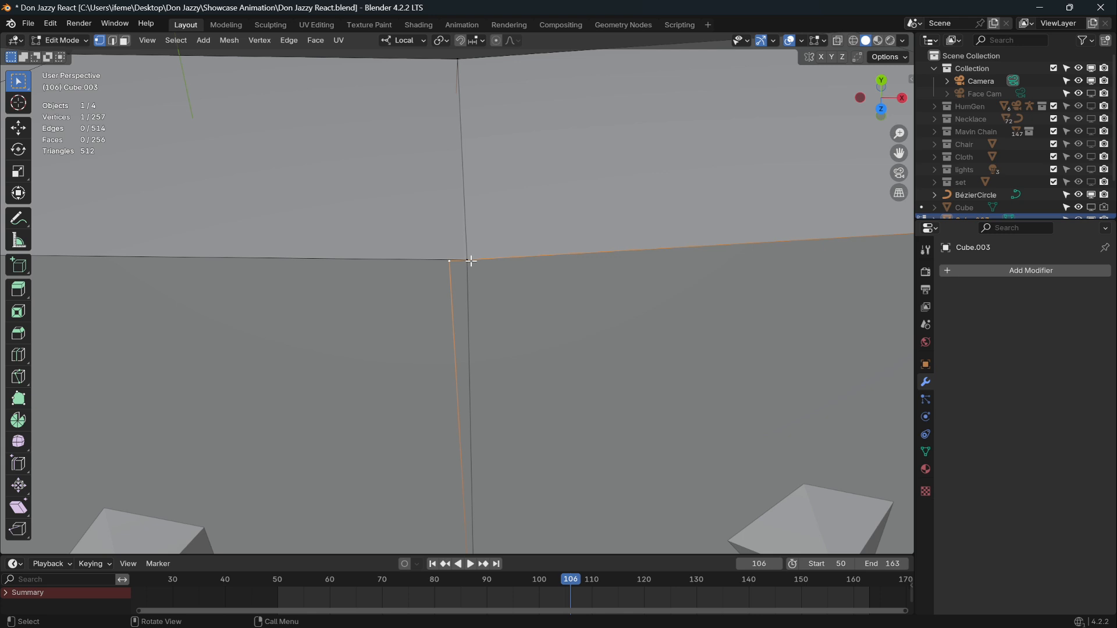
left_click(468, 261, "shift")
key("m")
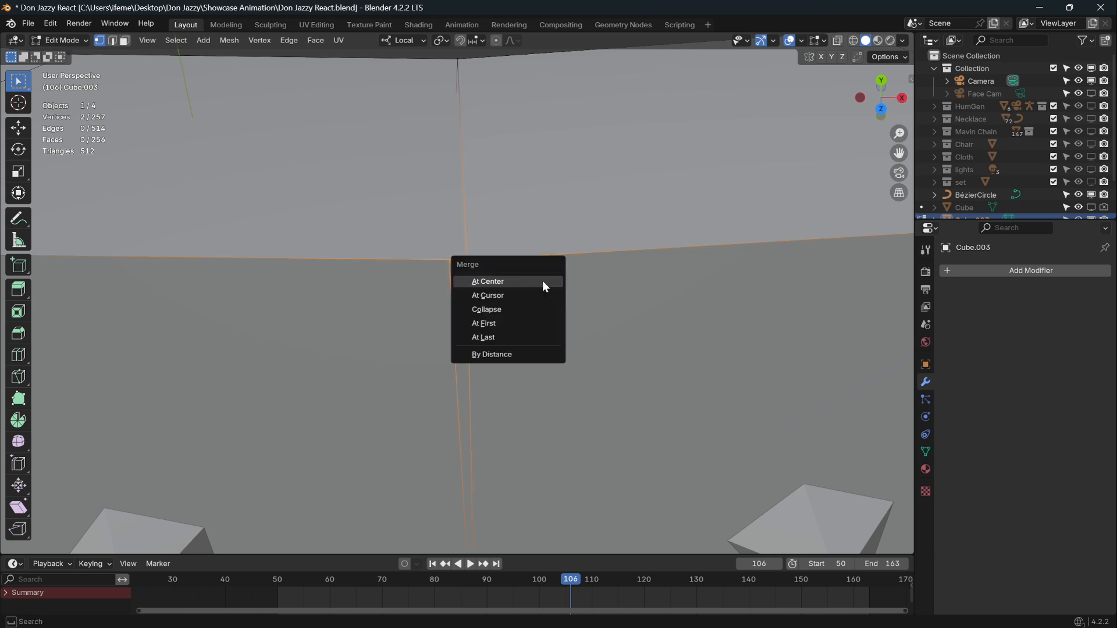
left_click(543, 280)
Select all vertices and run Merge by Distance to check for duplicates.
scroll(550, 288, "down", 6)
key("a")
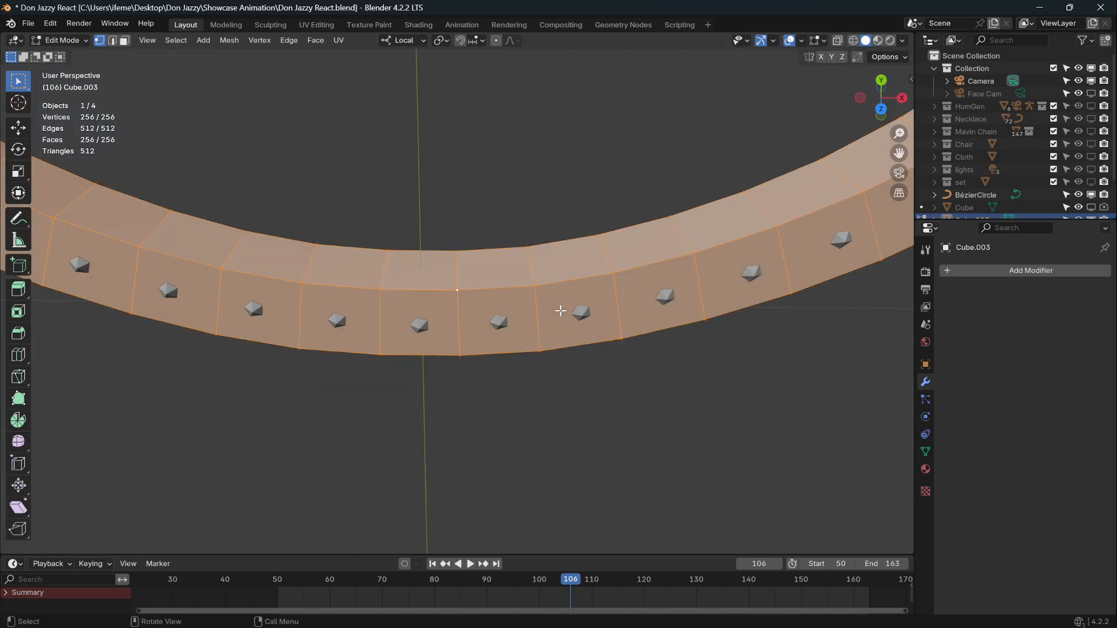
middle_click_drag(557, 311, 559, 177)
key("m")
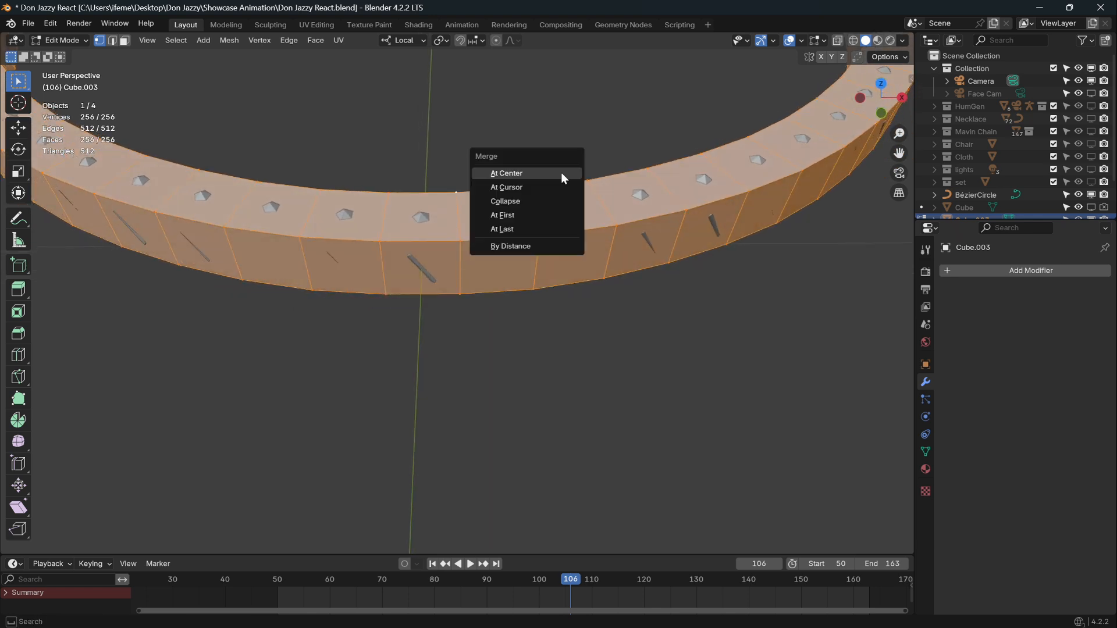
left_click(533, 248)
scroll(594, 229, "down", 8)
middle_click_drag(590, 222, 534, 307)
scroll(550, 284, "up", 3)
Return to Object Mode, unhide HumGen and its Cloth collection, and select the Icosphere.
left_click(85, 39)
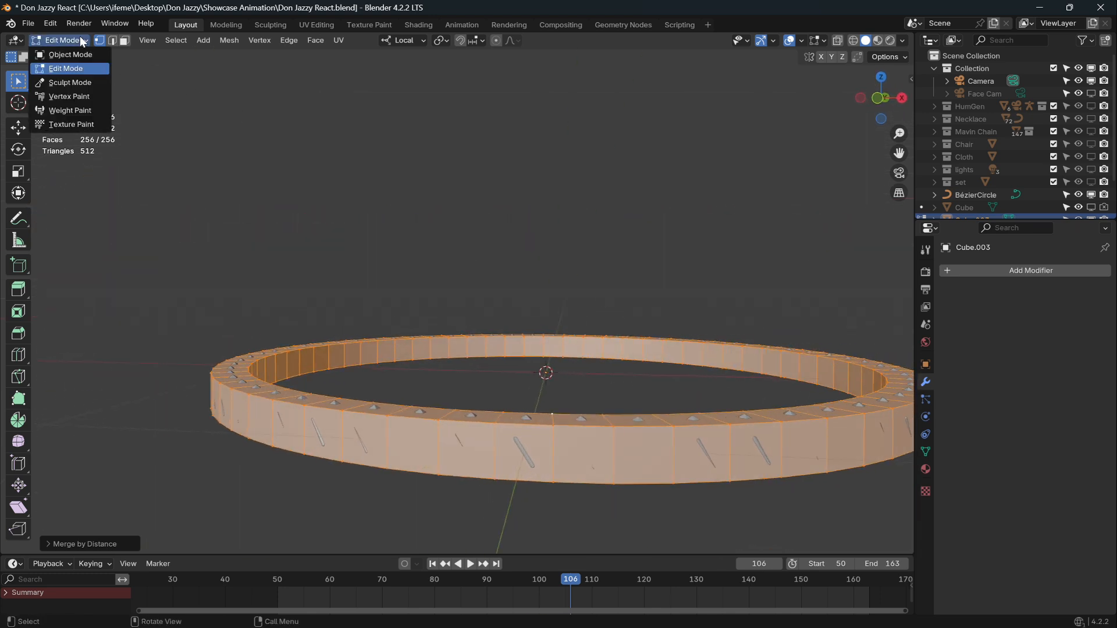
left_click(43, 55)
scroll(636, 358, "down", 2)
scroll(637, 359, "down", 2)
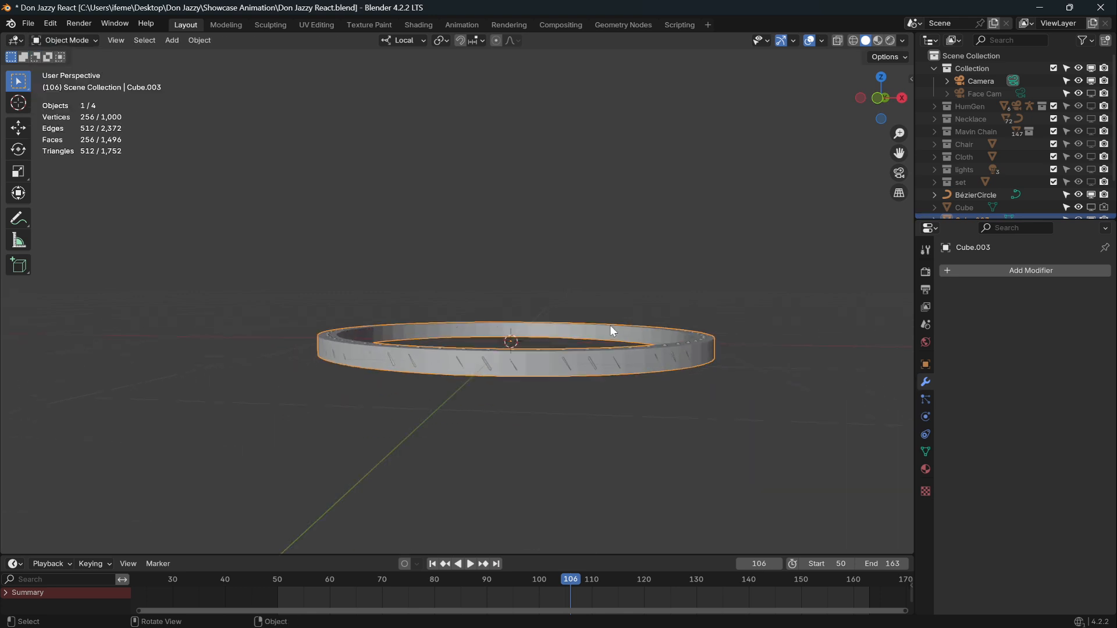
scroll(609, 326, "down", 3)
middle_click_drag(610, 326, 702, 345)
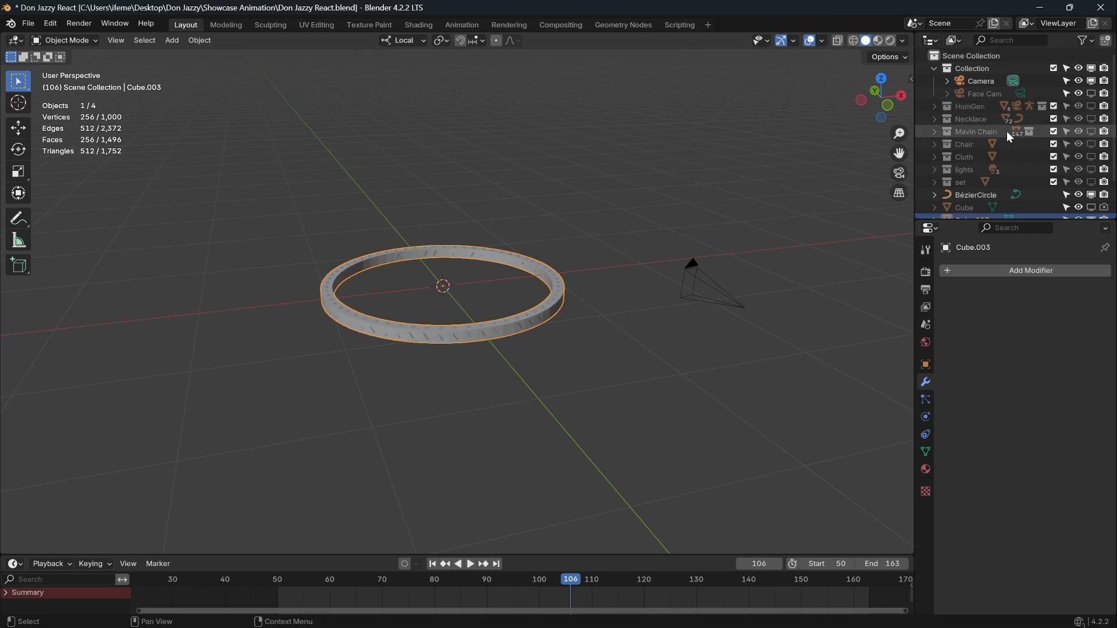
left_click(1091, 107)
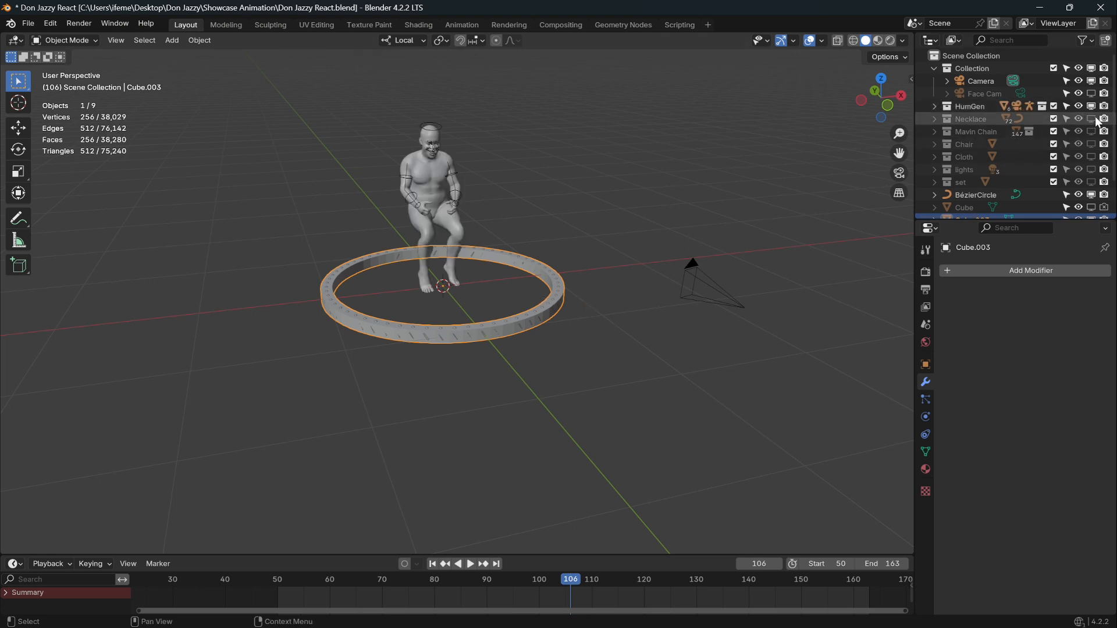
left_click(1091, 157)
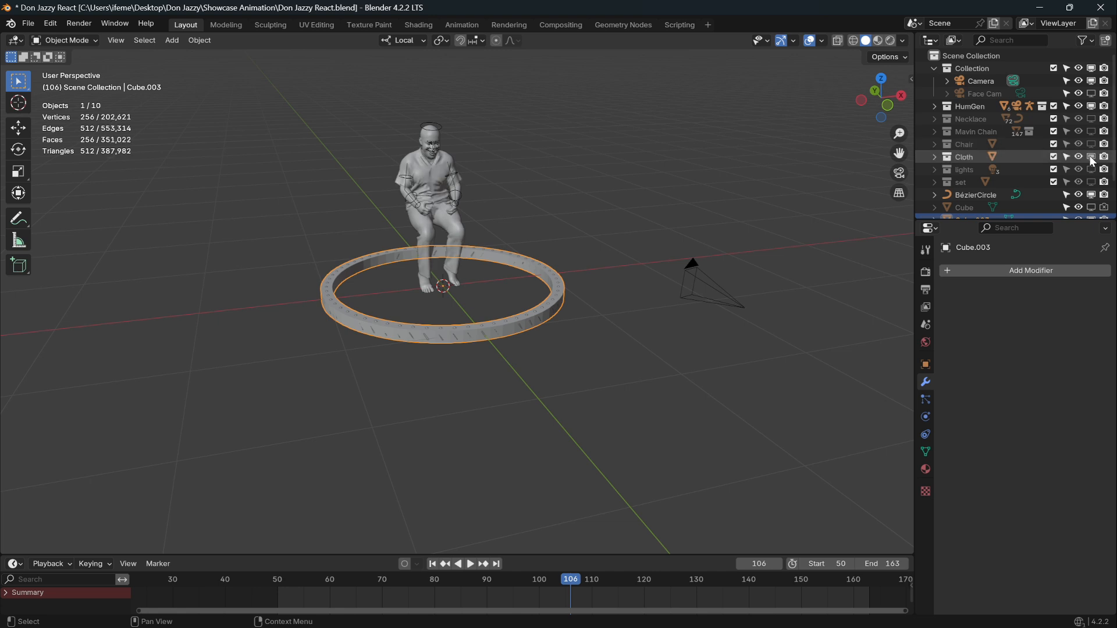
middle_click_drag(595, 269, 900, 244)
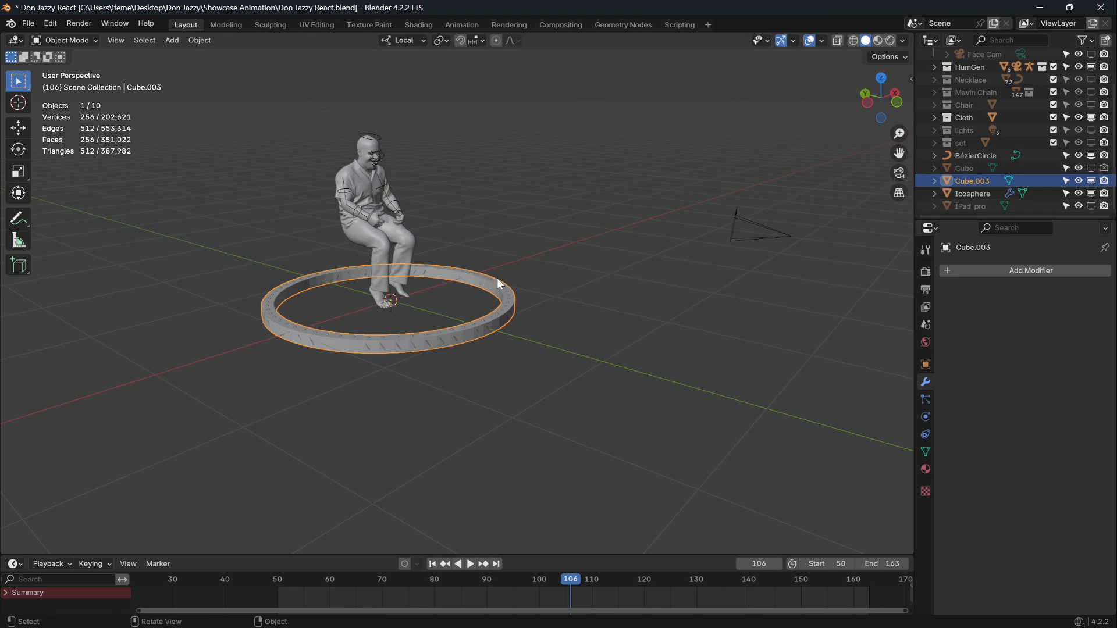
left_click(976, 194, "ctrl")
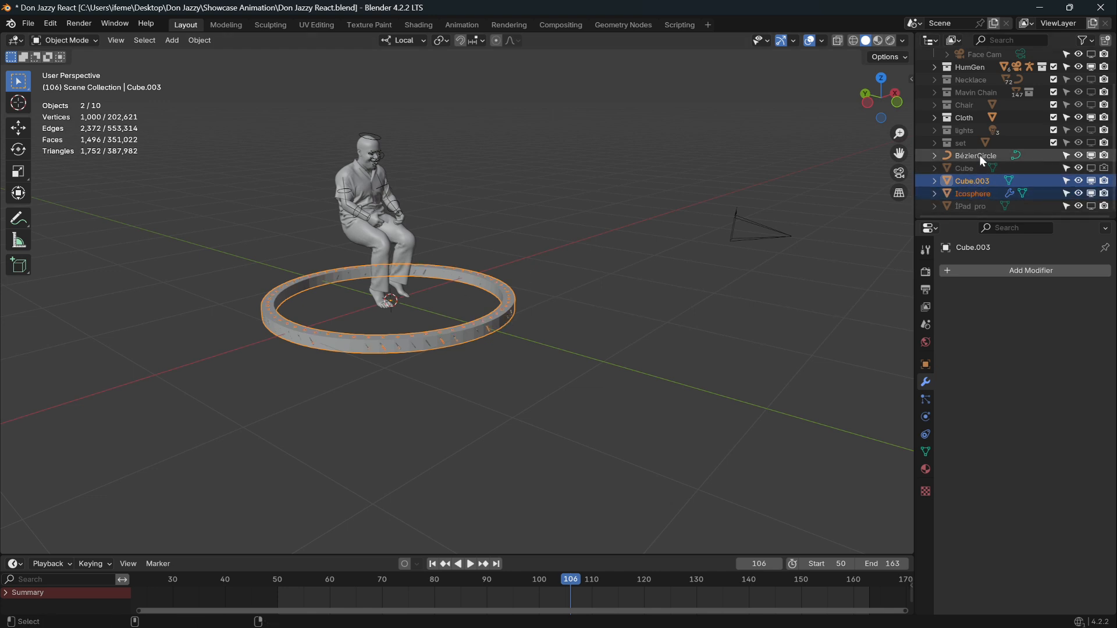
Raise the ring, beads and BézierCircle above the head and scale them down toward head size.
left_click(979, 155, "ctrl")
key("g")
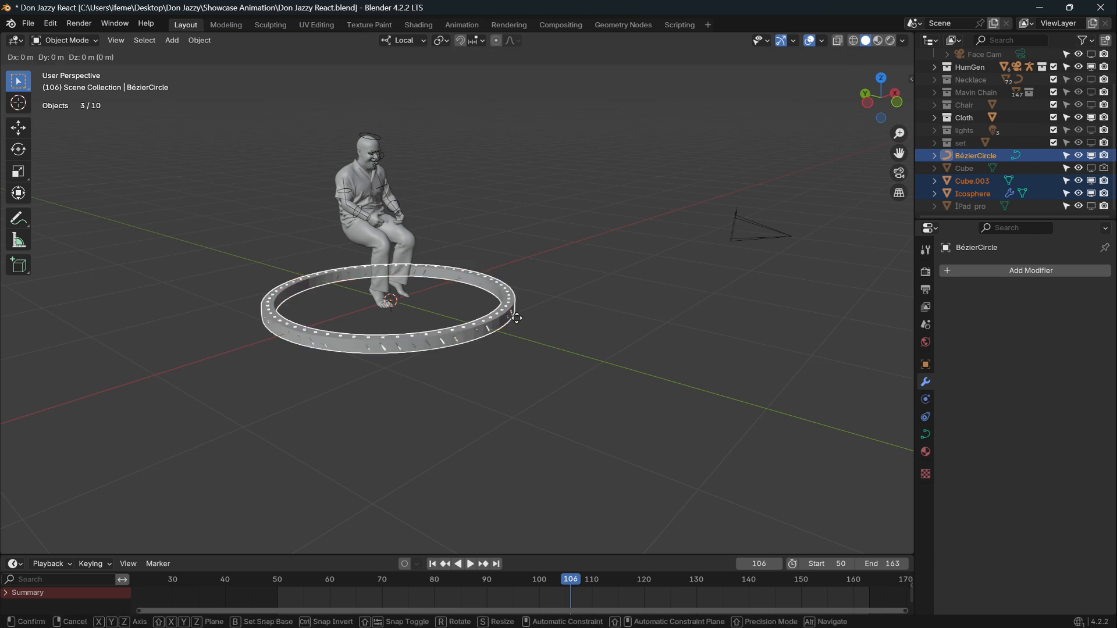
key("z")
key("z")
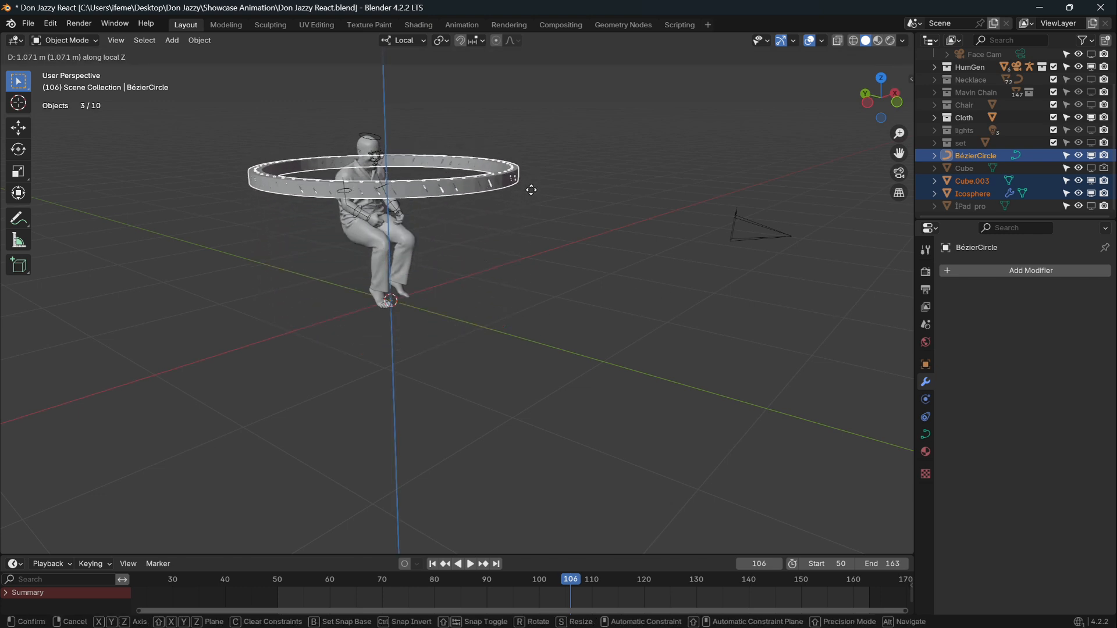
left_click(531, 192)
key("s")
left_click(491, 167)
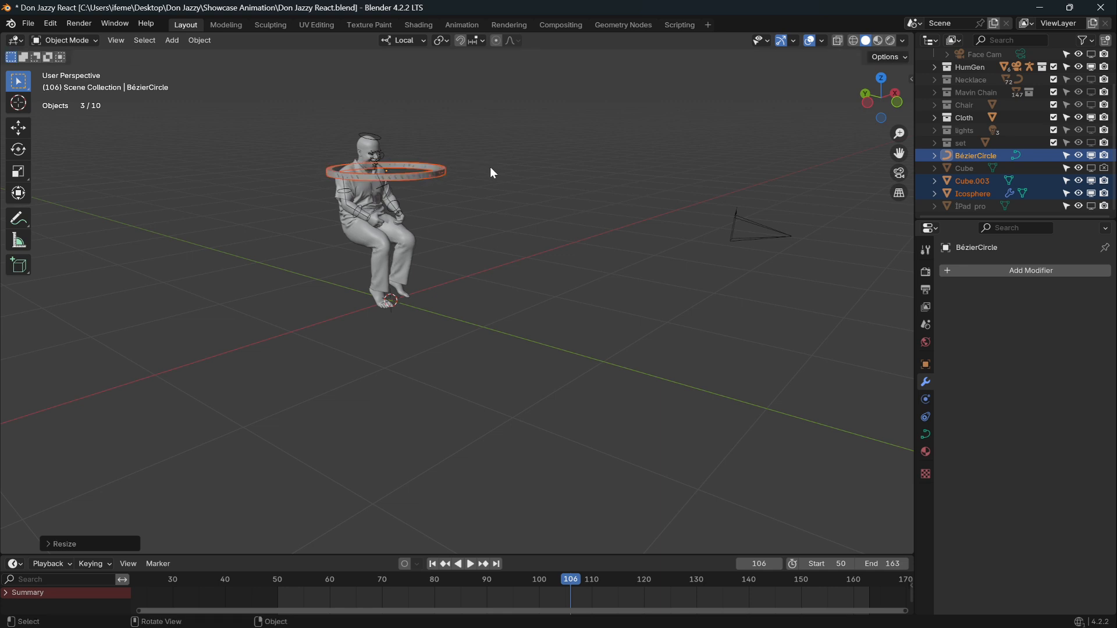
scroll(488, 176, "up", 4)
middle_click_drag(485, 180, 628, 28, "shift")
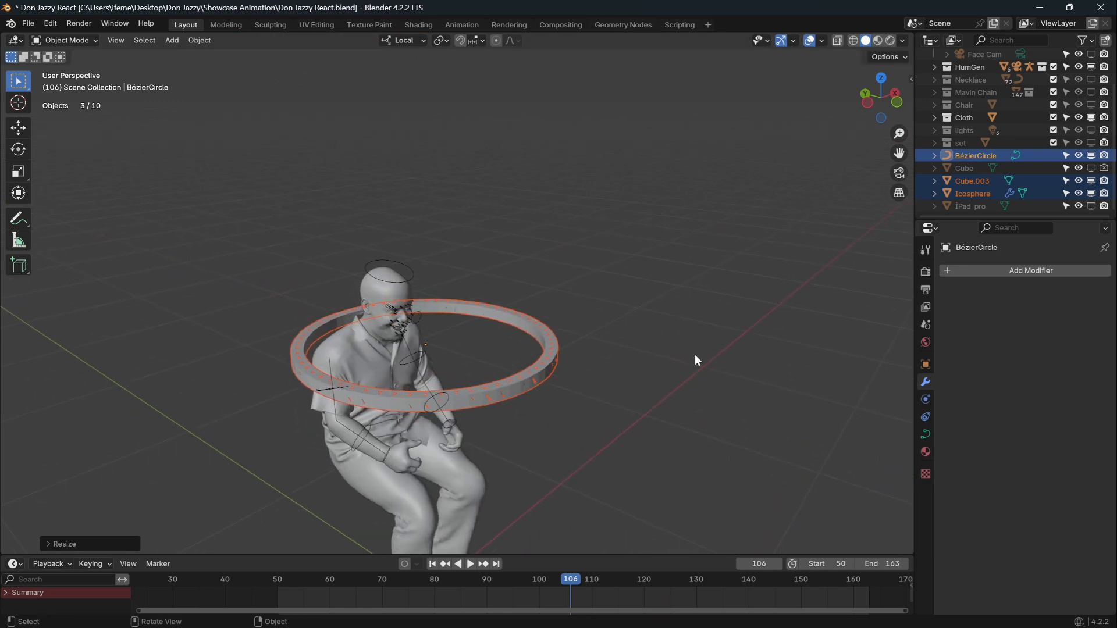
key("s")
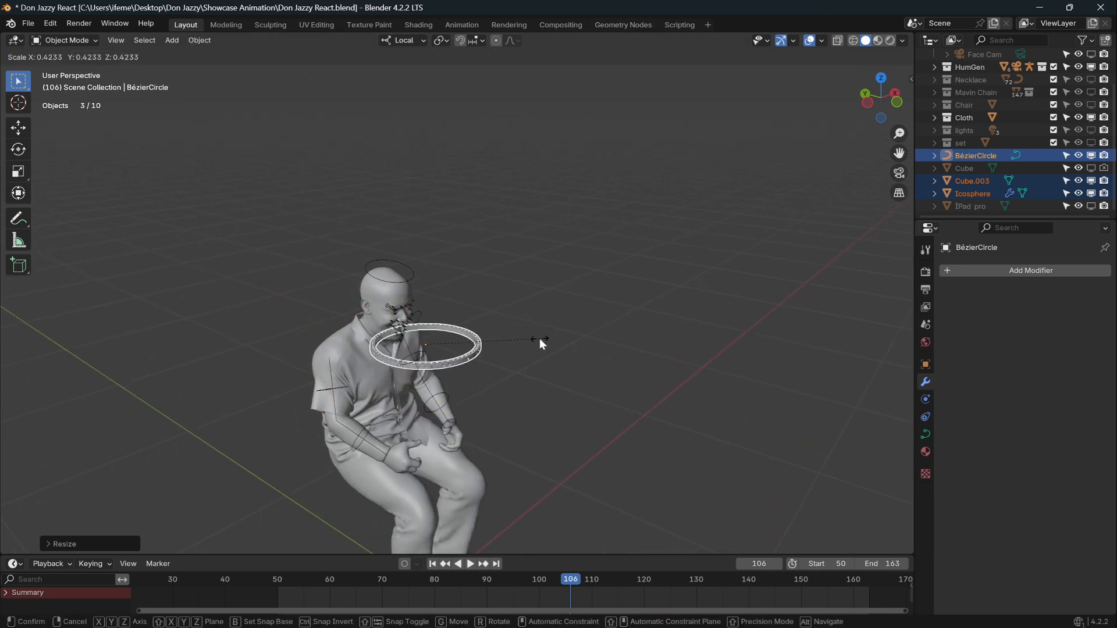
left_click(539, 338)
In Top view, centre the ring over the neck and shrink it to neck size.
key("KP_7")
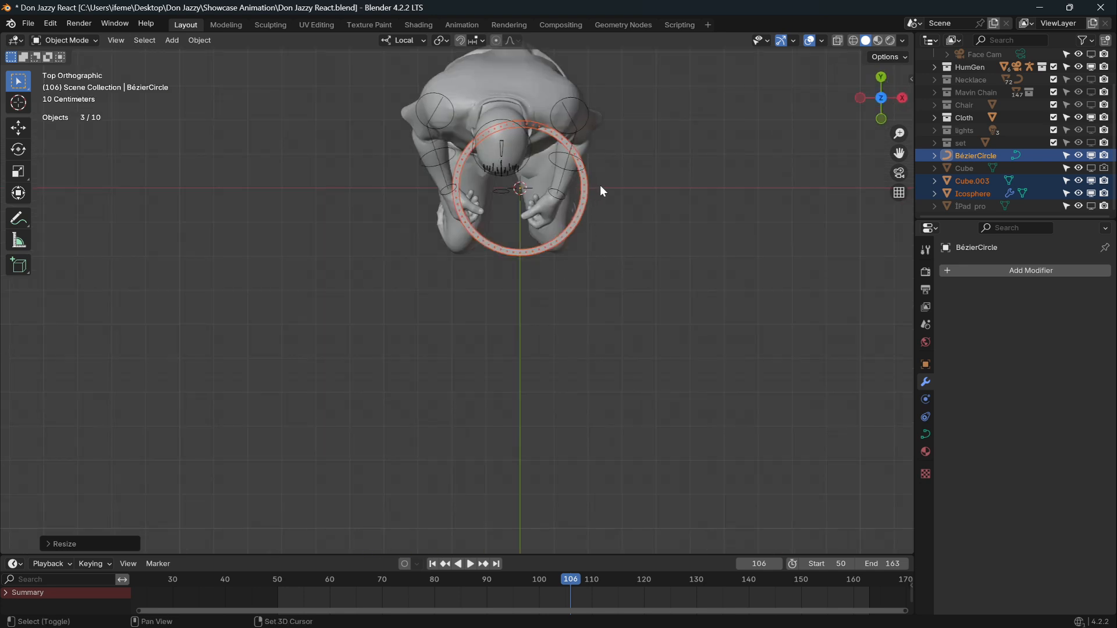
middle_click_drag(601, 191, 574, 324, "shift")
scroll(599, 337, "up", 3)
key("g")
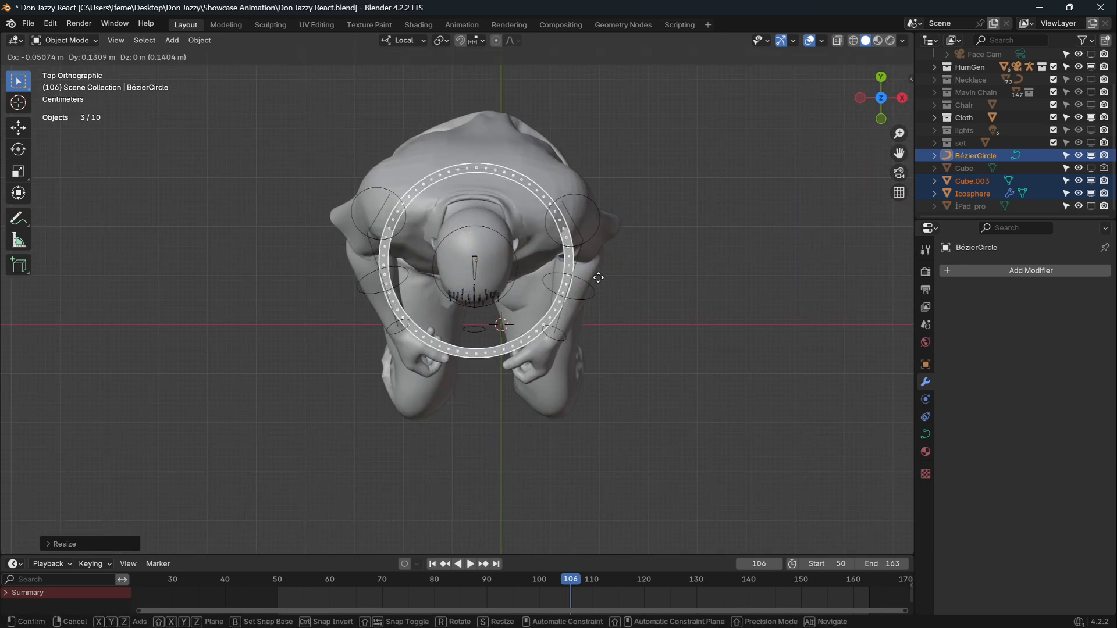
left_click(591, 267)
key("s")
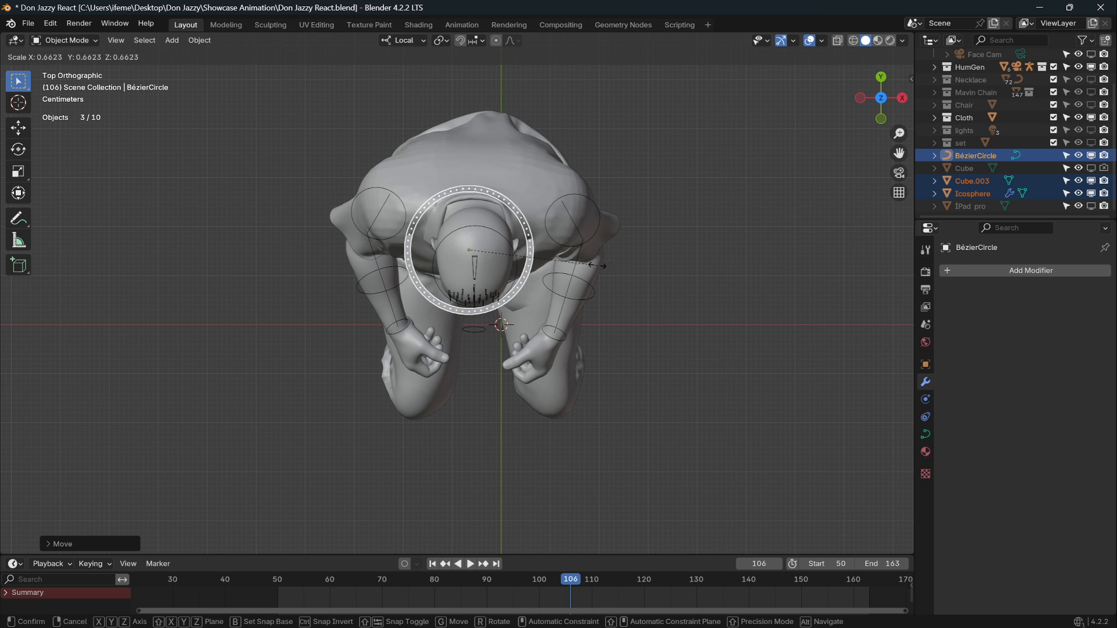
left_click(597, 266)
key("g")
left_click(580, 263)
From the Right view, tilt the ring to follow the neck, lower it slightly and select Cube.003.
key("KP_3")
key("r")
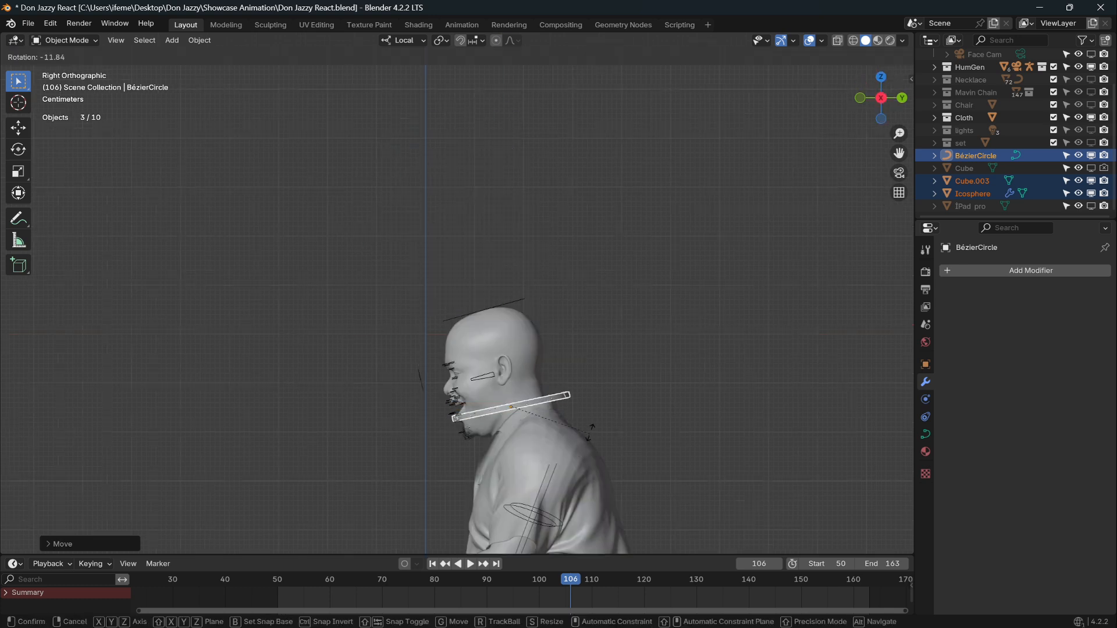
left_click(590, 399)
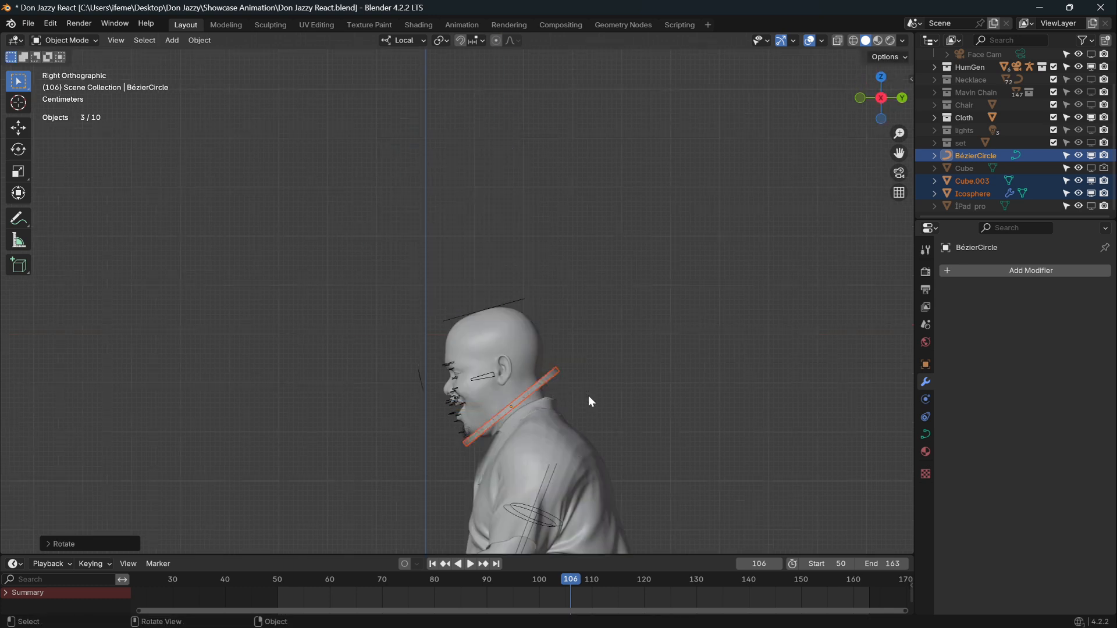
key("g")
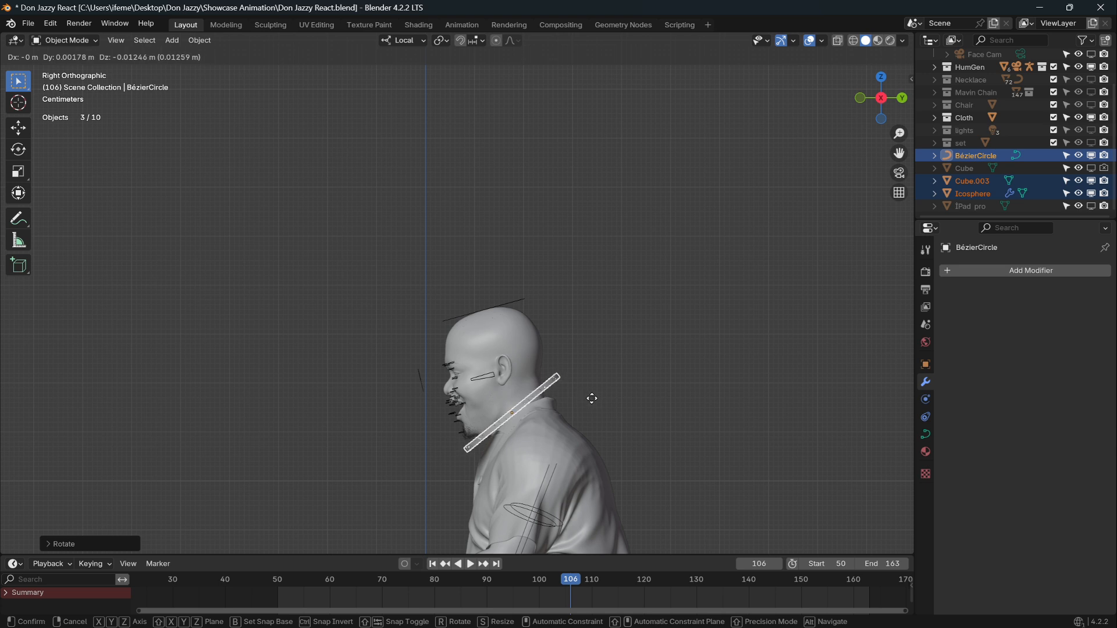
left_click(581, 397)
middle_click_drag(581, 395, 546, 461)
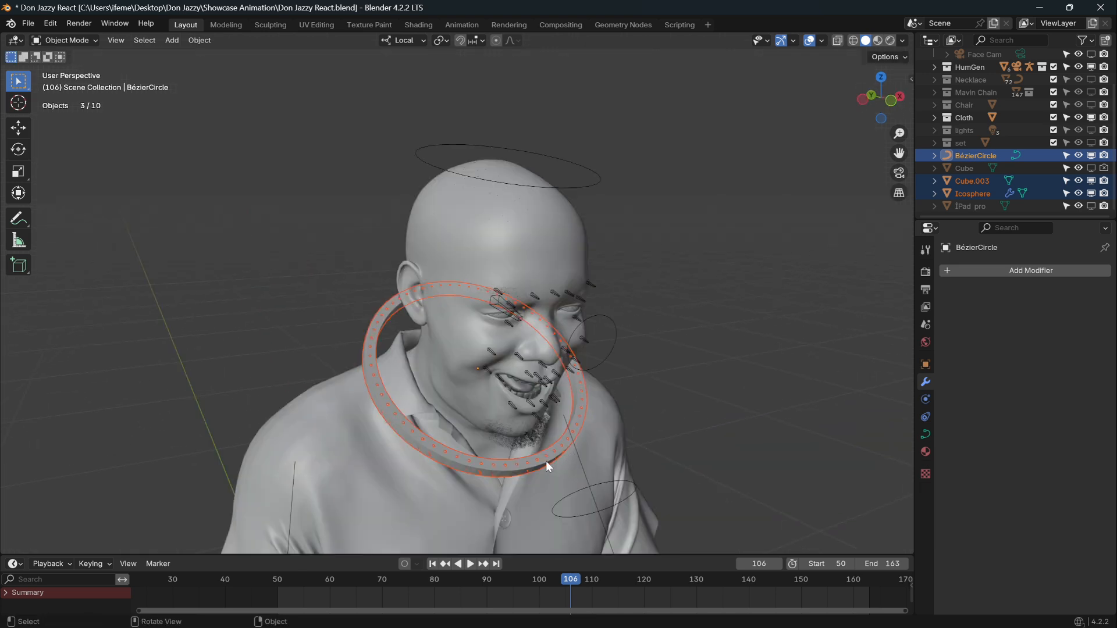
left_click(544, 462)
Apply the scale of the Cube.003 ring with Ctrl+A.
key("ctrl+a")
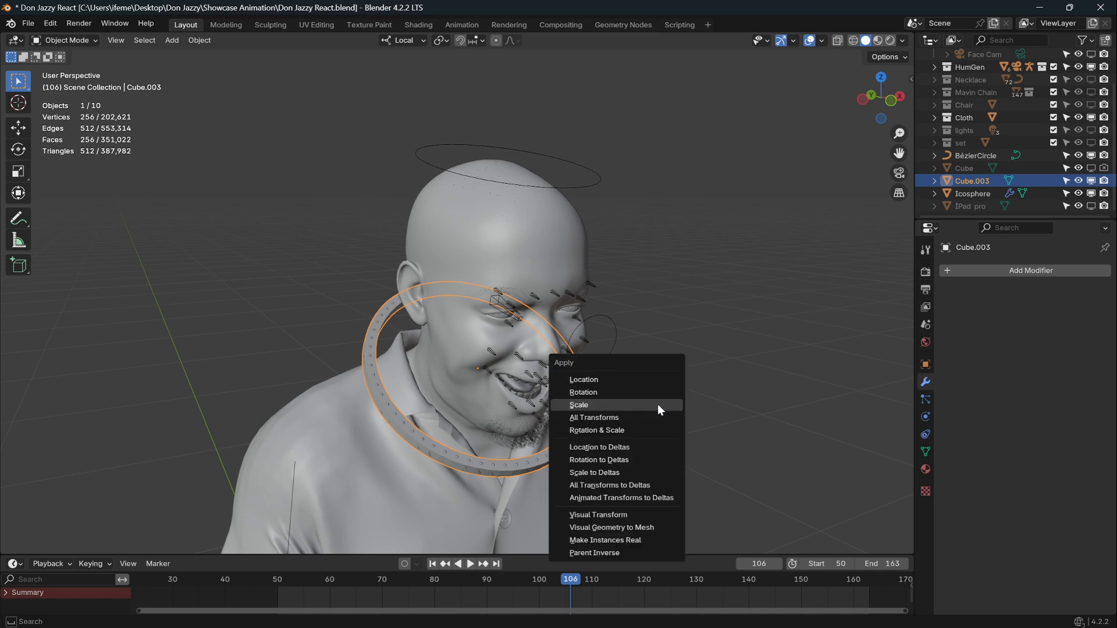
left_click(657, 405)
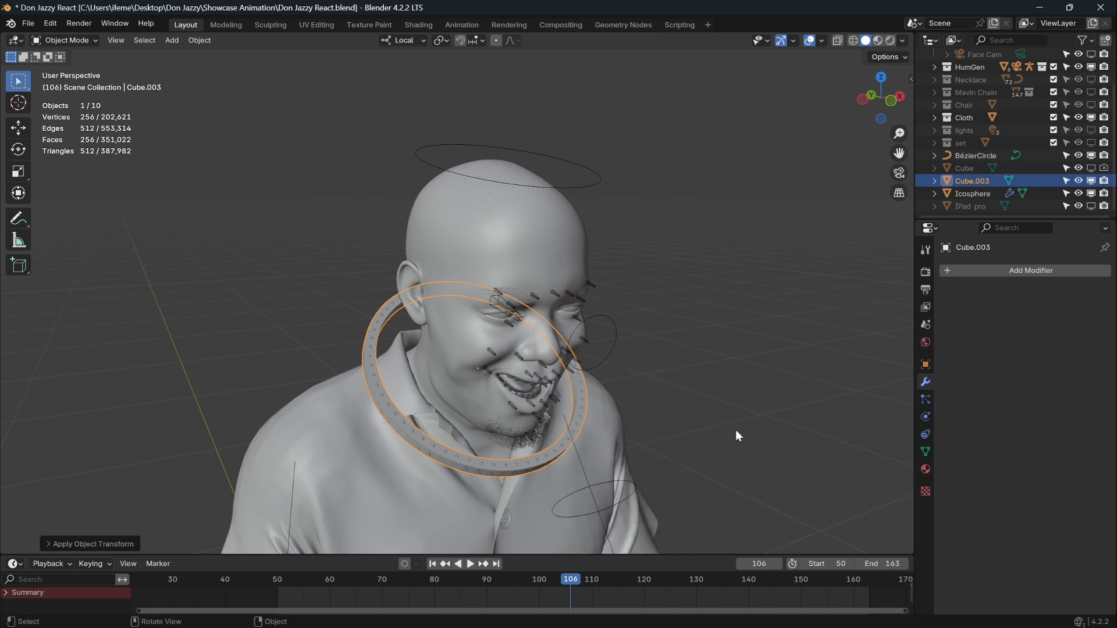
scroll(722, 442, "down", 4)
scroll(579, 377, "up", 4)
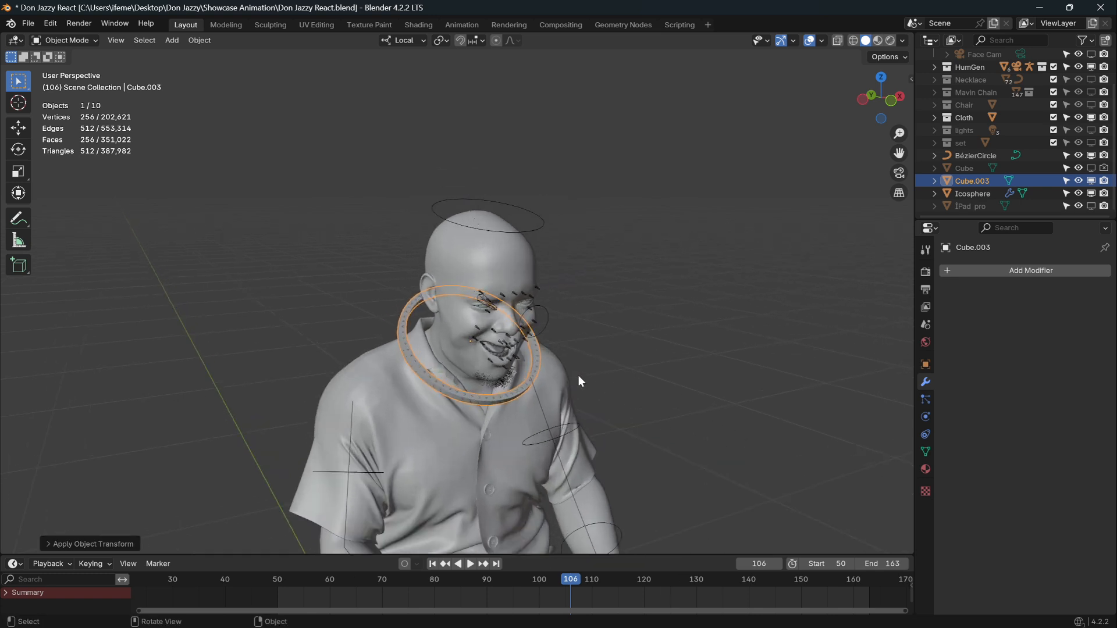
Hide and reshow Cube.003 to check the beads inside it, then make Cube visible again.
left_click(1094, 180)
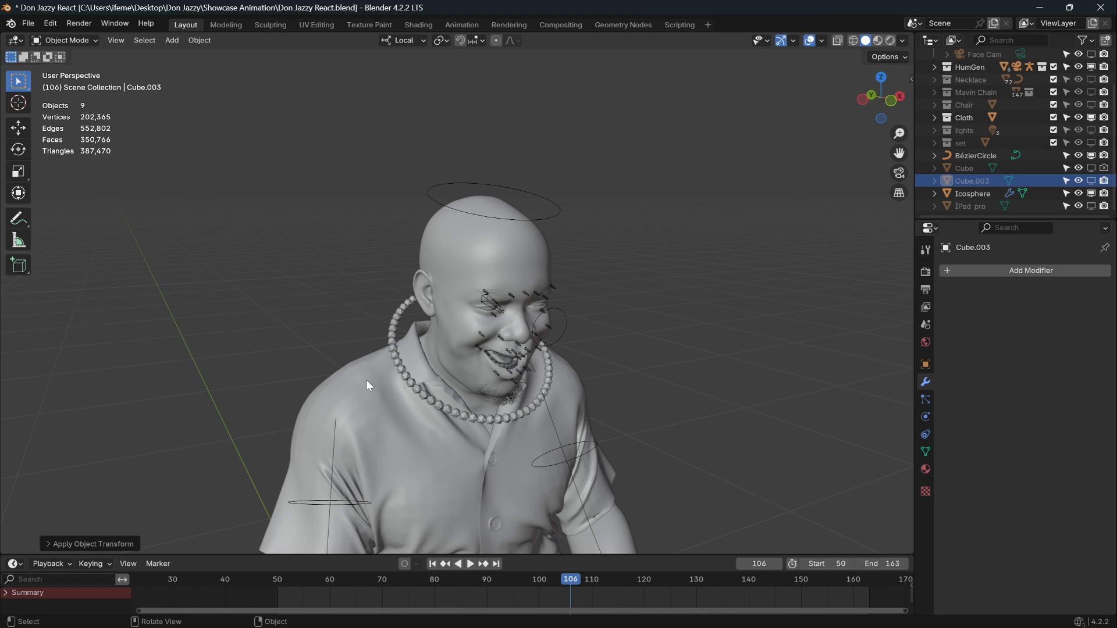
left_click(1092, 181)
left_click(1091, 168)
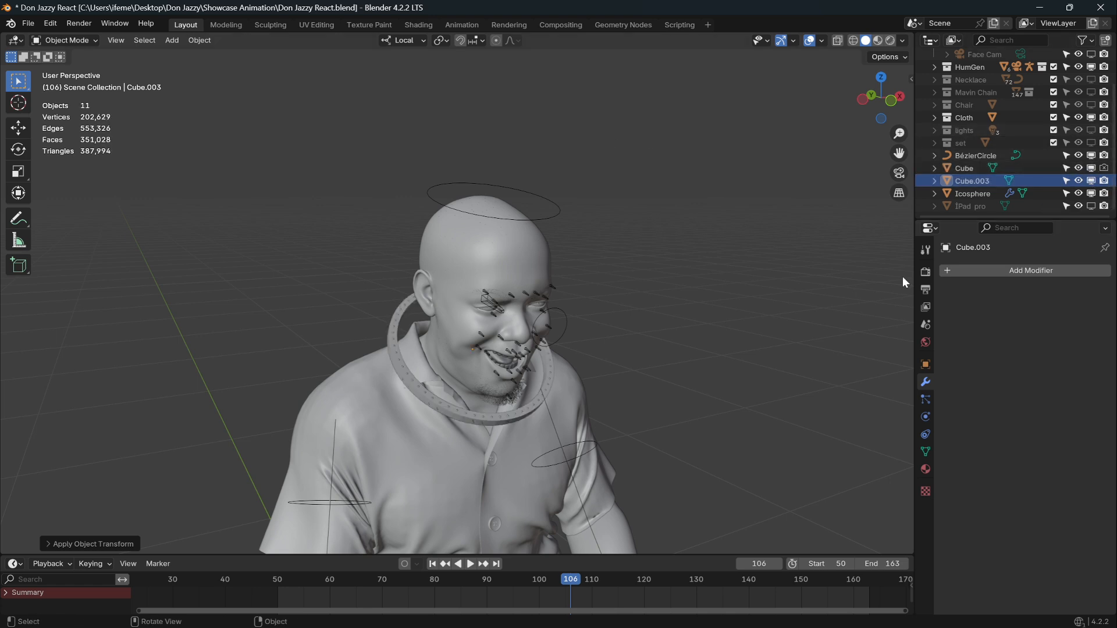
scroll(635, 360, "up", 8)
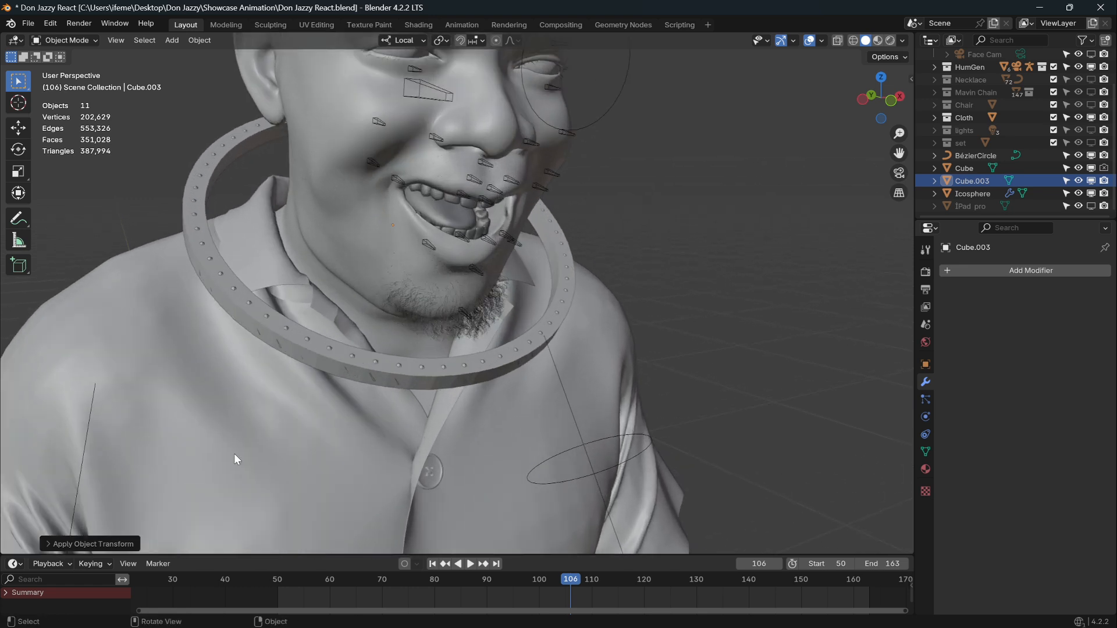
Select the neck ring and choose File > Export > Wavefront (.obj).
left_click(409, 375)
left_click(28, 24)
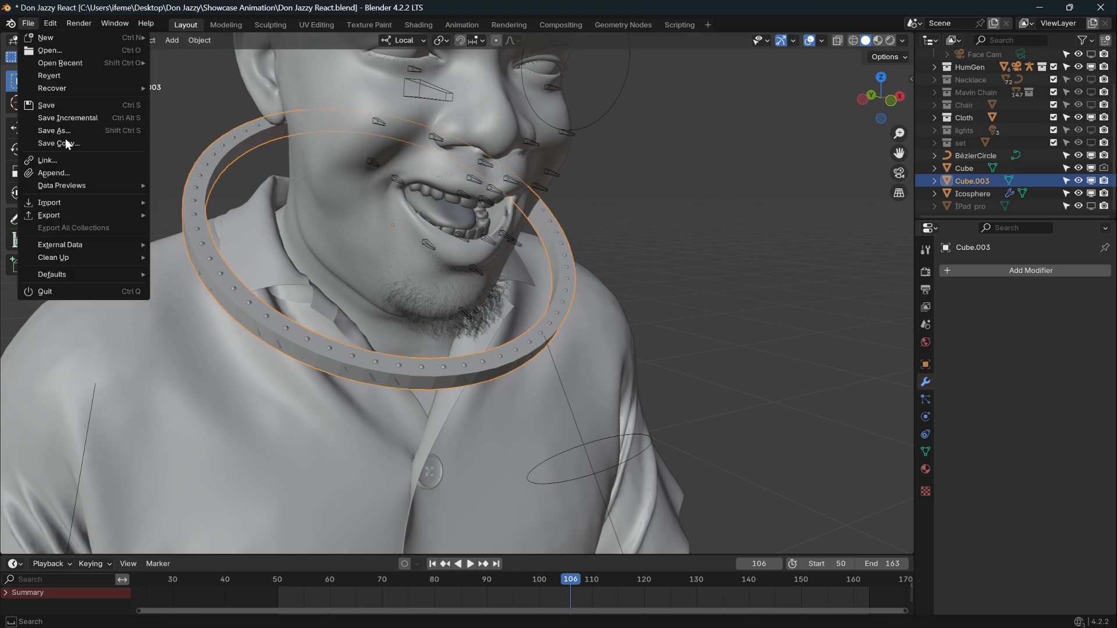
mouse_move(97, 217)
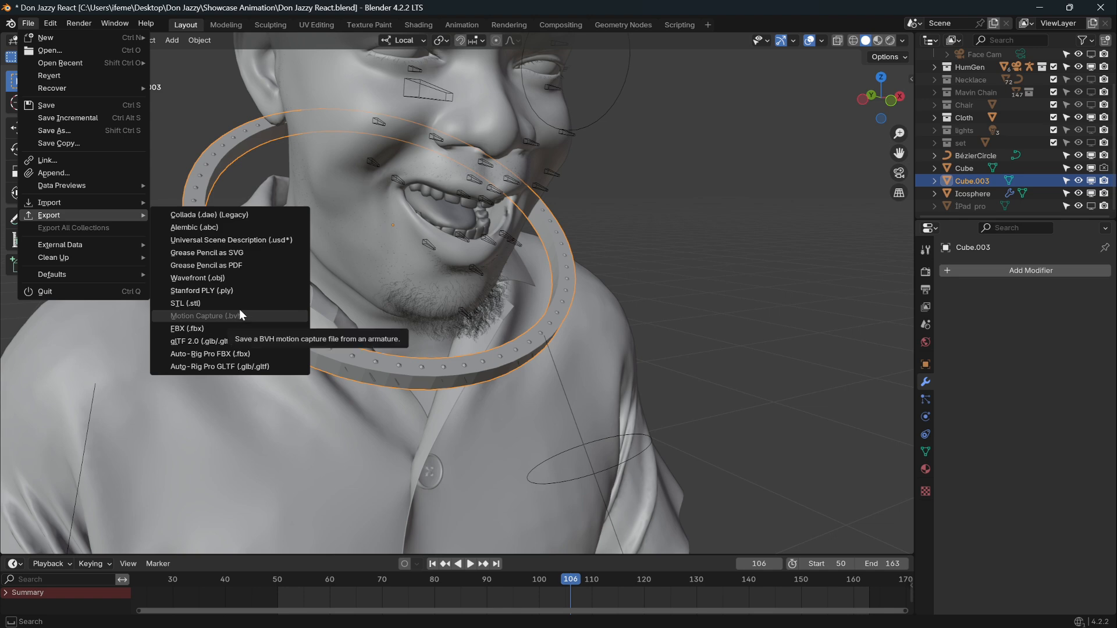
left_click(249, 277)
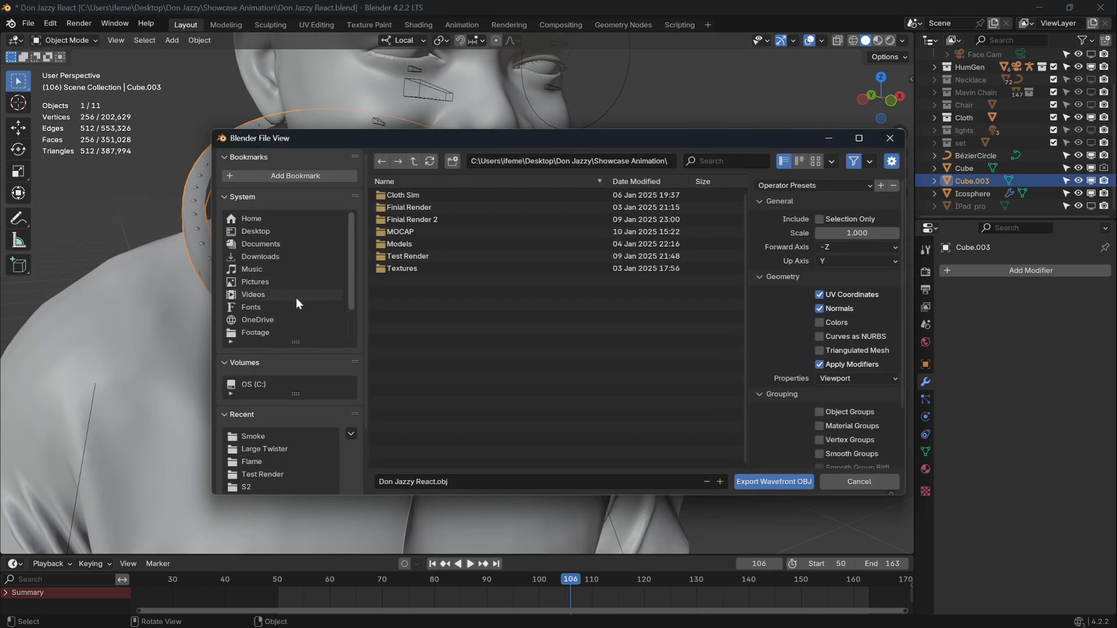
Export only the selected ring to the Desktop as neck.obj with scale 100.
left_click(260, 230)
left_click(465, 480)
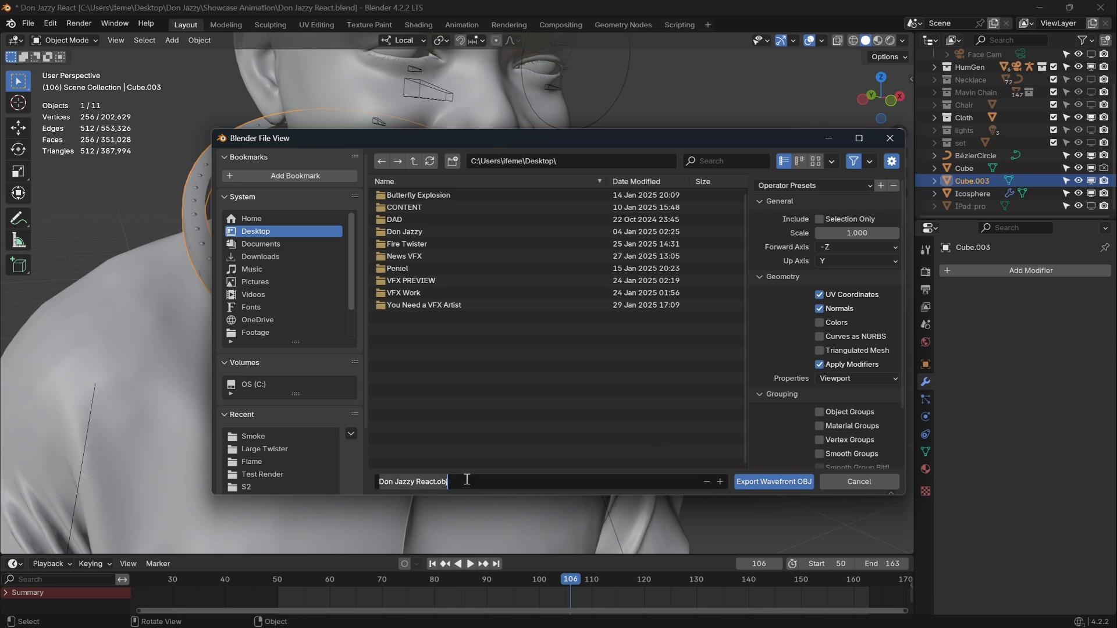
type("neck")
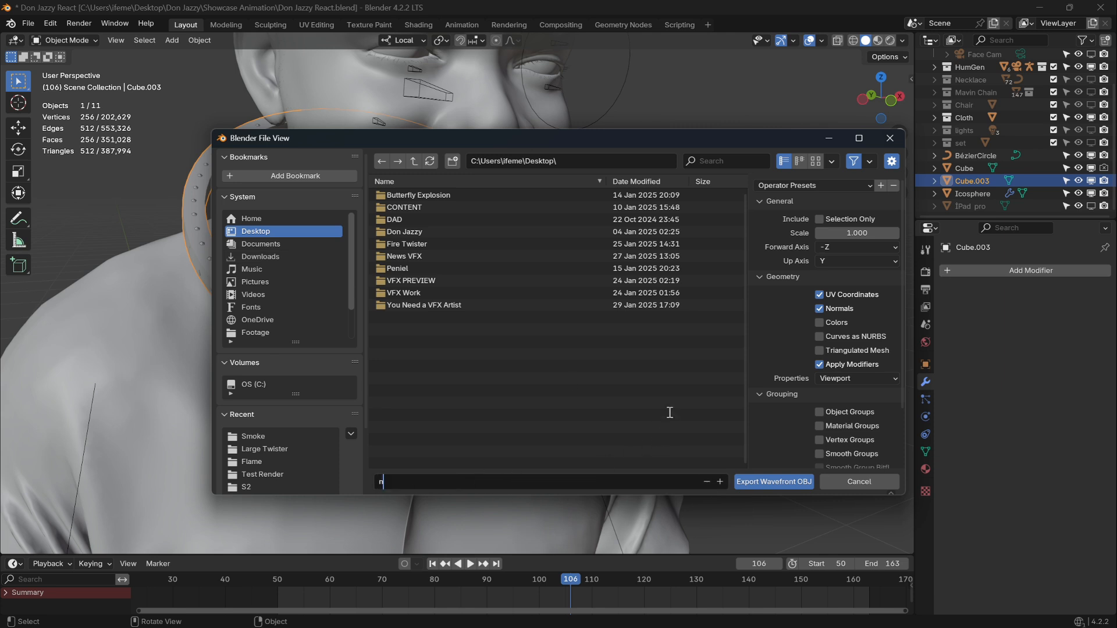
left_click(876, 233)
left_click(876, 232)
type("1")
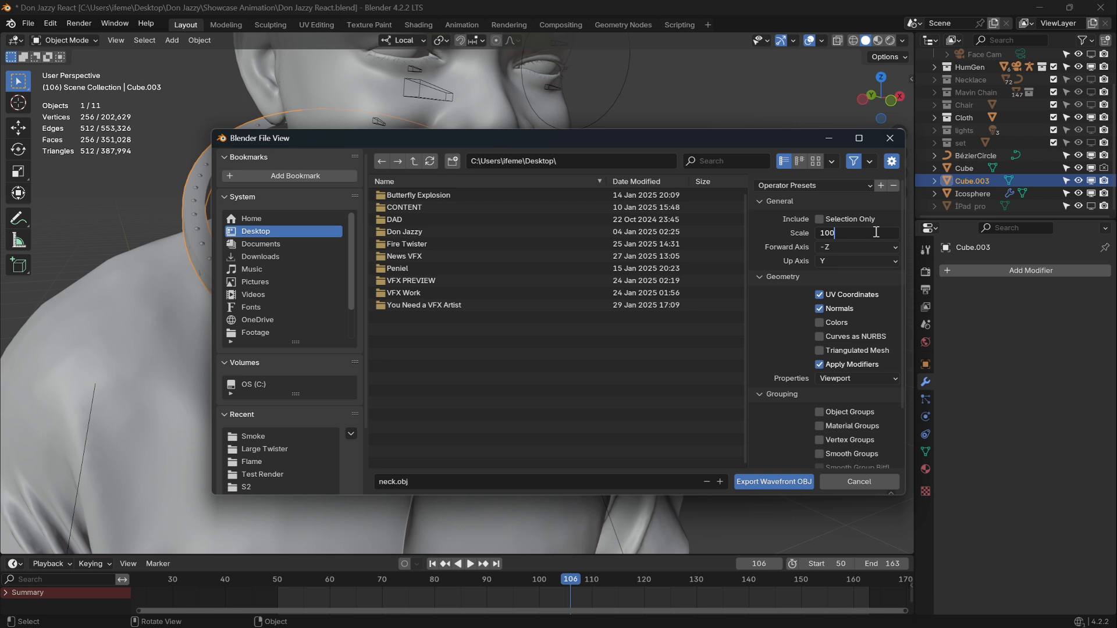
key("Return")
left_click(819, 219)
scroll(807, 341, "down", 3)
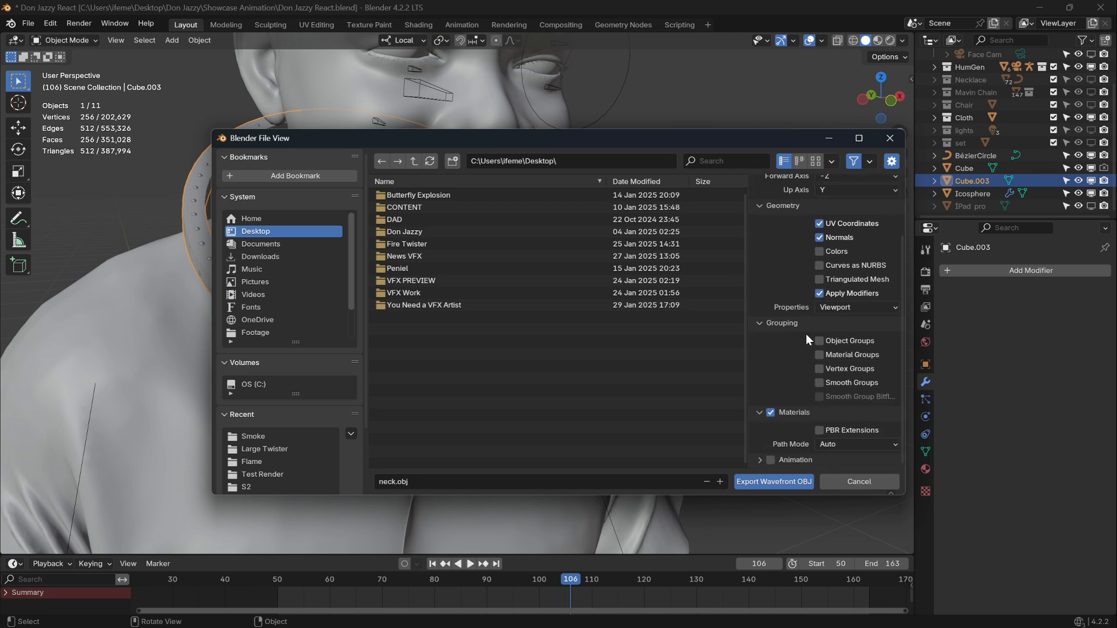
scroll(798, 366, "up", 3)
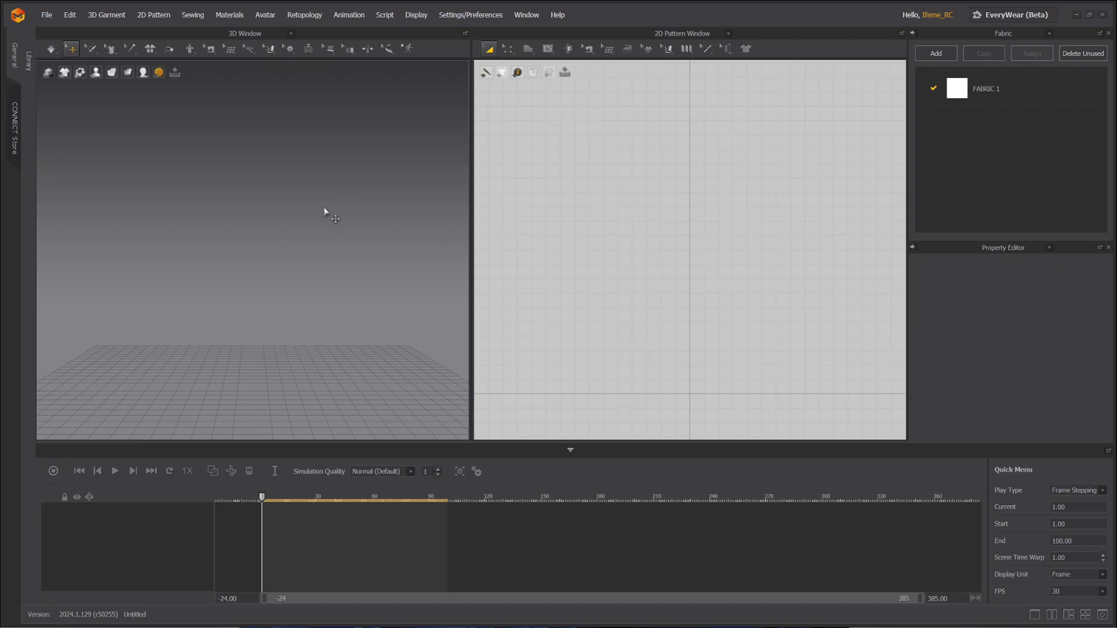
Import the animated seated avatar file and orbit around it.
left_click(48, 19)
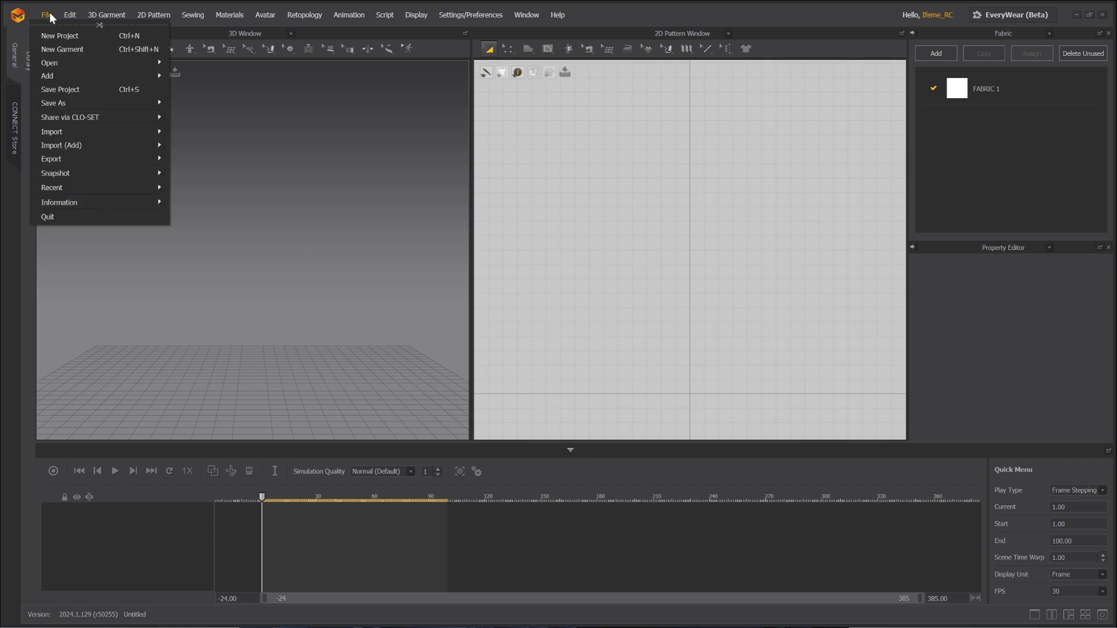
mouse_move(114, 139)
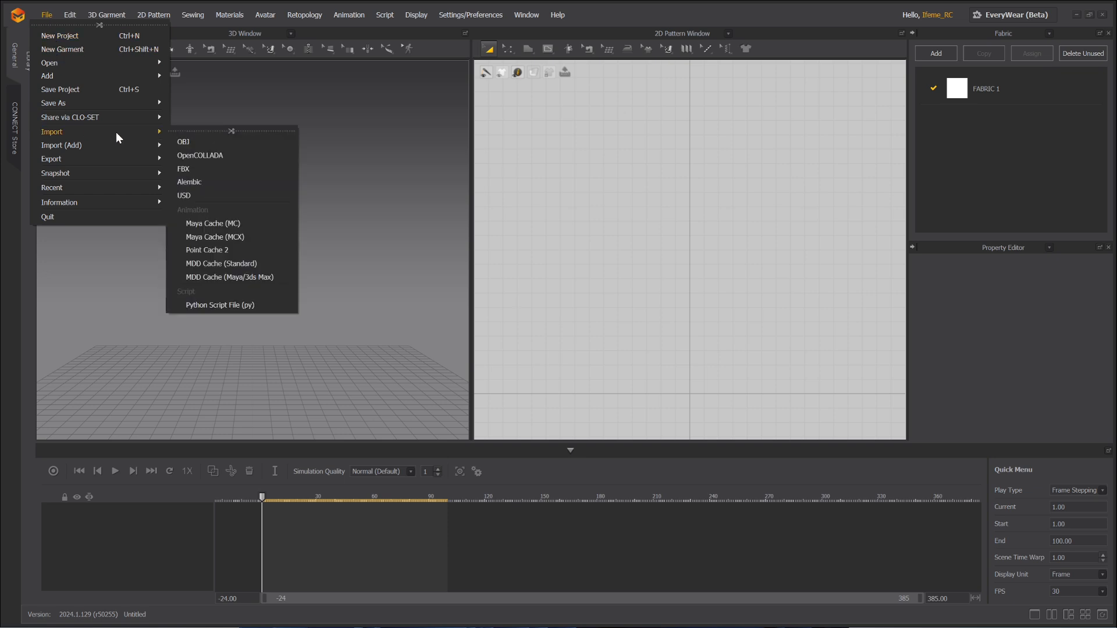
left_click(207, 192)
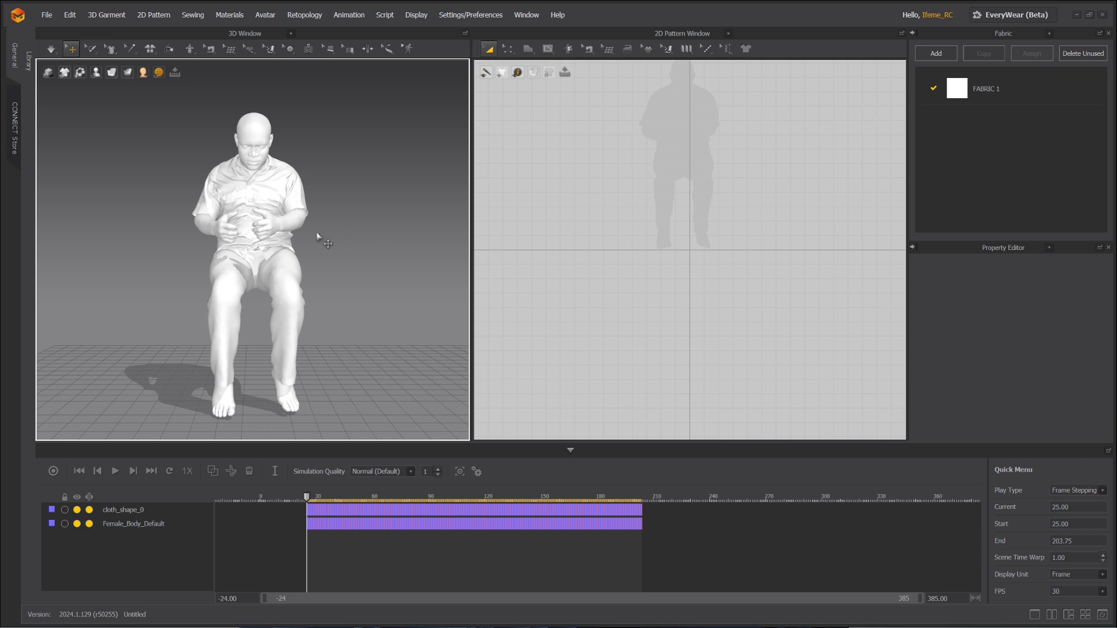
mouse_move(366, 219)
right_mouse_down()
mouse_move(311, 248)
mouse_move(346, 242)
mouse_move(258, 225)
mouse_move(234, 248)
mouse_move(362, 227)
right_mouse_up()
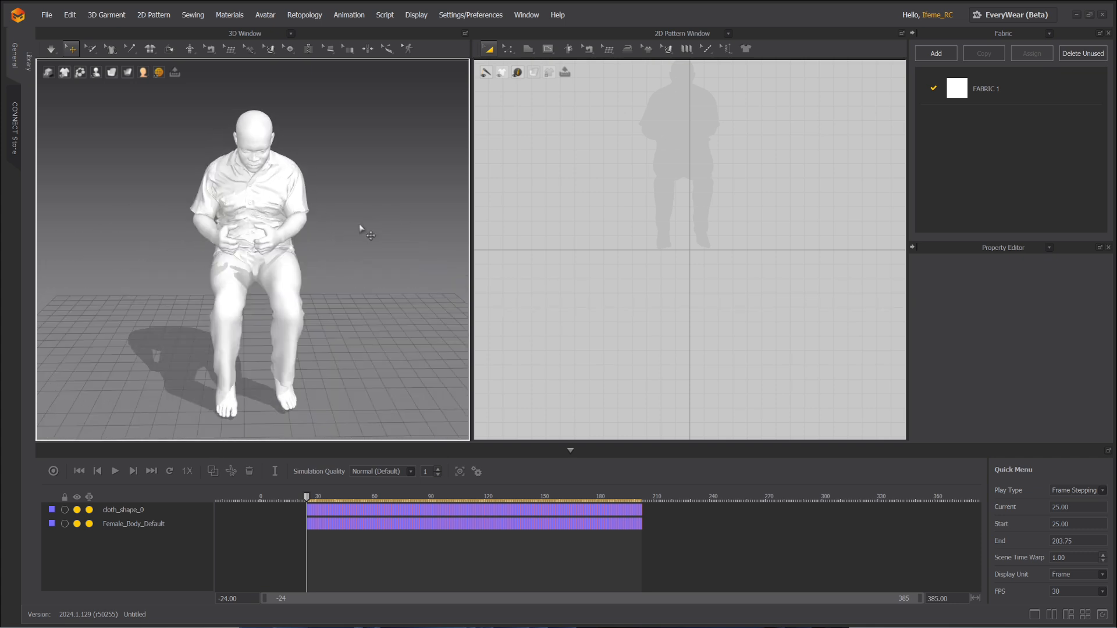
Add Desktop/neck.obj as a garment using OBJ to Garment, with Scale % set to 1.
left_click(47, 15)
mouse_move(107, 145)
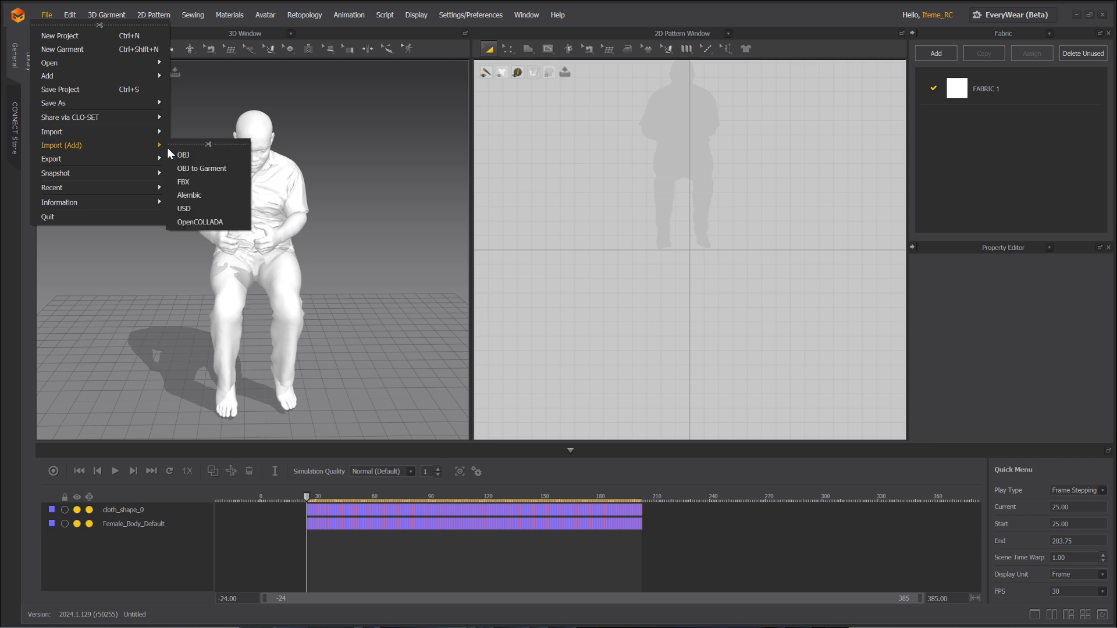
left_click(214, 169)
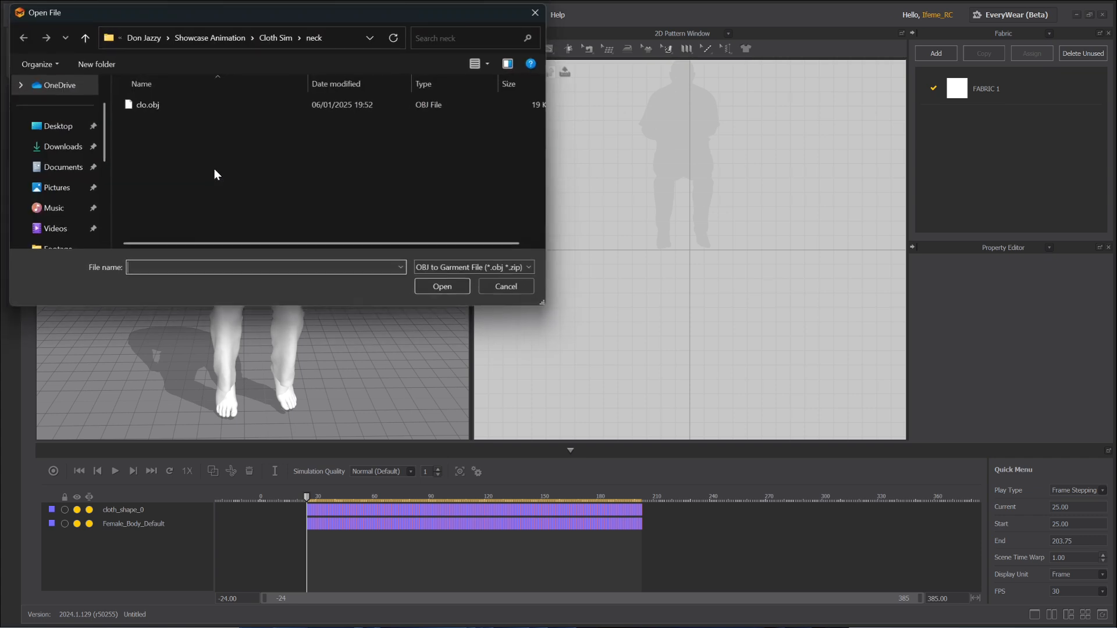
left_click(63, 128)
left_click(192, 233)
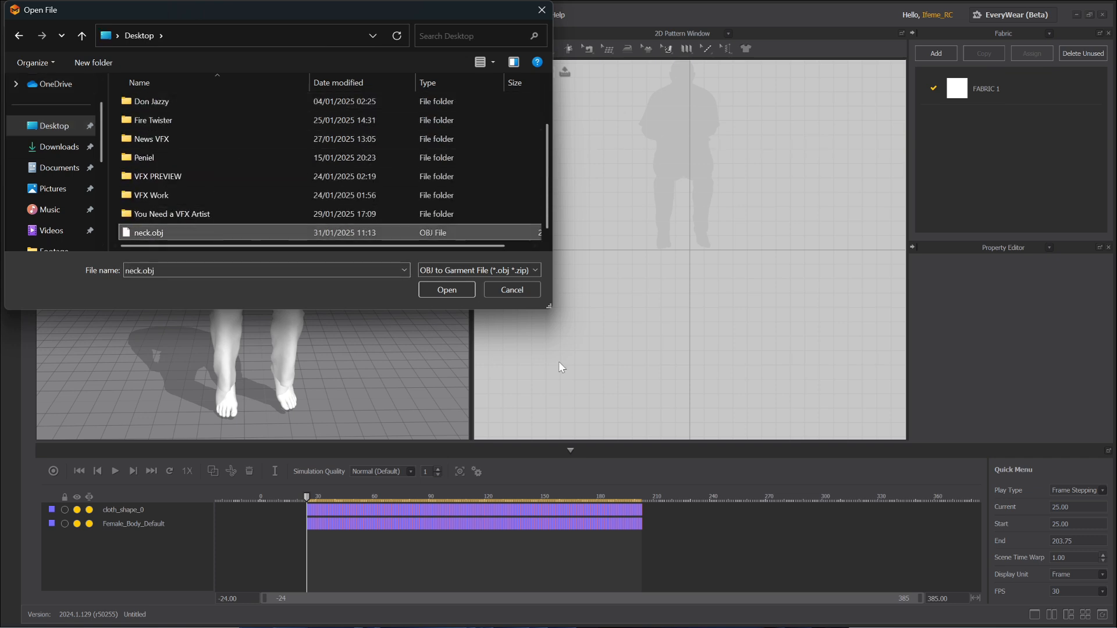
left_click(462, 289)
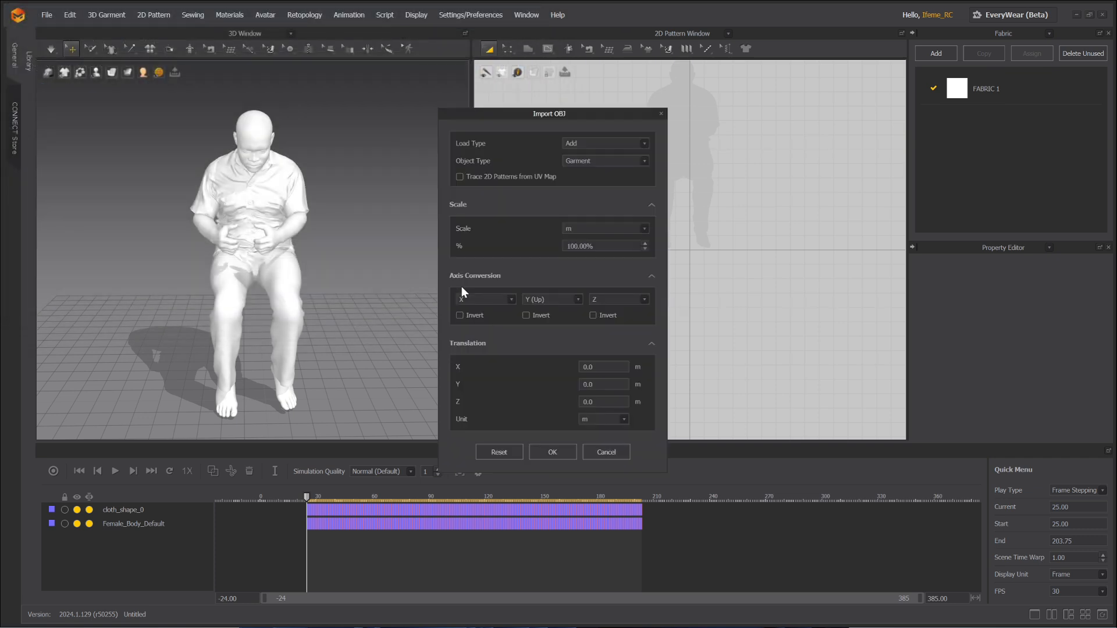
double_click(582, 245)
type("1")
left_click(562, 449)
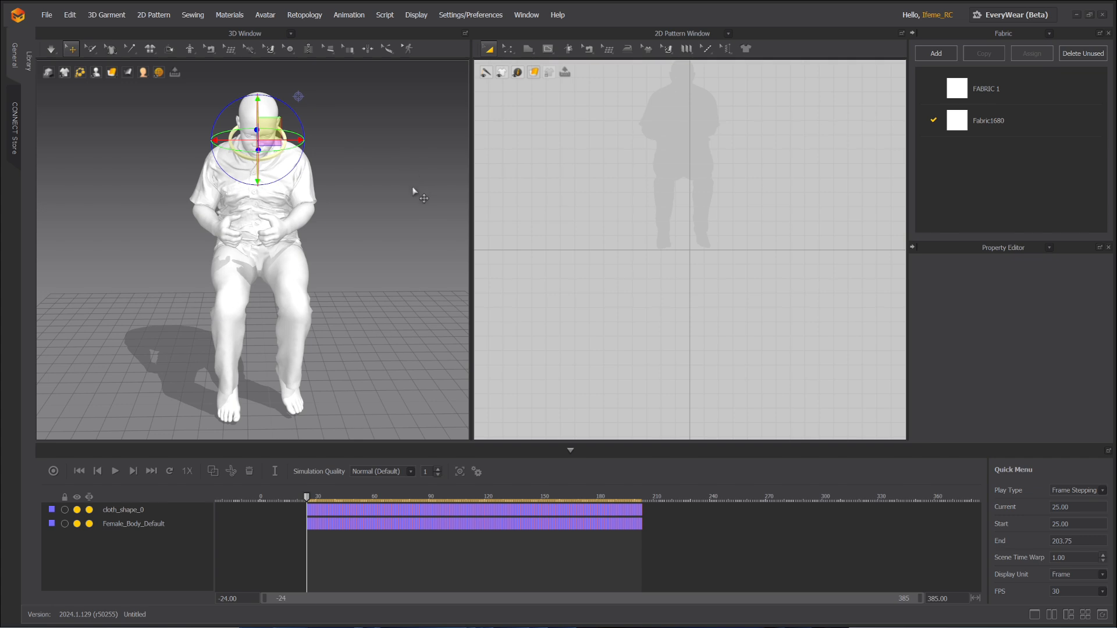
Zoom onto the head and ring, scrub the timeline back to about frame 24, and view the neck from the side.
middle_click_drag(381, 197, 395, 278)
scroll(395, 277, "up", 10)
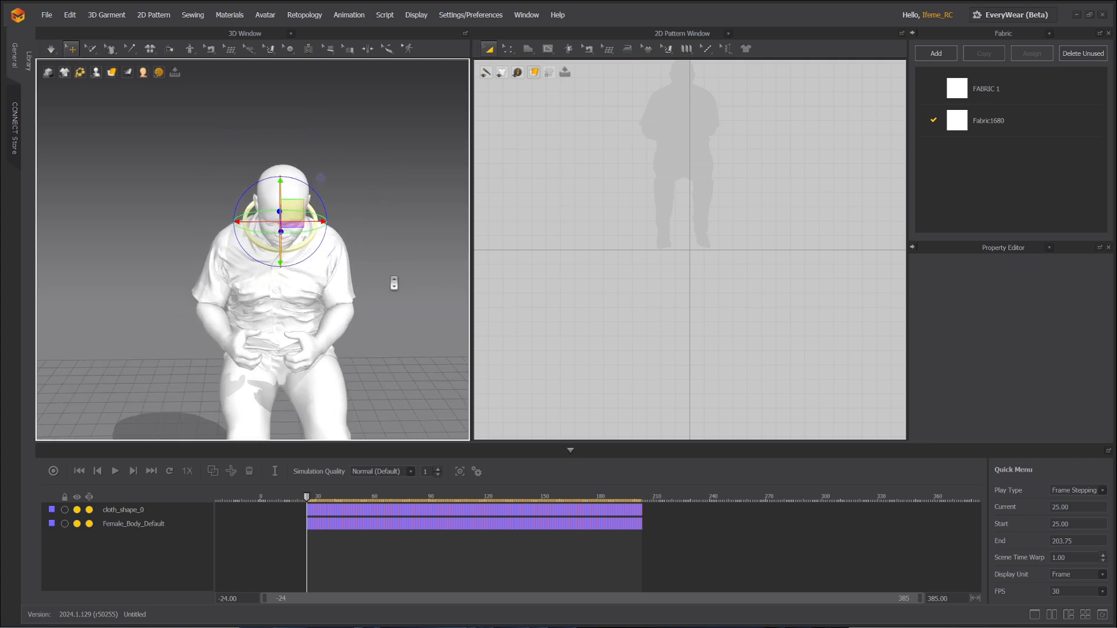
middle_click_drag(254, 307, 297, 262)
left_click_drag(311, 494, 436, 502)
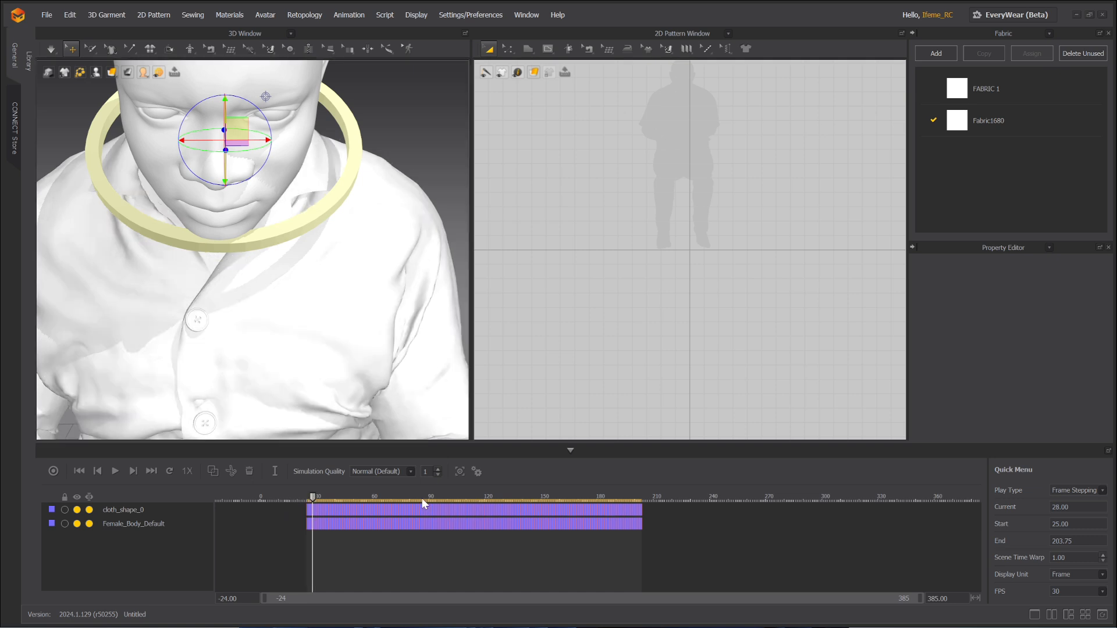
left_click_drag(320, 497, 308, 522)
scroll(372, 280, "down", 5)
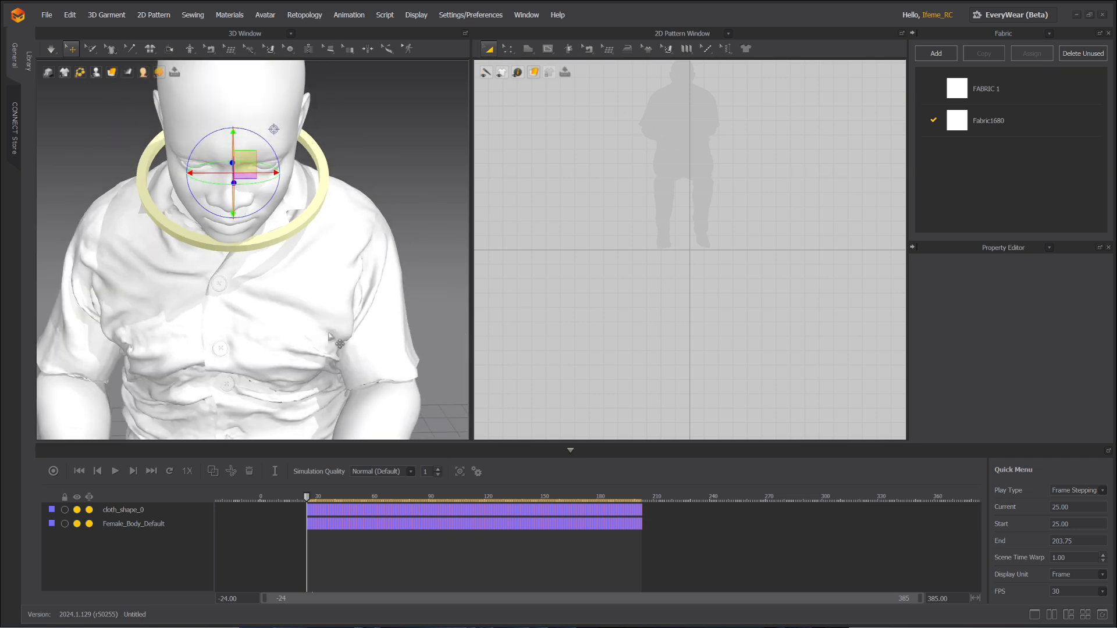
right_click_drag(405, 221, 239, 256)
Simulate the ring dropping onto the neck, then undo it to its pre-simulation position.
key("space")
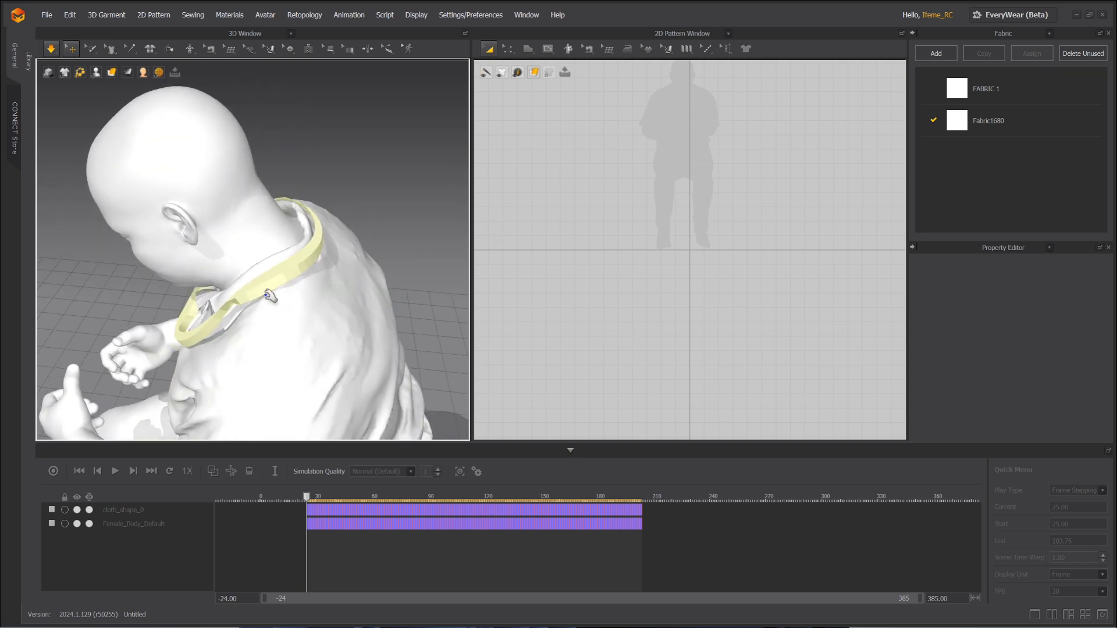
left_click(292, 289)
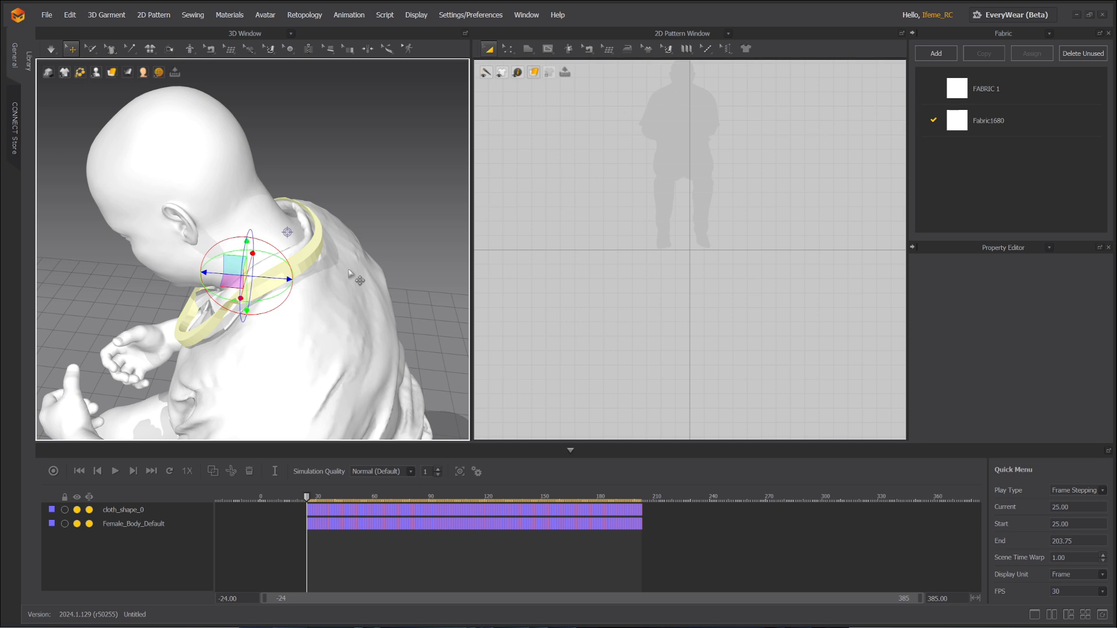
key("ctrl+z")
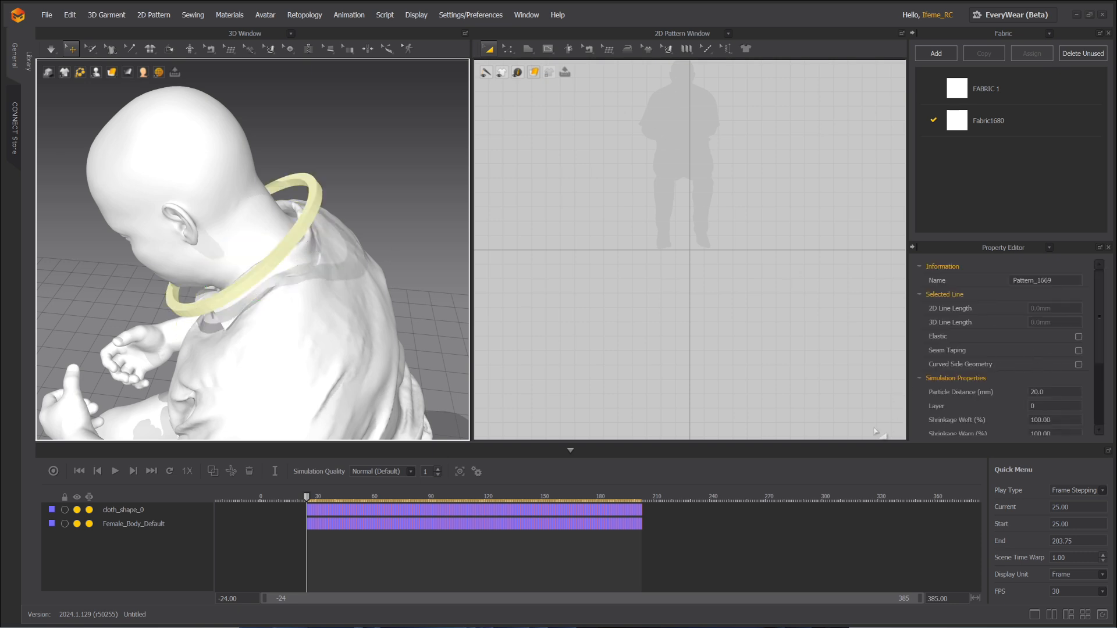
left_click_drag(850, 444, 851, 471)
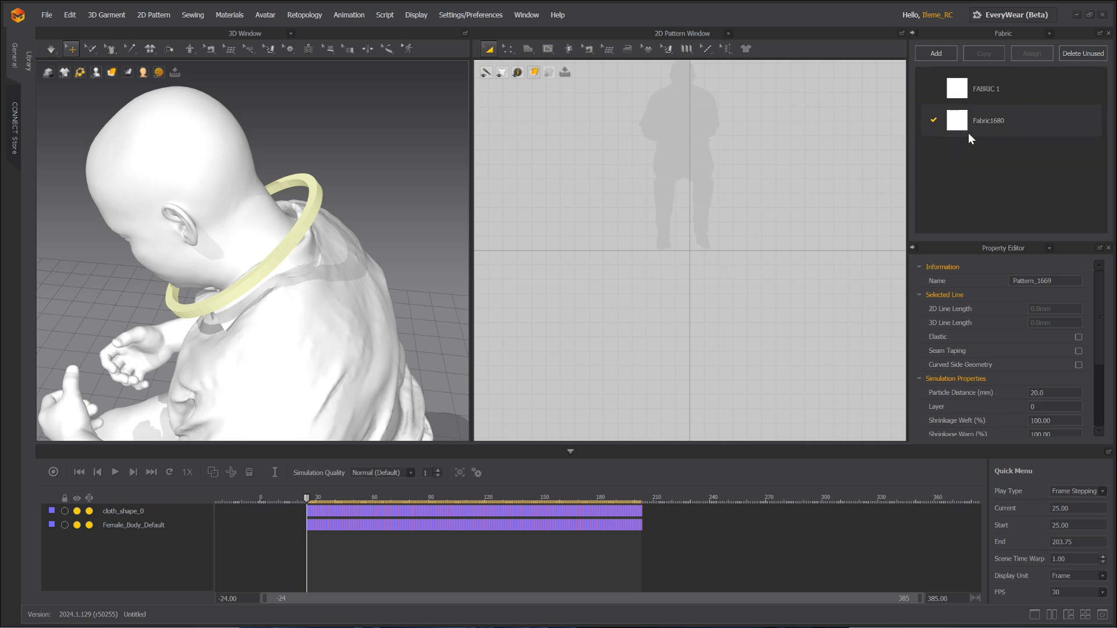
Inspect Fabric1680's Physical Property settings in the Property Editor.
left_click(987, 123)
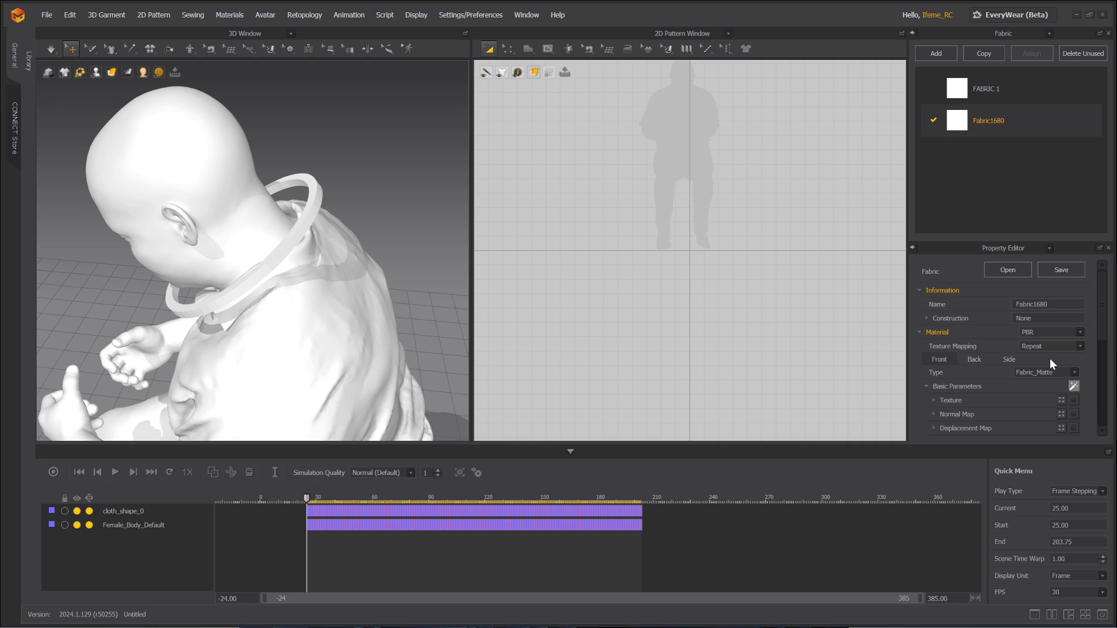
scroll(1044, 359, "down", 2)
scroll(1037, 361, "down", 5)
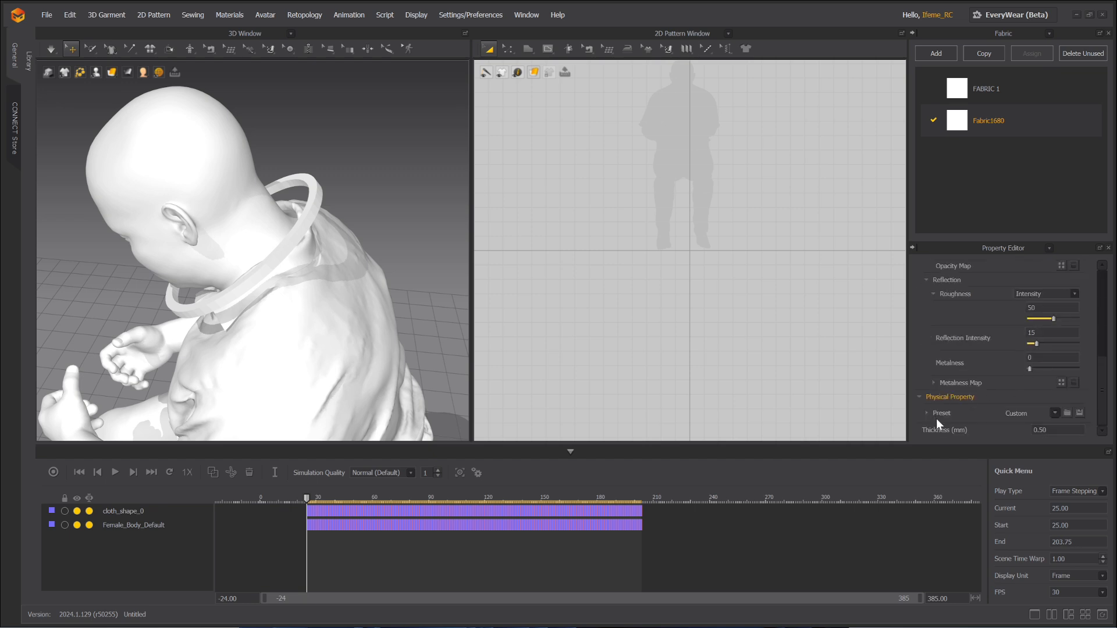
left_click(920, 398)
left_click(920, 418)
scroll(962, 403, "down", 1)
scroll(987, 372, "down", 8)
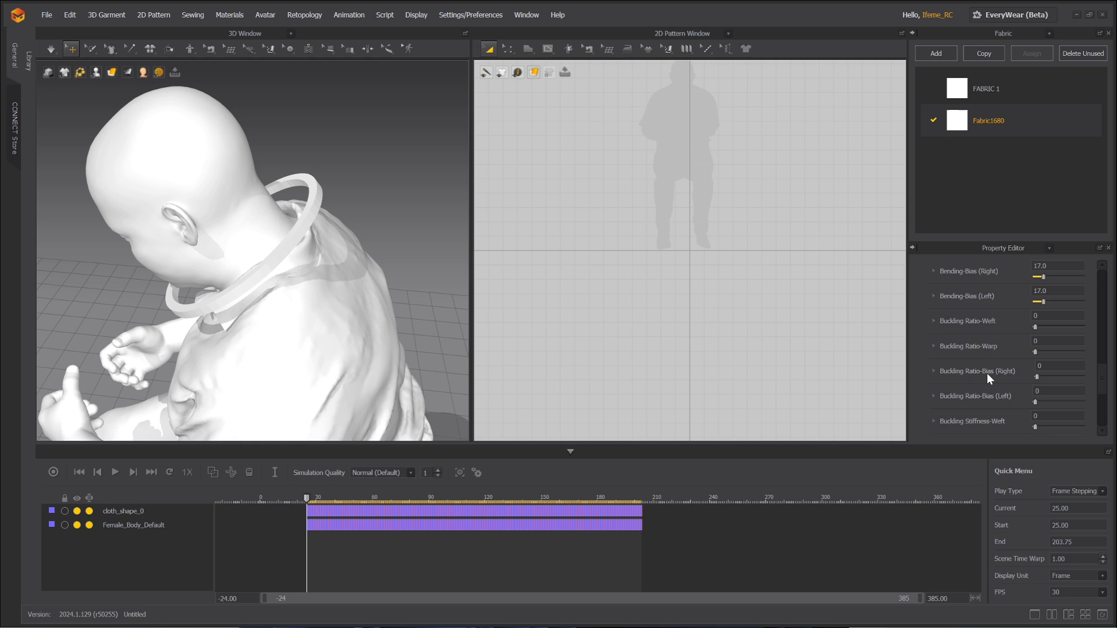
Select the neck ring, expand its Mesh settings and enable Solidify.
left_click(313, 226)
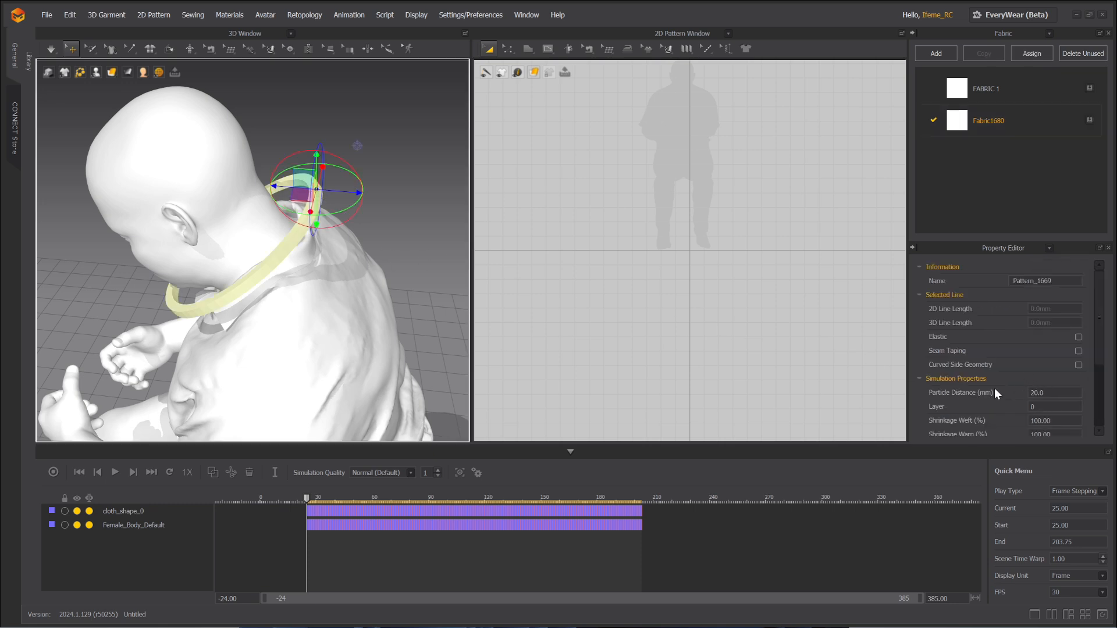
scroll(993, 388, "down", 5)
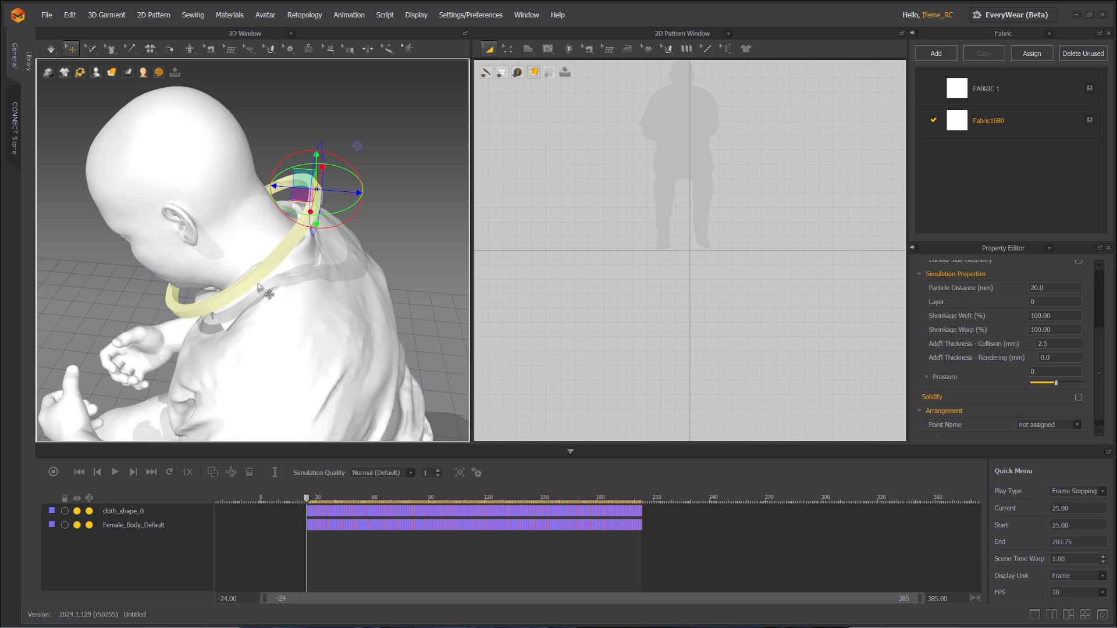
right_click_drag(413, 248, 426, 235)
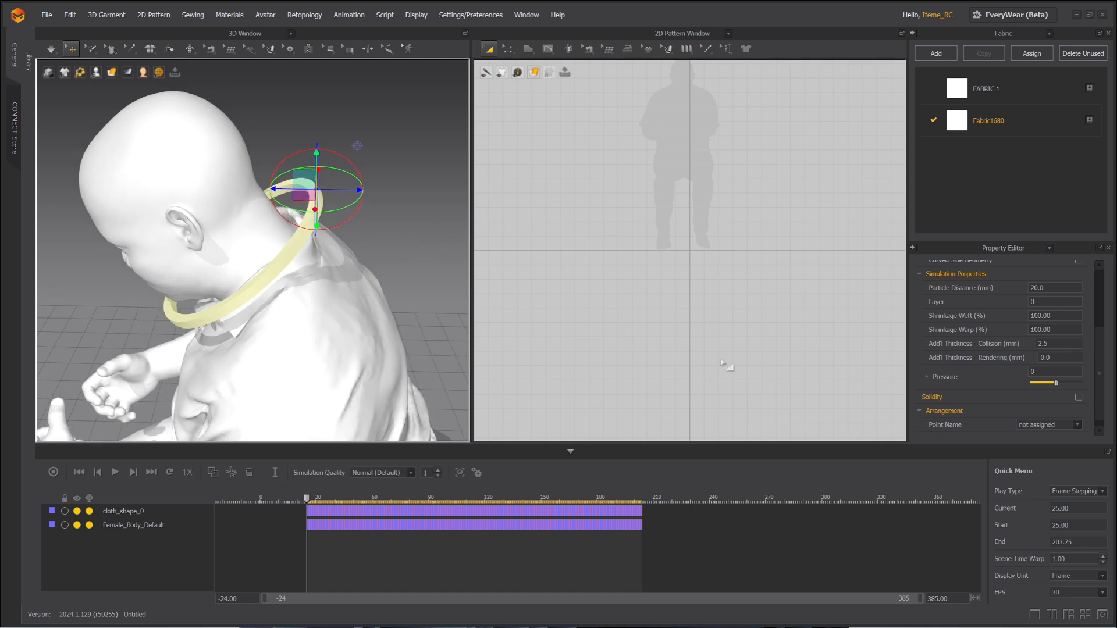
scroll(968, 396, "down", 1)
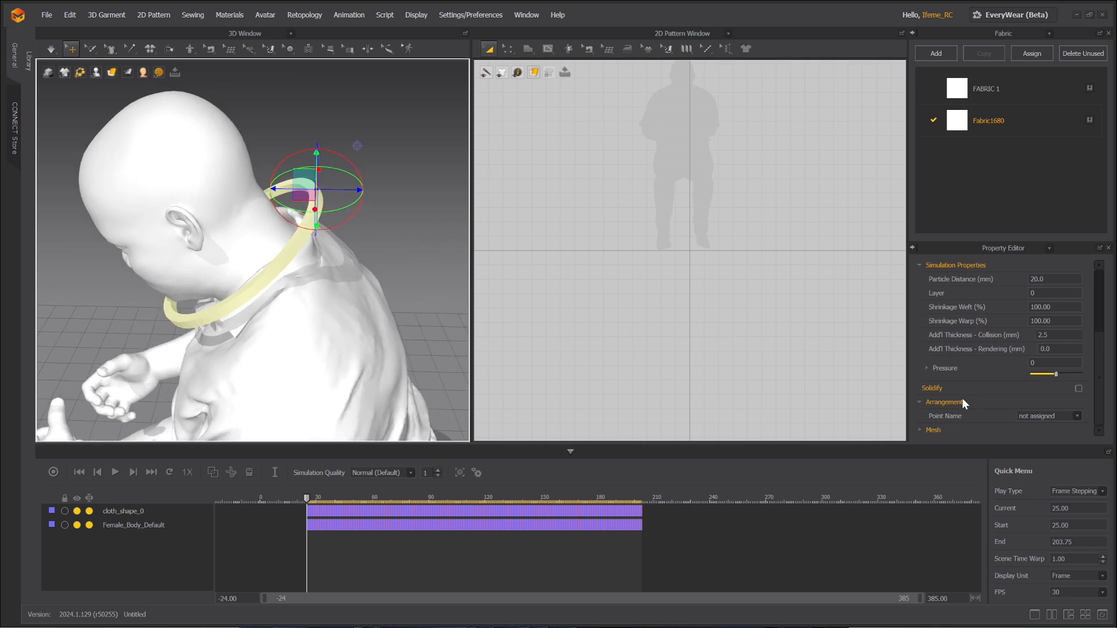
left_click(923, 437)
scroll(961, 404, "down", 3)
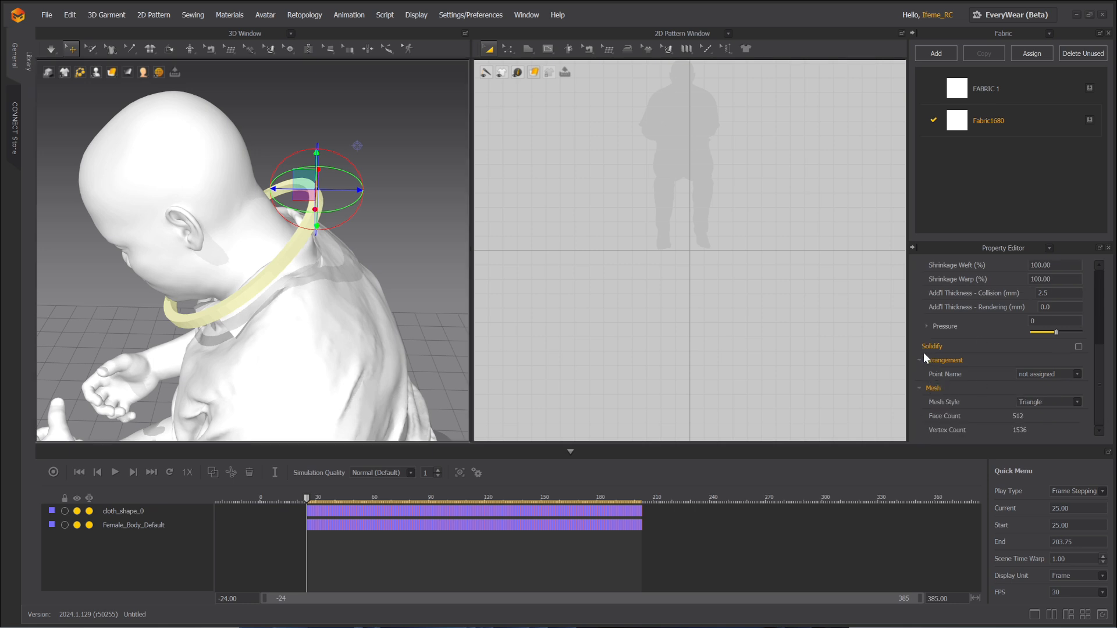
left_click(1078, 346)
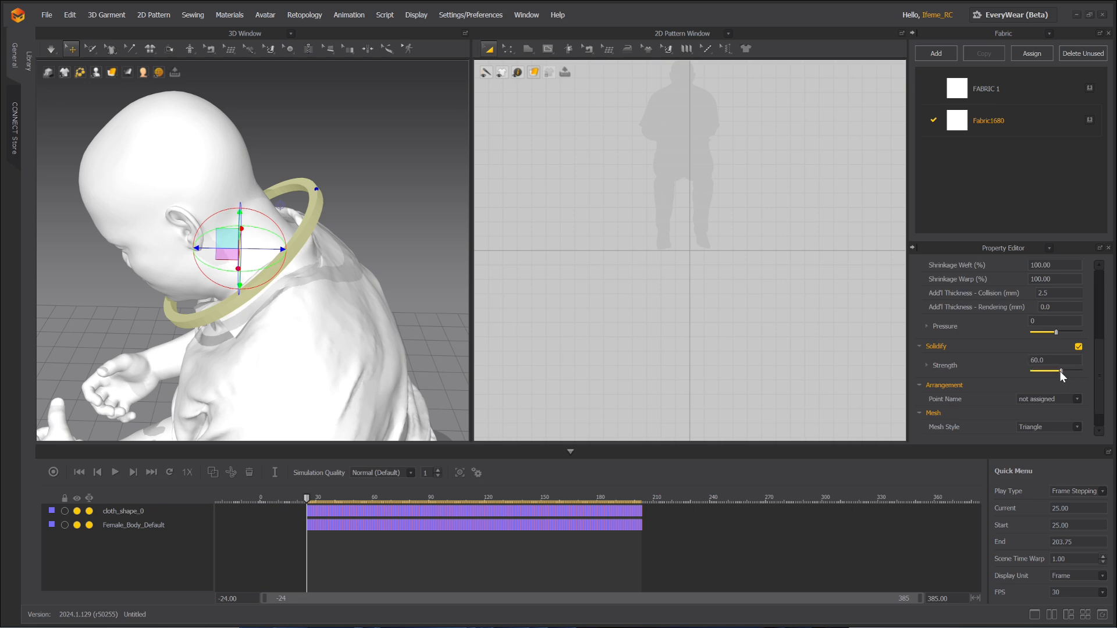
Simulate the ring, try Solidify Strength 12, then undo back to 60 and simulate again.
key("space")
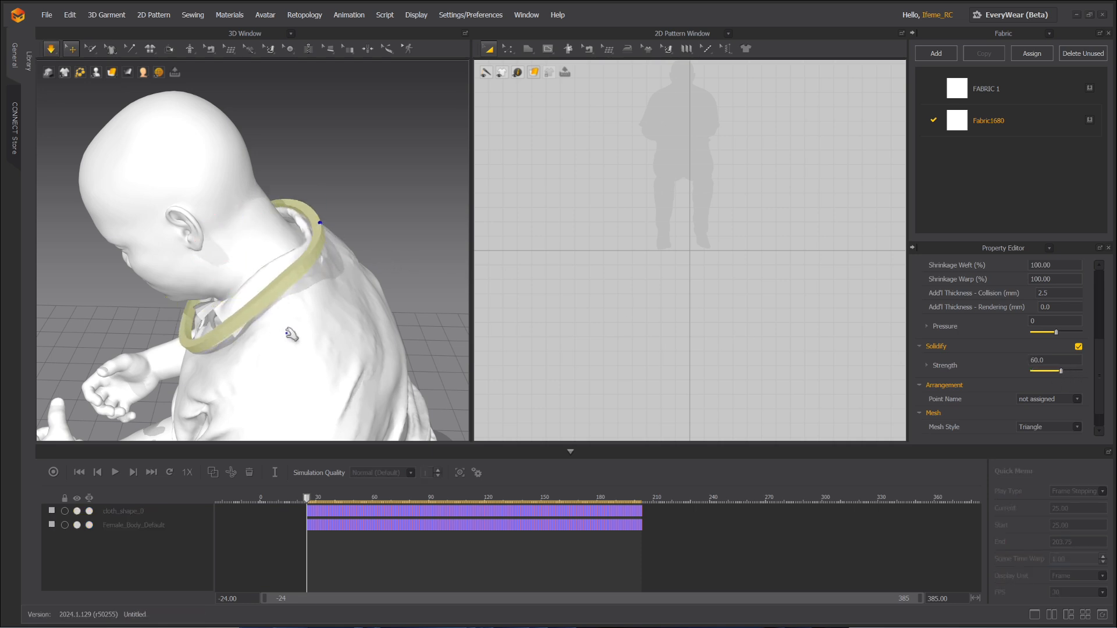
scroll(379, 249, "up", 2)
mouse_move(362, 293)
right_mouse_down()
mouse_move(441, 327)
mouse_move(314, 255)
mouse_move(378, 286)
right_mouse_up()
mouse_move(1060, 370)
left_mouse_down()
mouse_move(1038, 374)
mouse_move(1068, 373)
left_mouse_up()
key("space")
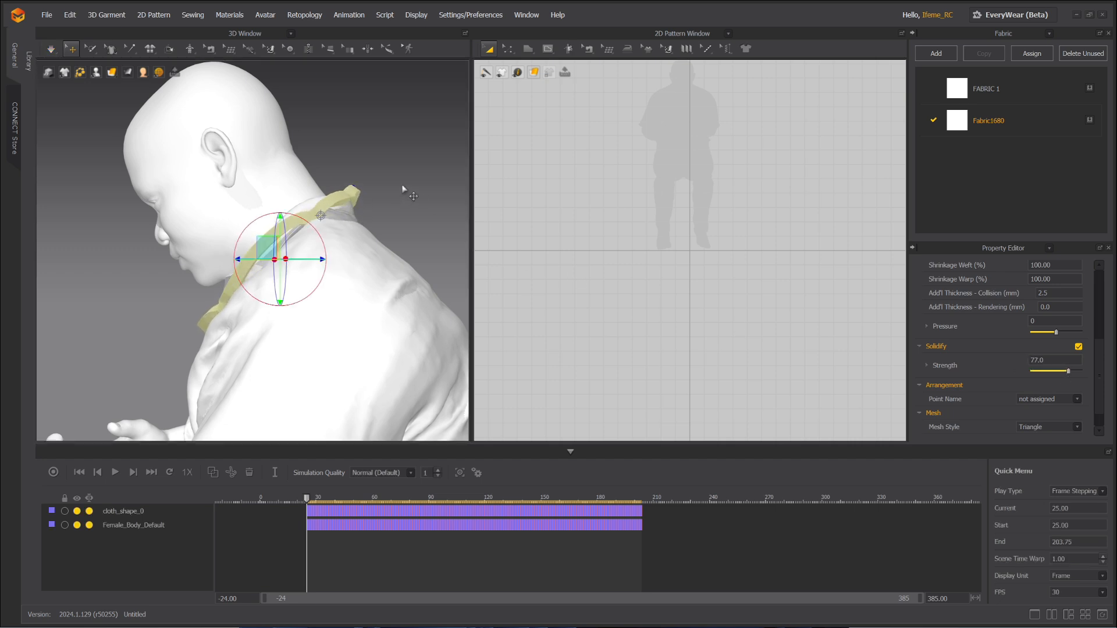
key("ctrl+z")
key("ctrl+z")
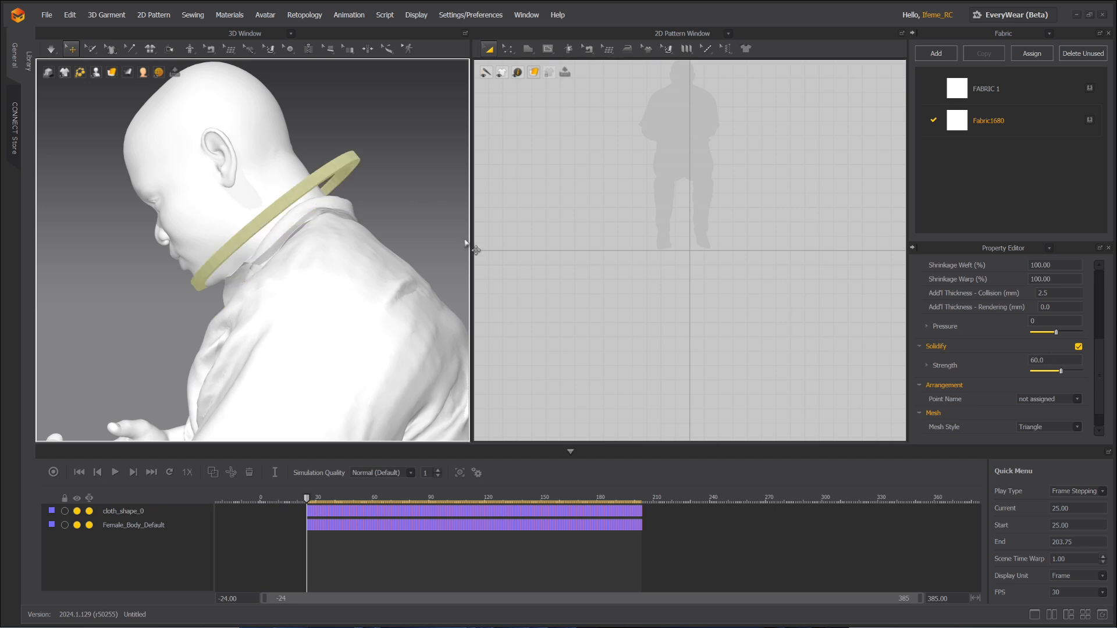
key("space")
right_click_drag(323, 259, 320, 290)
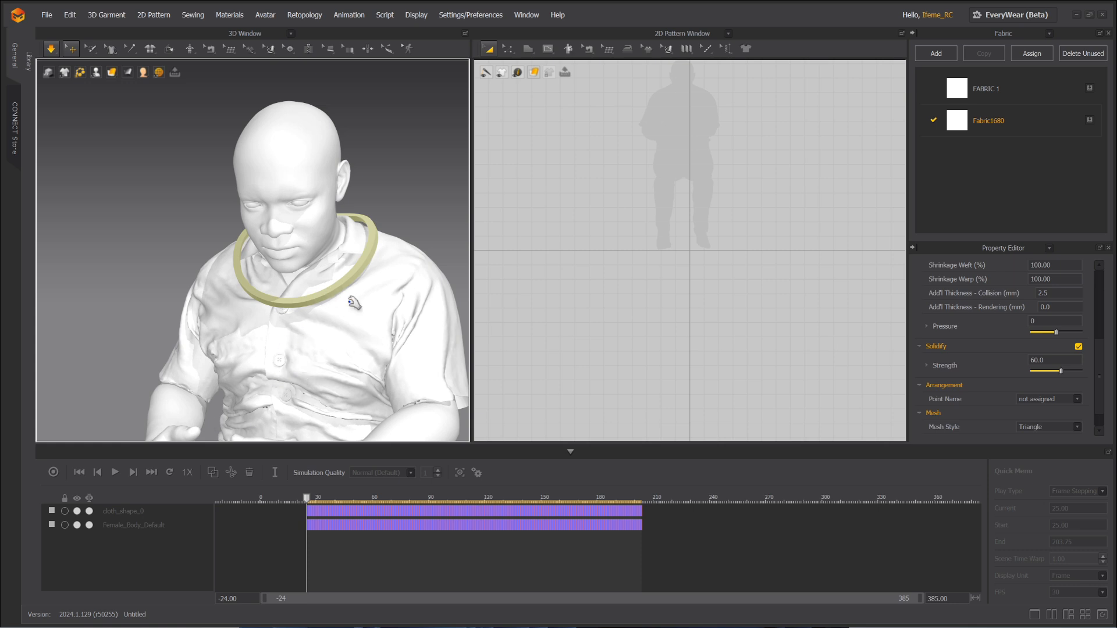
Stop recording to create the ring's Garment 1 track, then scrub back through the recording.
right_click_drag(357, 295, 307, 320)
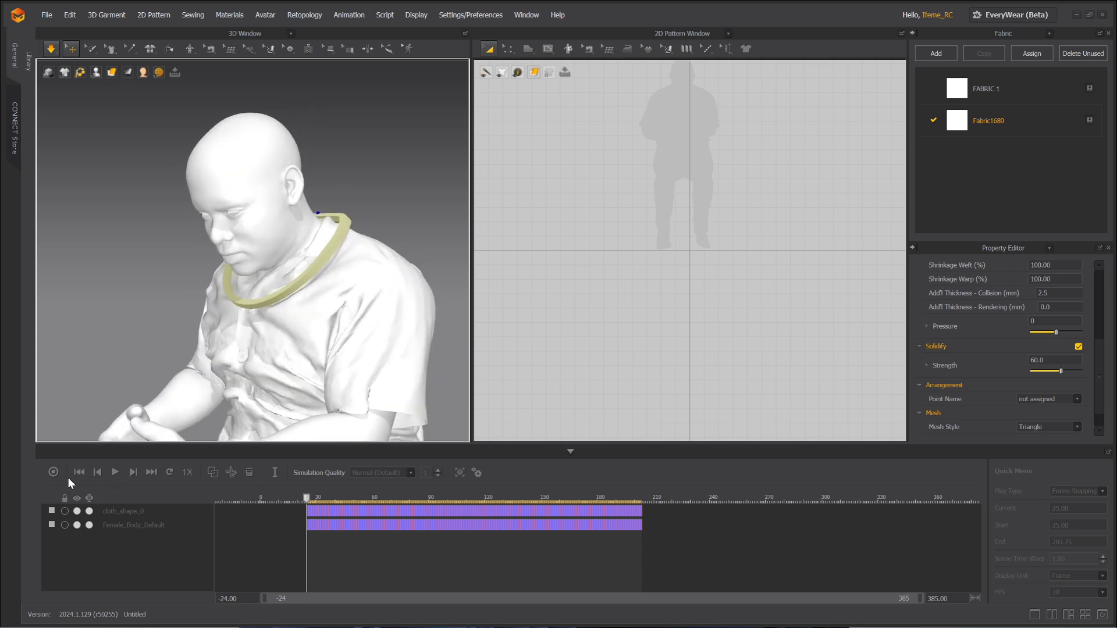
left_click(54, 472)
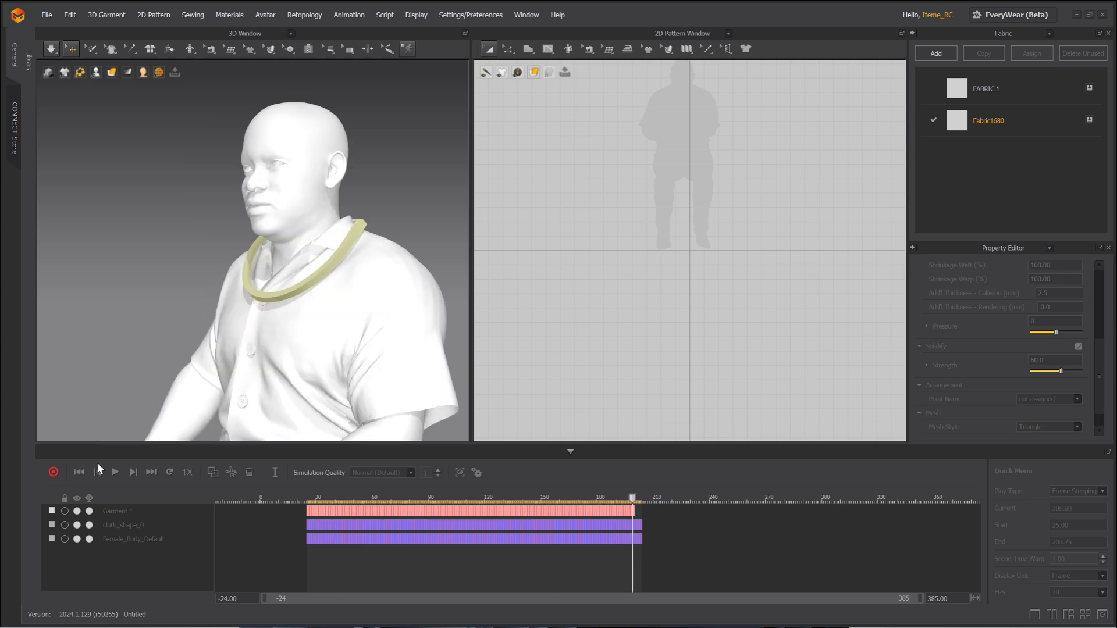
left_click_drag(642, 499, 390, 500)
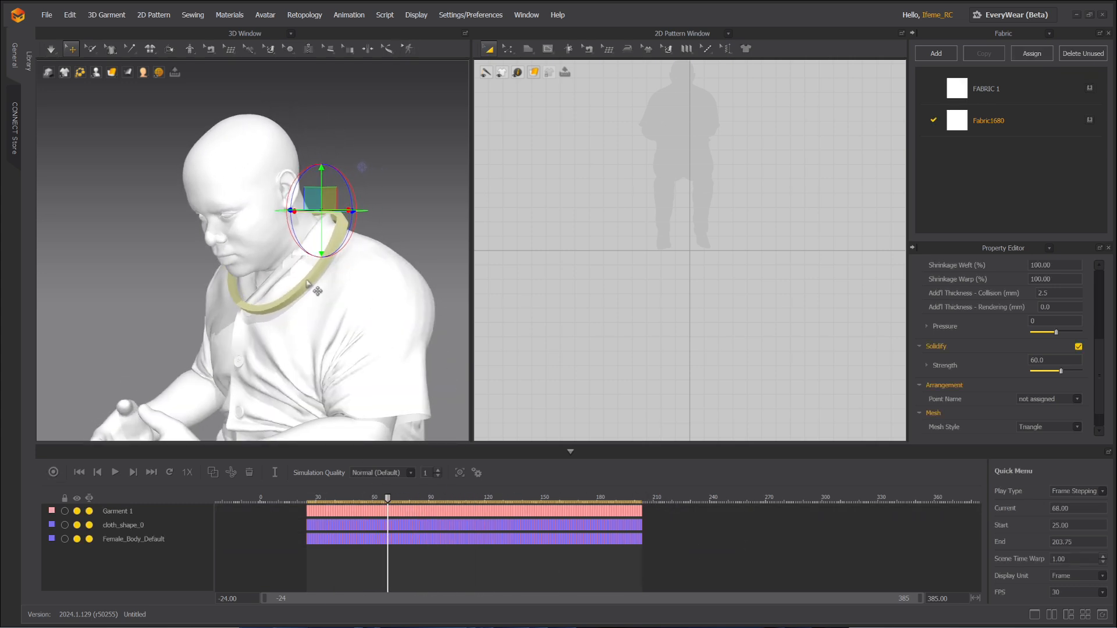
left_click(56, 16)
Export the neck ring as an Alembic file named nnn to the Desktop.
mouse_move(45, 16)
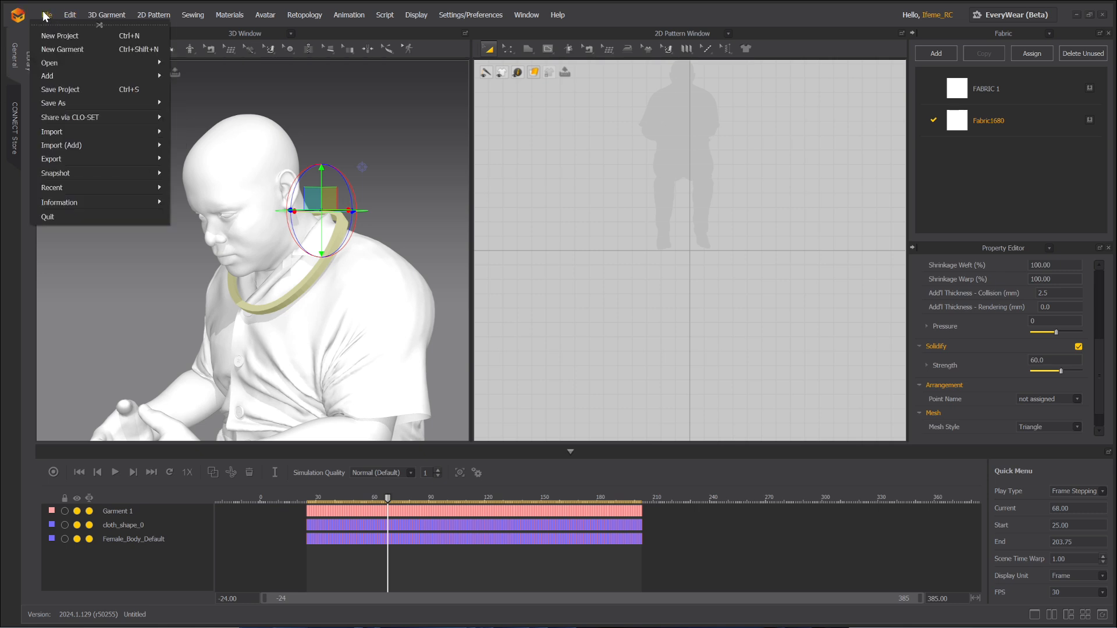
mouse_move(78, 157)
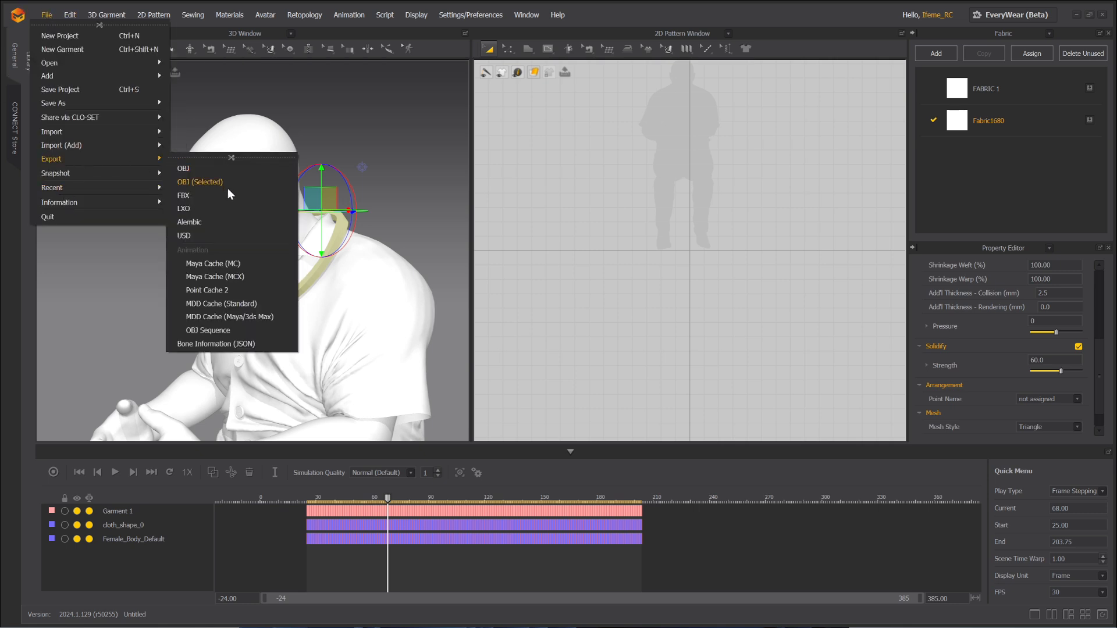
left_click(225, 225)
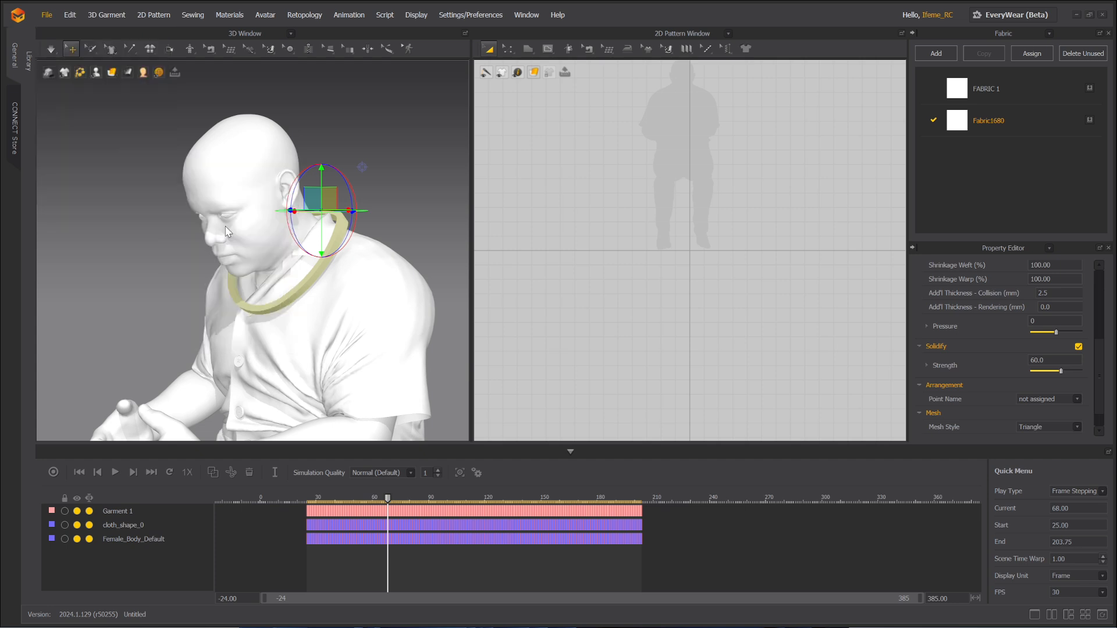
left_click(59, 125)
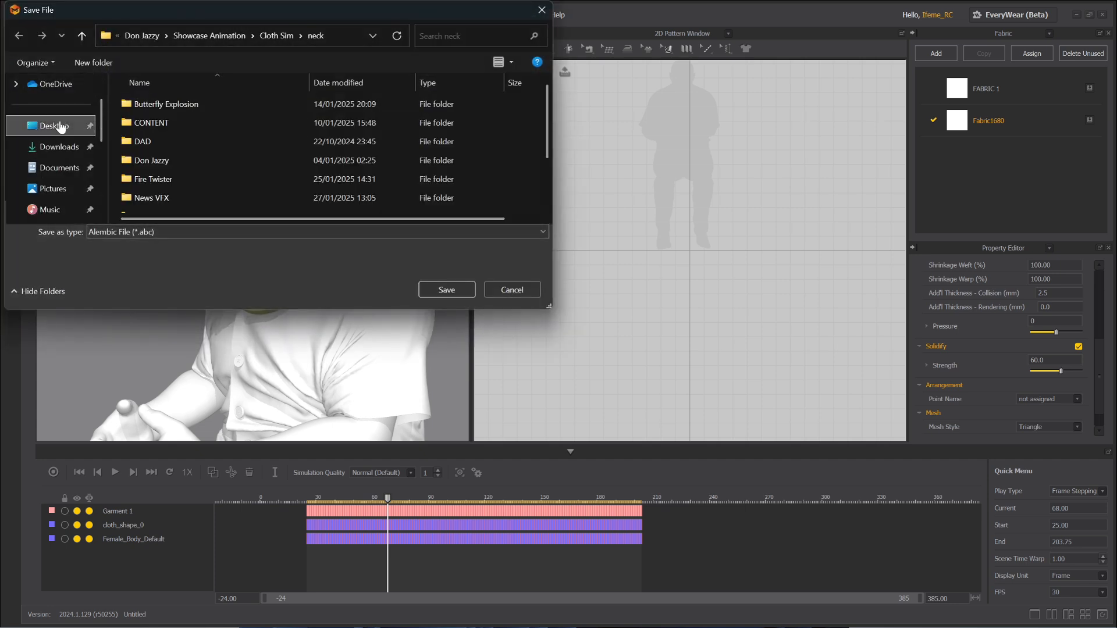
scroll(282, 212, "down", 1)
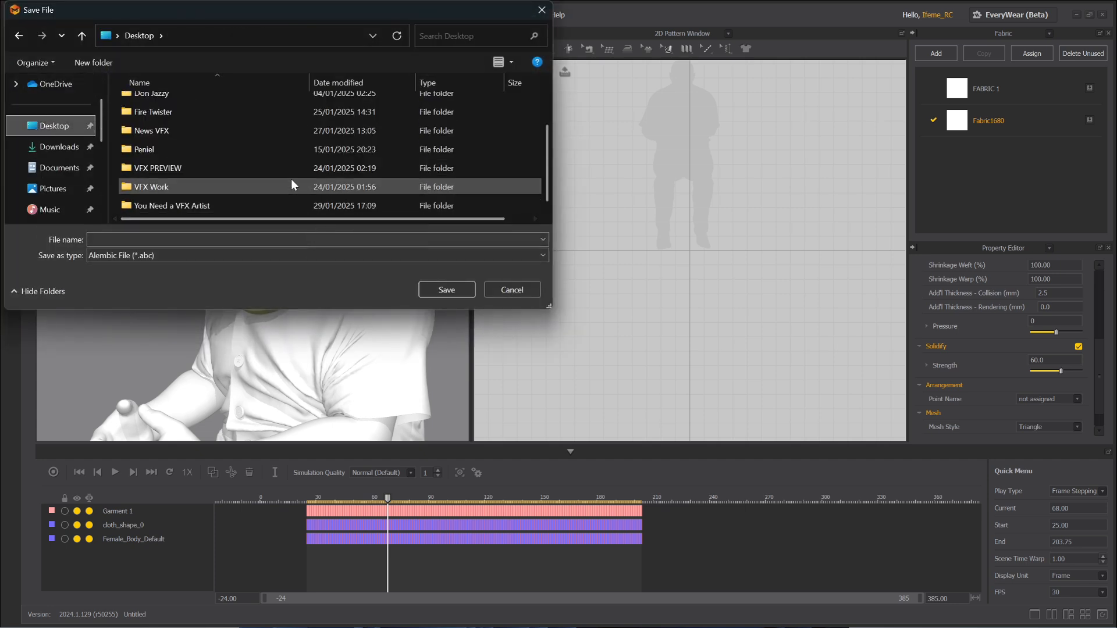
scroll(291, 179, "up", 1)
left_click(306, 238)
type("nnn")
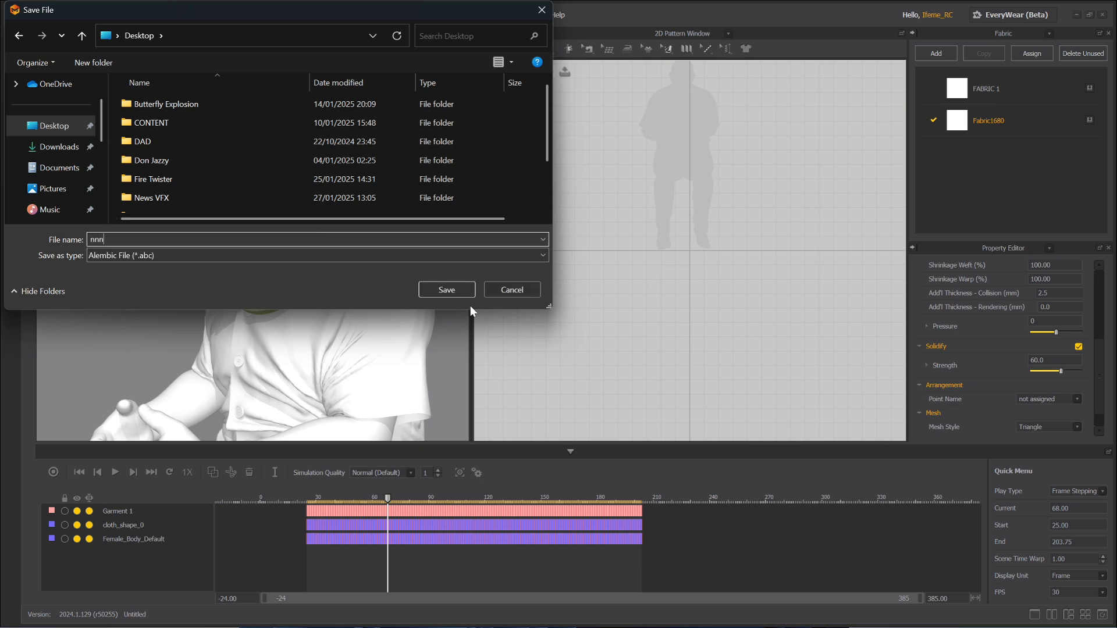
left_click(431, 289)
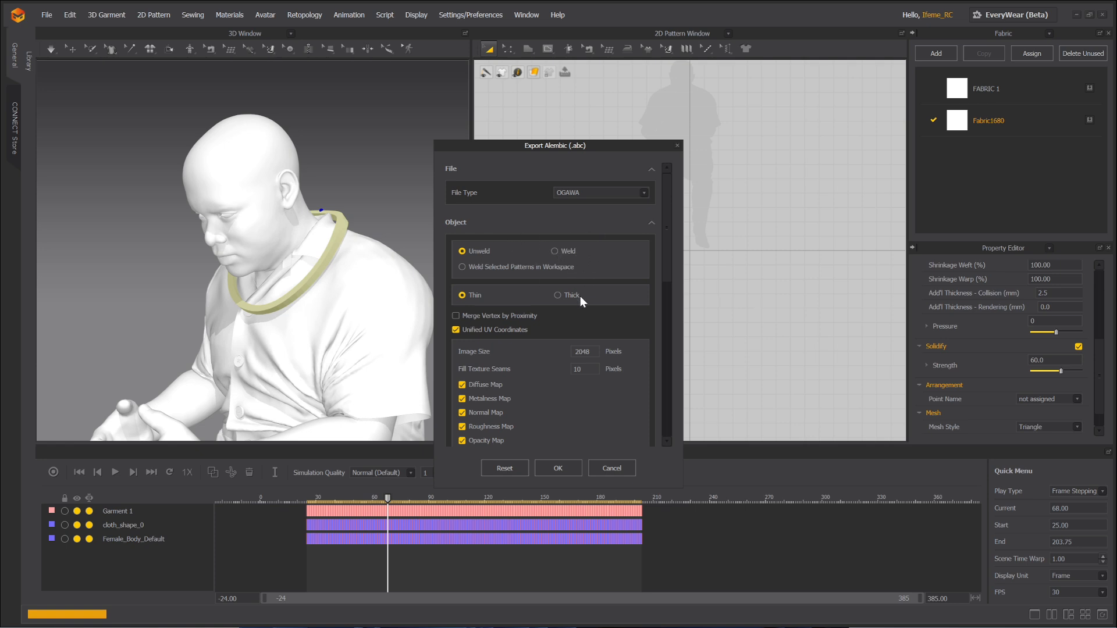
Choose Weld, turn off Unified UV Coordinates, and confirm the Alembic export.
left_click(555, 252)
scroll(545, 333, "down", 1)
left_click(456, 294)
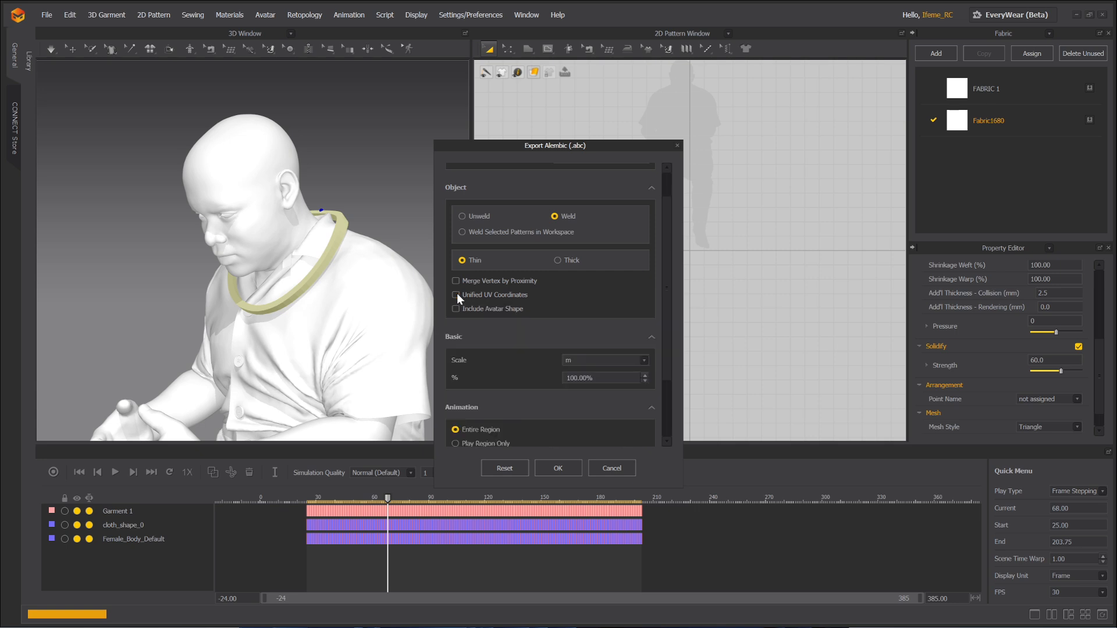
scroll(575, 329, "down", 2)
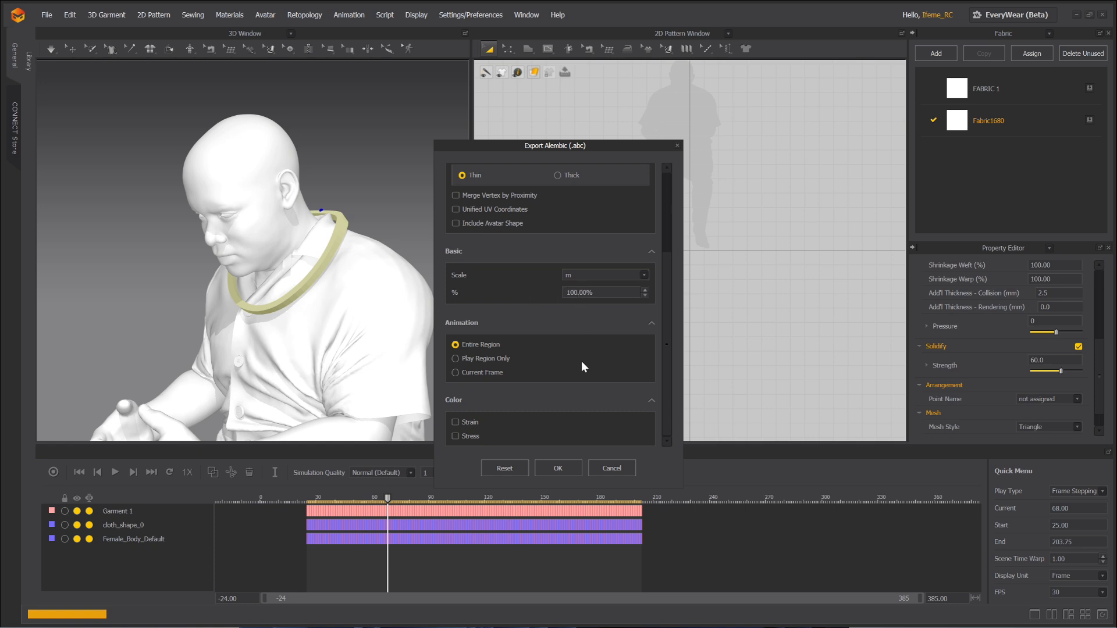
left_click(557, 468)
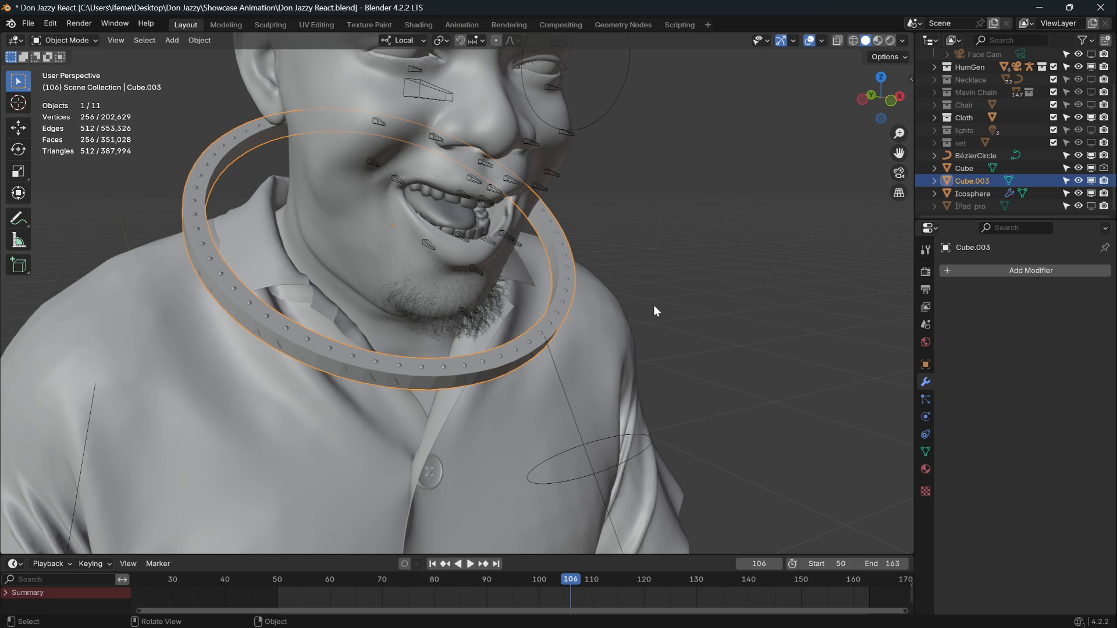
Hide the old Cube.003 ring and import the nnn.abc Alembic file from the home folder.
key("h")
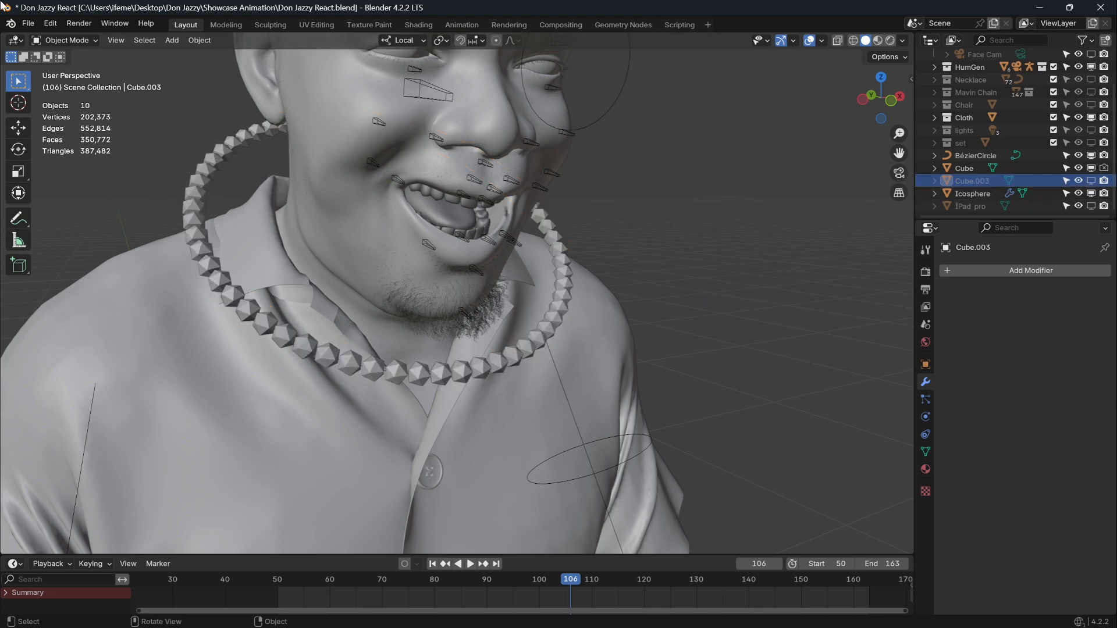
left_click(28, 23)
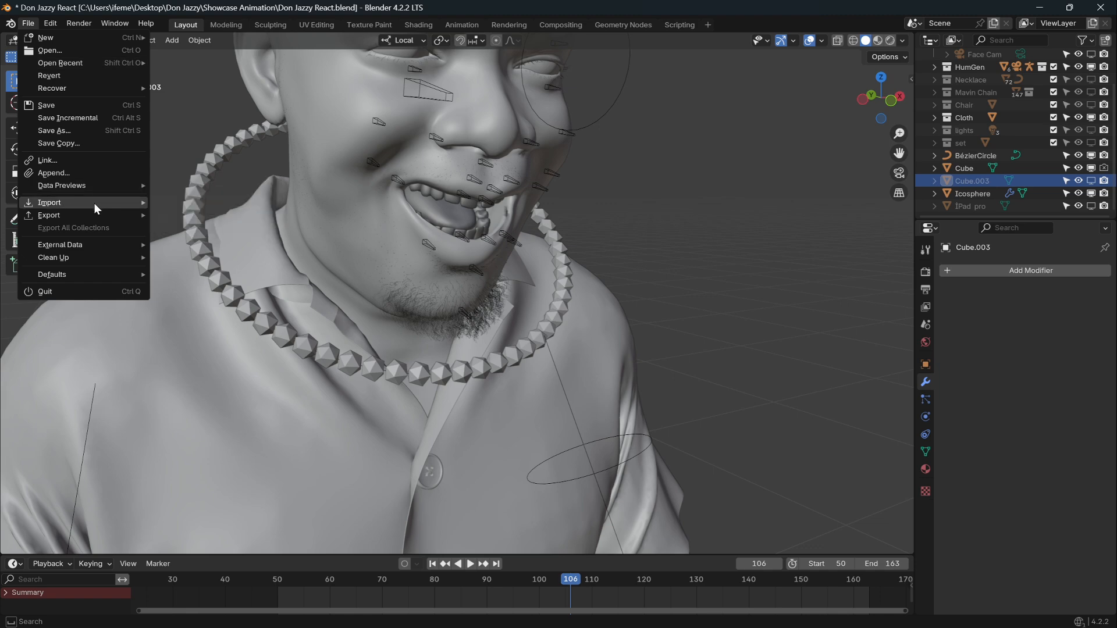
mouse_move(96, 203)
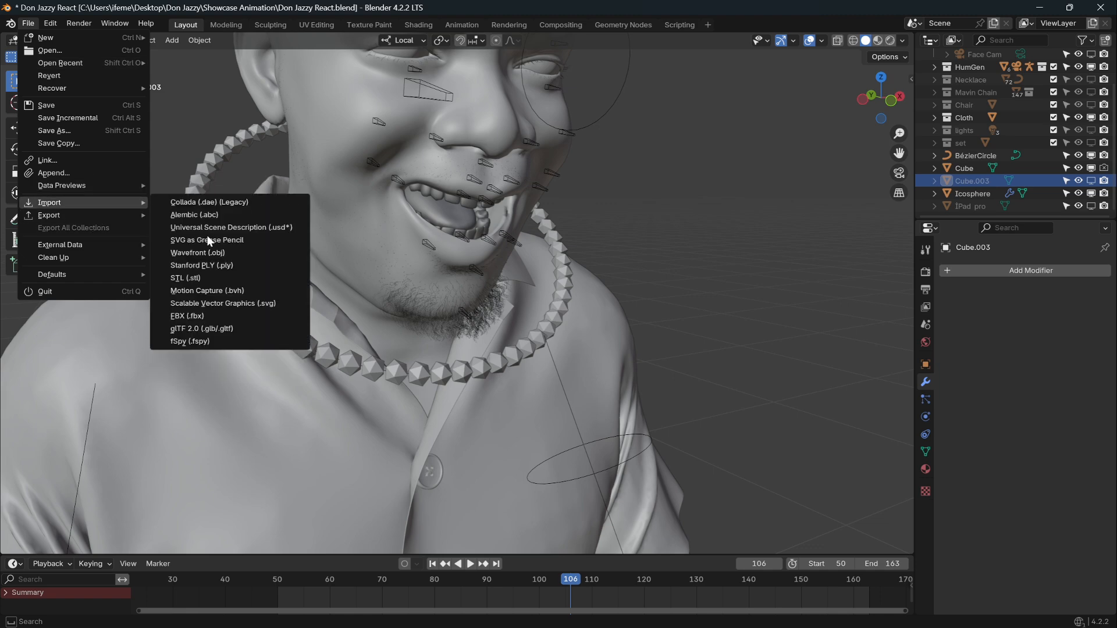
left_click(215, 213)
left_click(275, 219)
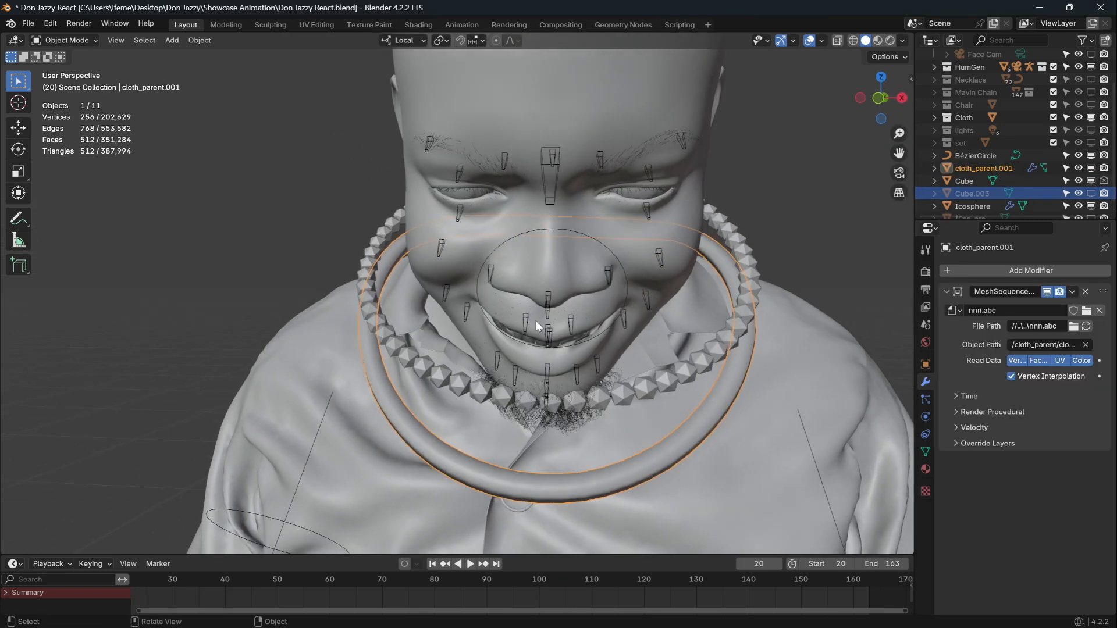
Inspect the imported ring around the figure and scrub frames 20 to 36, returning to frame 20.
middle_click_drag(558, 325, 594, 343)
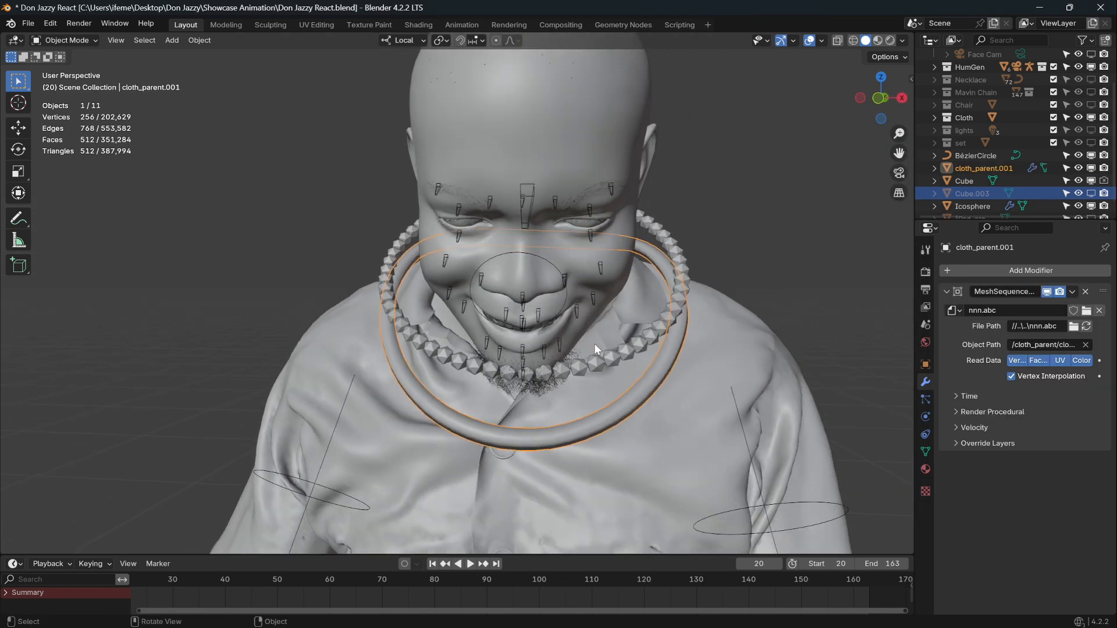
scroll(595, 343, "down", 3)
left_click(766, 280)
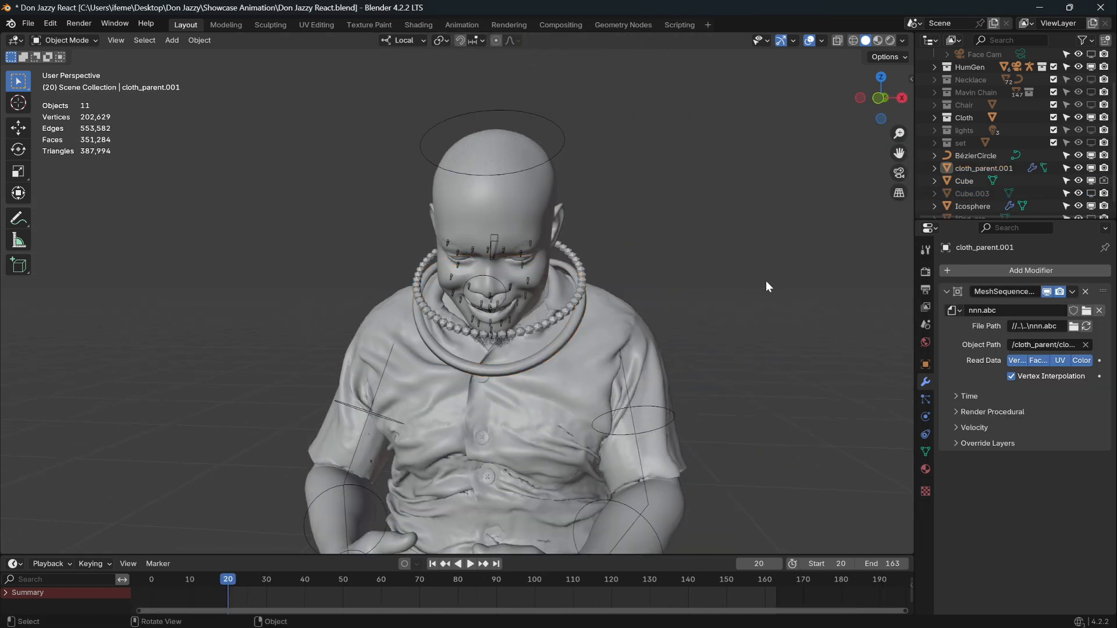
middle_click_drag(766, 281, 637, 263)
left_click_drag(233, 583, 338, 582)
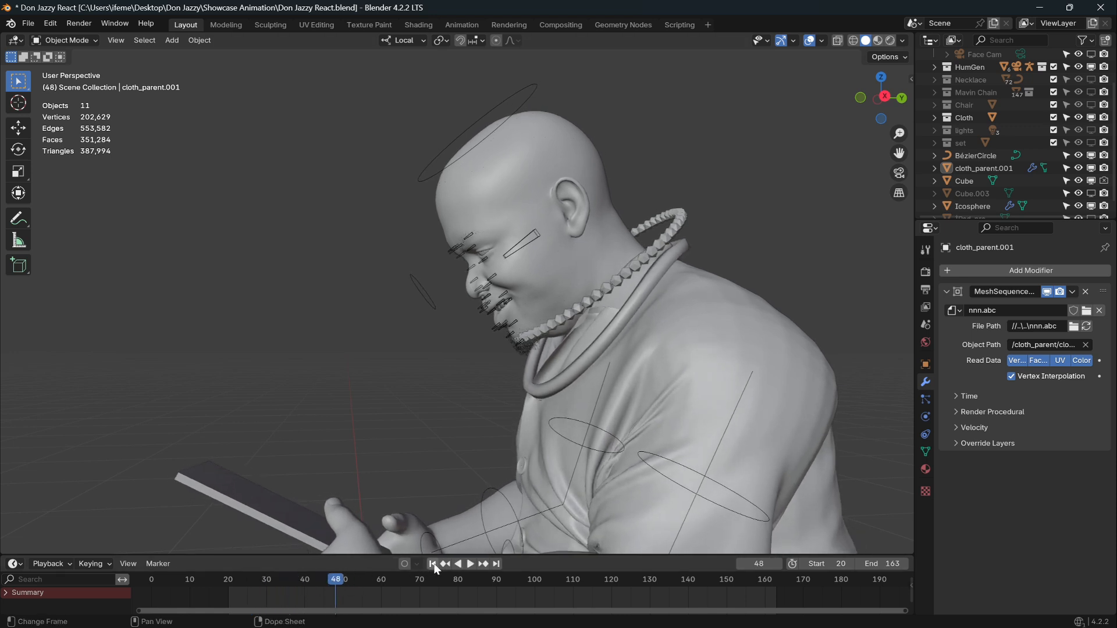
left_click(433, 564)
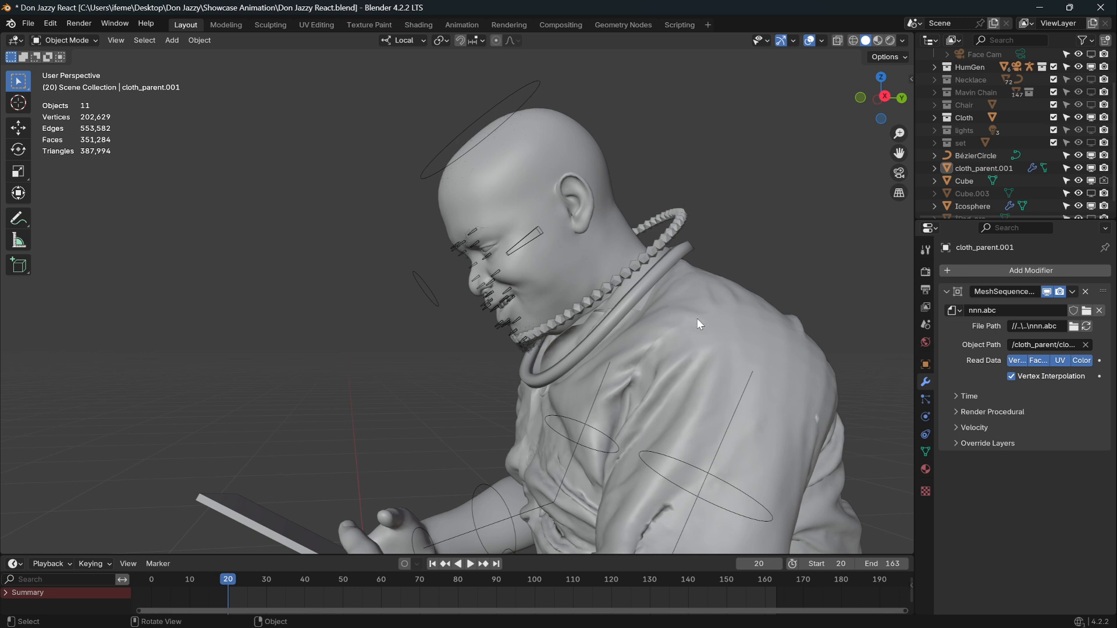
Select the shirt cloth_parent, view the head and necklace close-up, then return to Marvelous Designer.
middle_click_drag(697, 318, 739, 323)
left_click(693, 343)
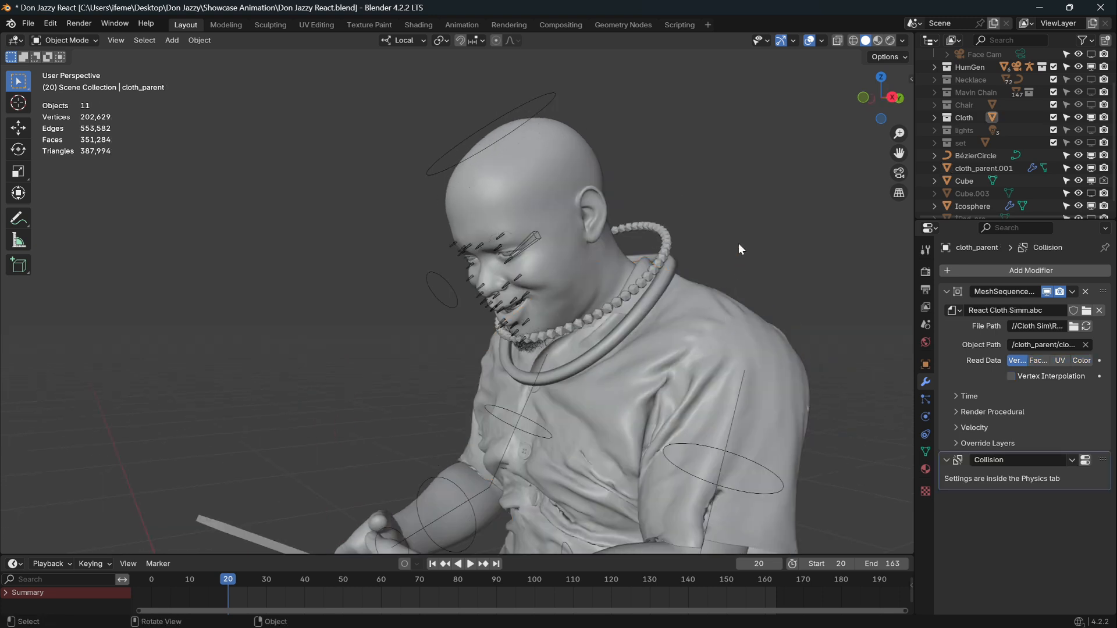
scroll(739, 243, "down", 1)
middle_click_drag(738, 243, 607, 258)
scroll(746, 260, "up", 4)
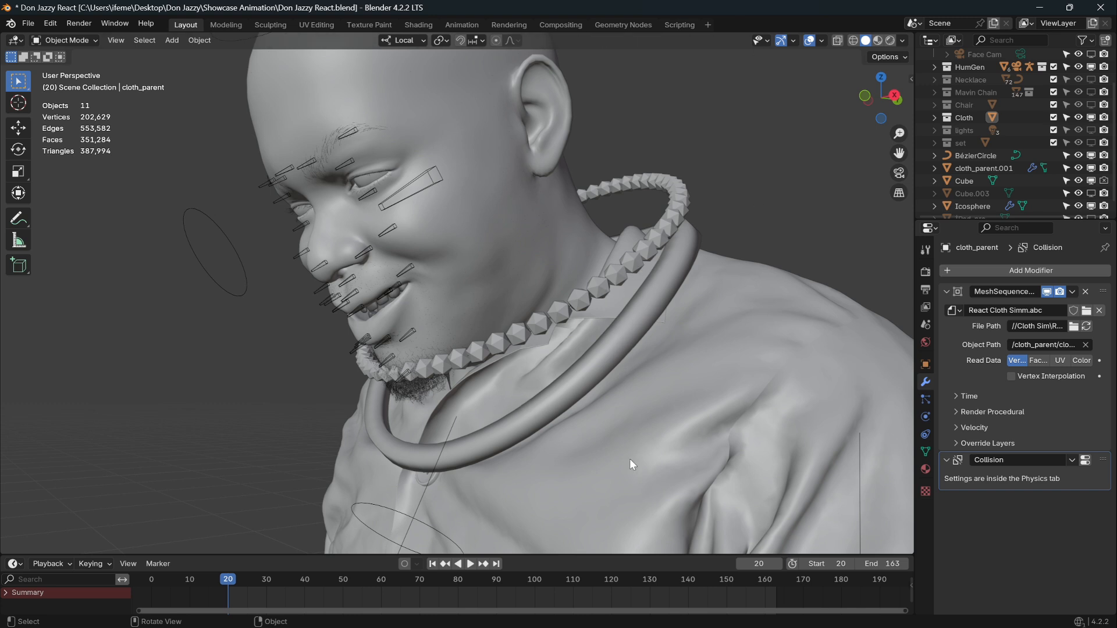
left_click(1041, 7)
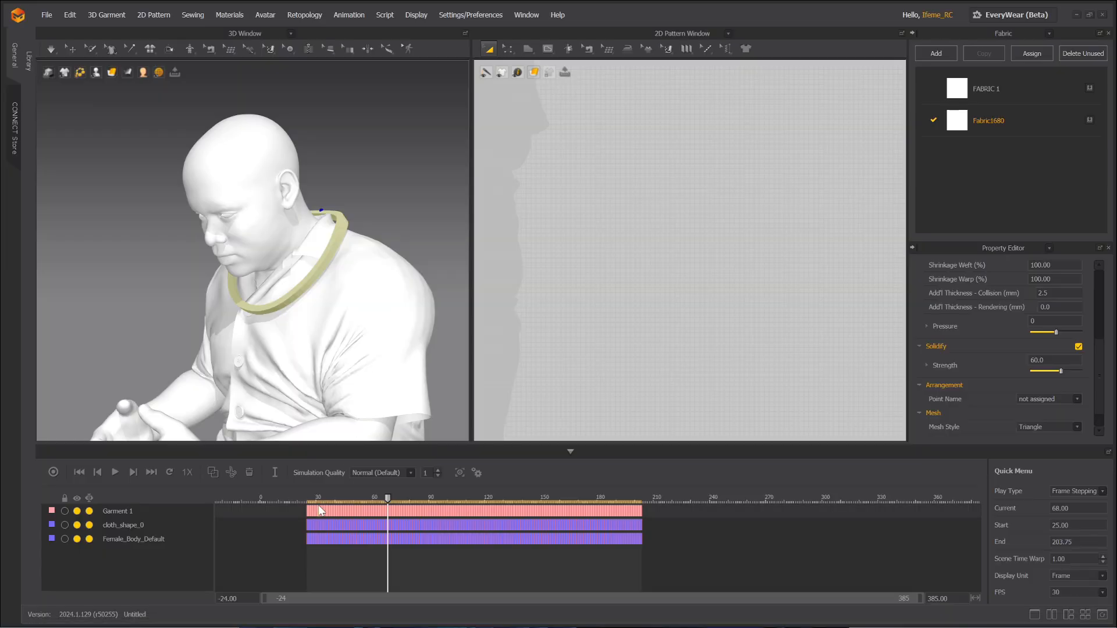
Rewind the animation to frame 25 and restore the ring to its earlier position.
left_click_drag(389, 497, 303, 519)
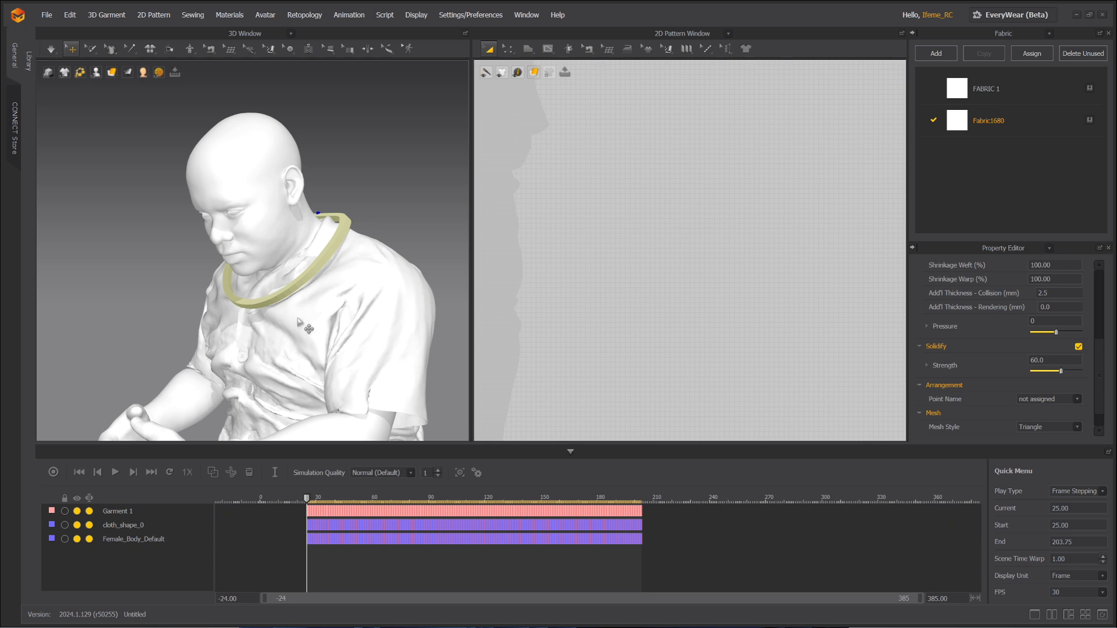
key("space")
key("ctrl+z")
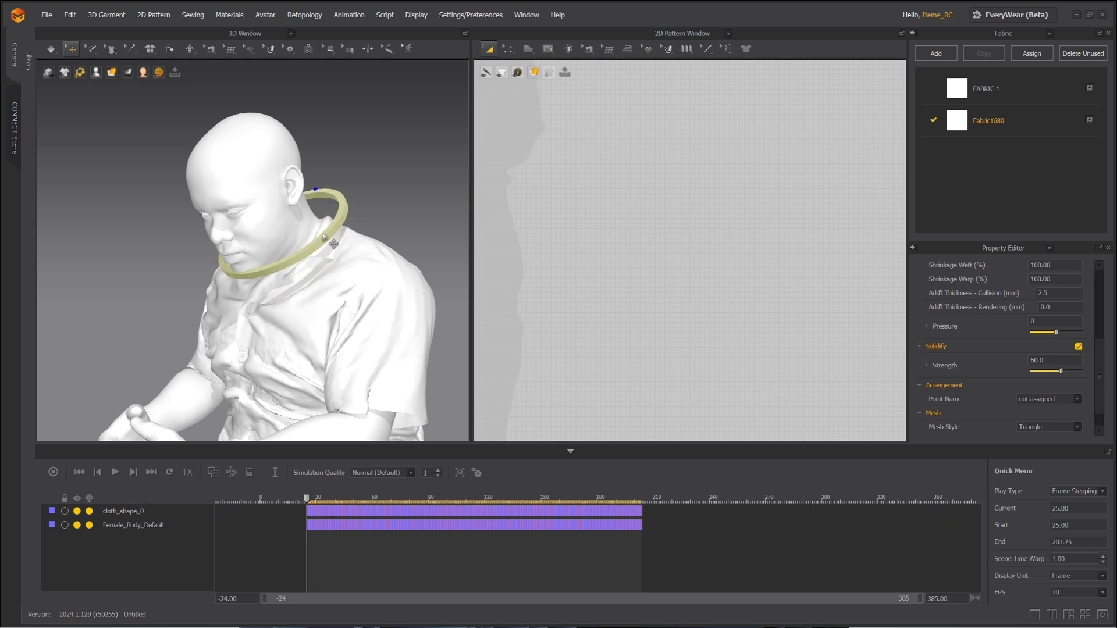
right_click_drag(316, 259, 301, 301)
middle_click_drag(301, 301, 241, 290)
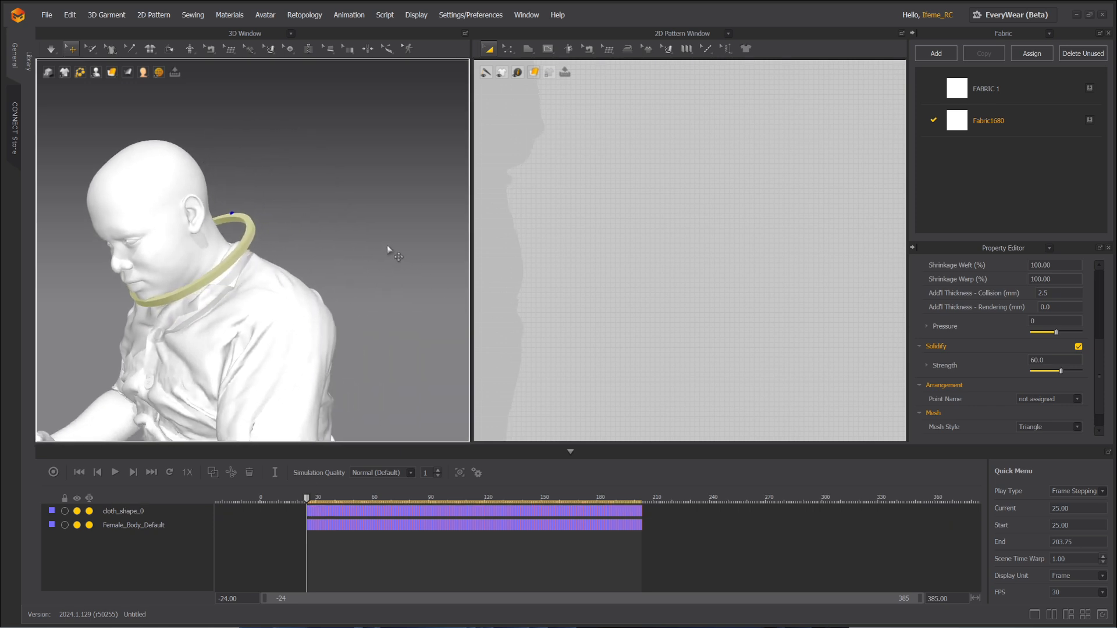
right_click_drag(398, 256, 446, 245)
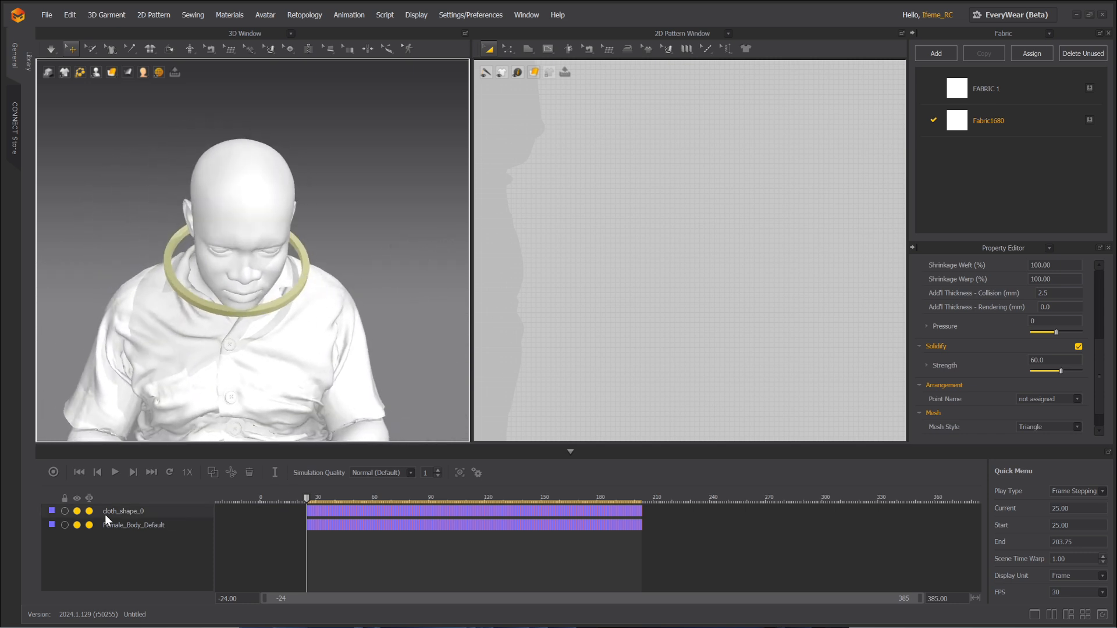
Record the collar simulation over the avatar animation, check it, and bring up File > Export.
left_click(53, 472)
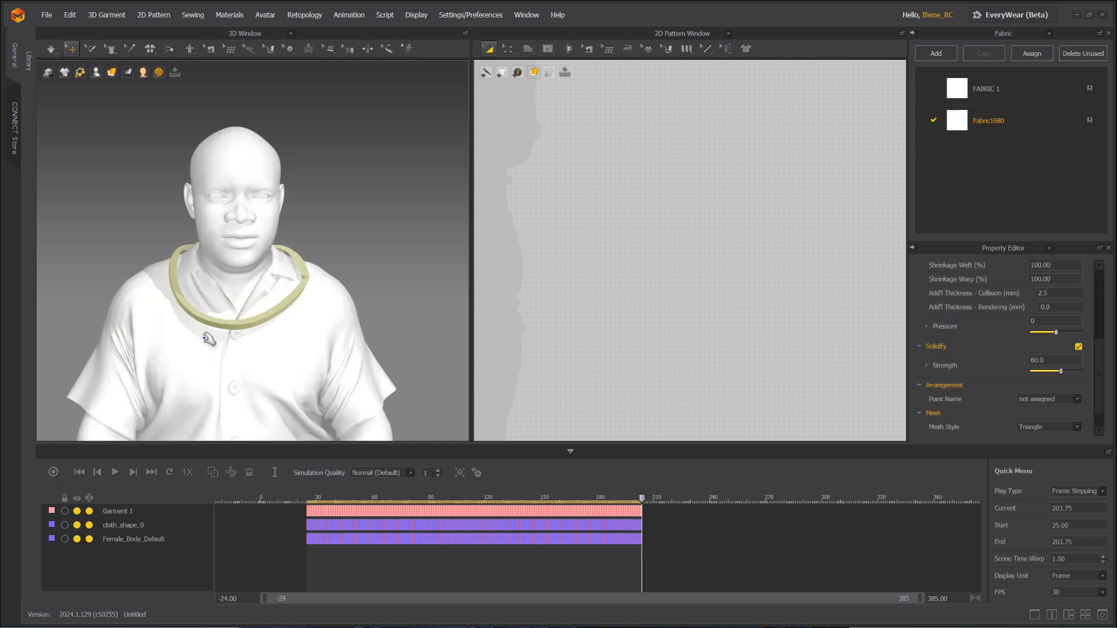
left_click(46, 15)
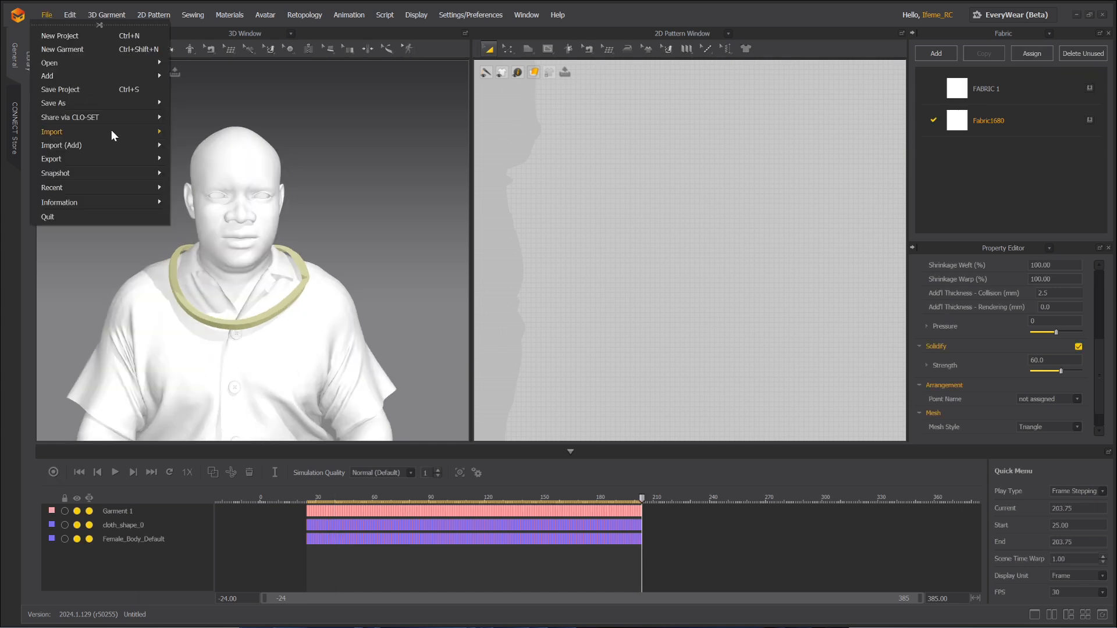
left_click(340, 186)
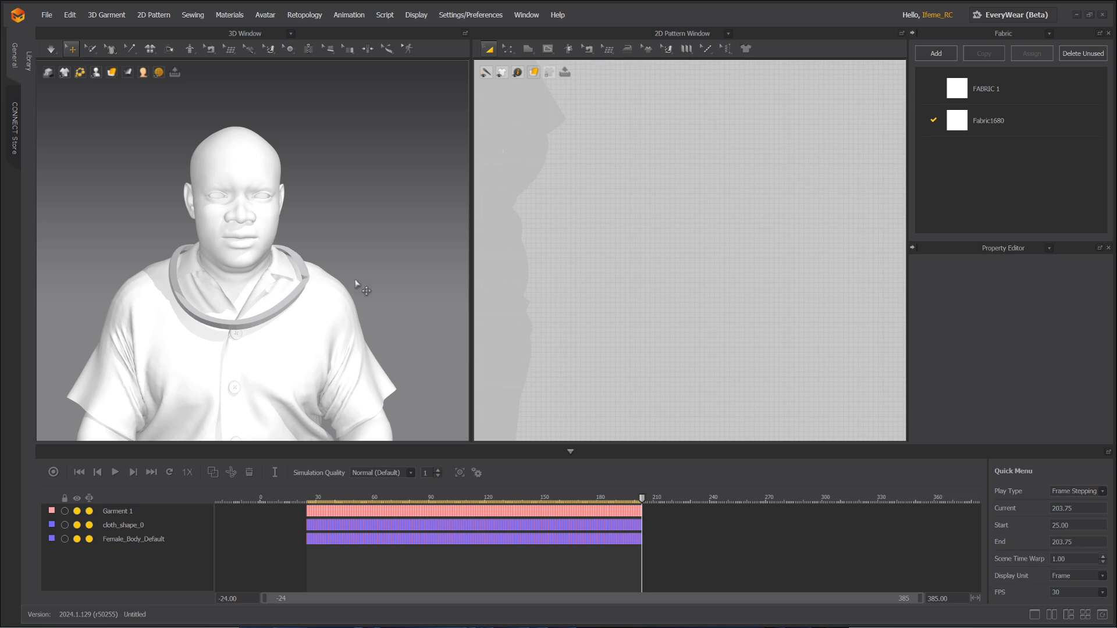
right_click_drag(380, 229, 364, 257)
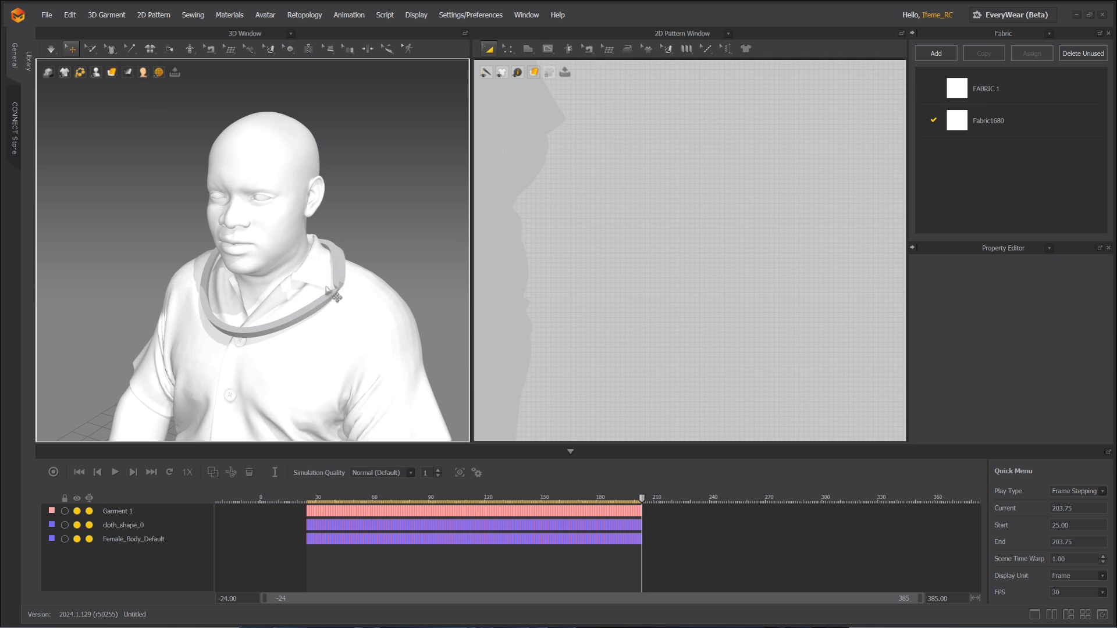
left_click(46, 17)
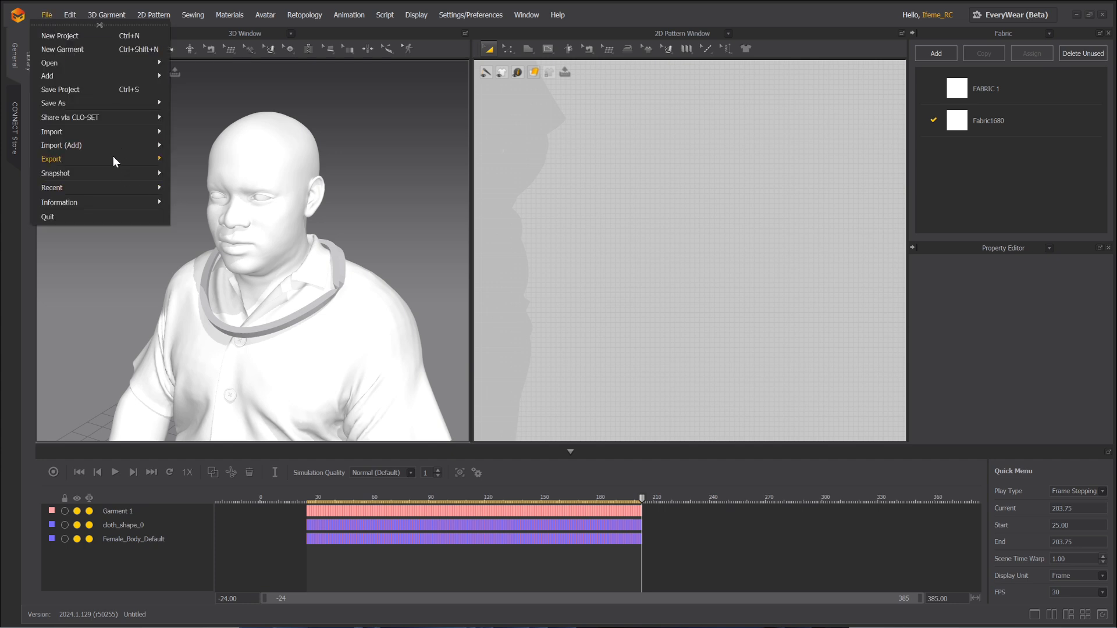
mouse_move(97, 158)
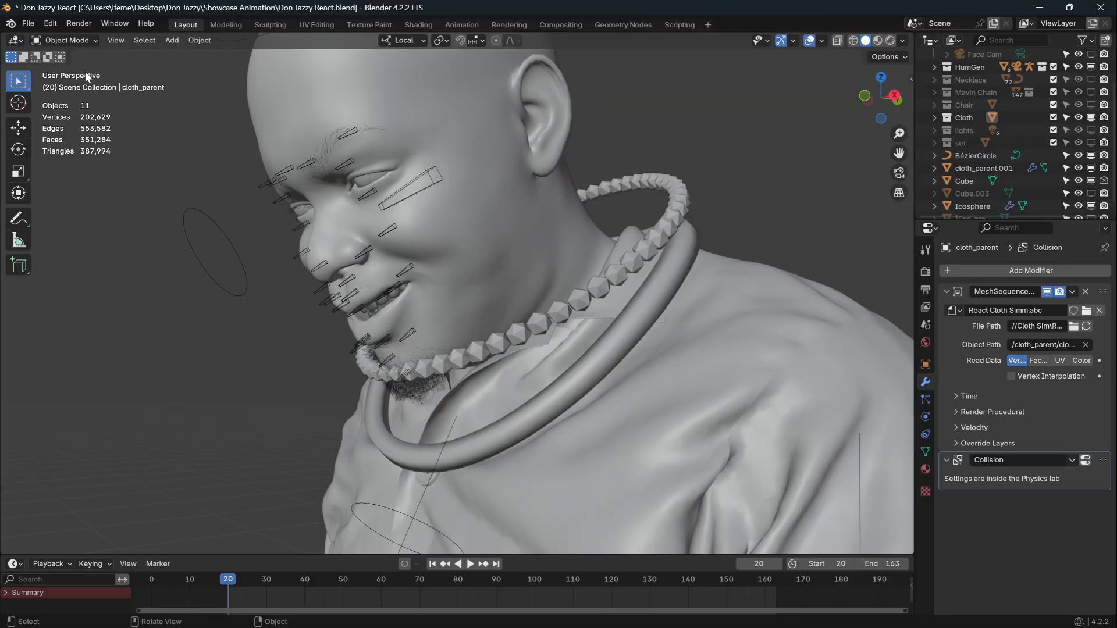
Import the collar ring as Alembic, then select it and the Icosphere bead chain.
left_click(28, 23)
mouse_move(83, 215)
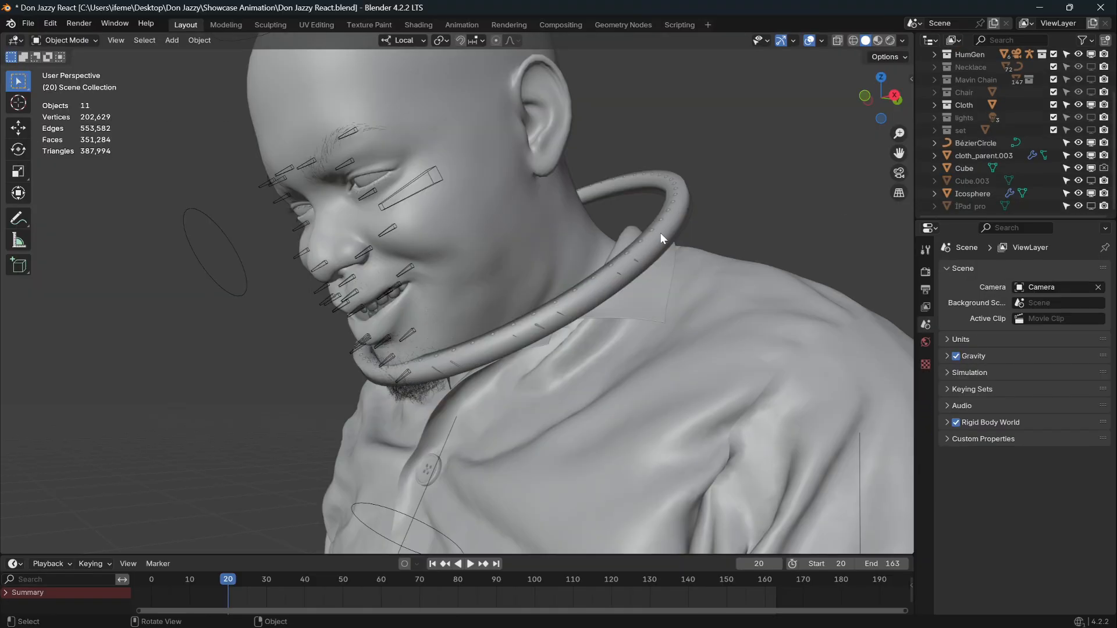
left_click(661, 233)
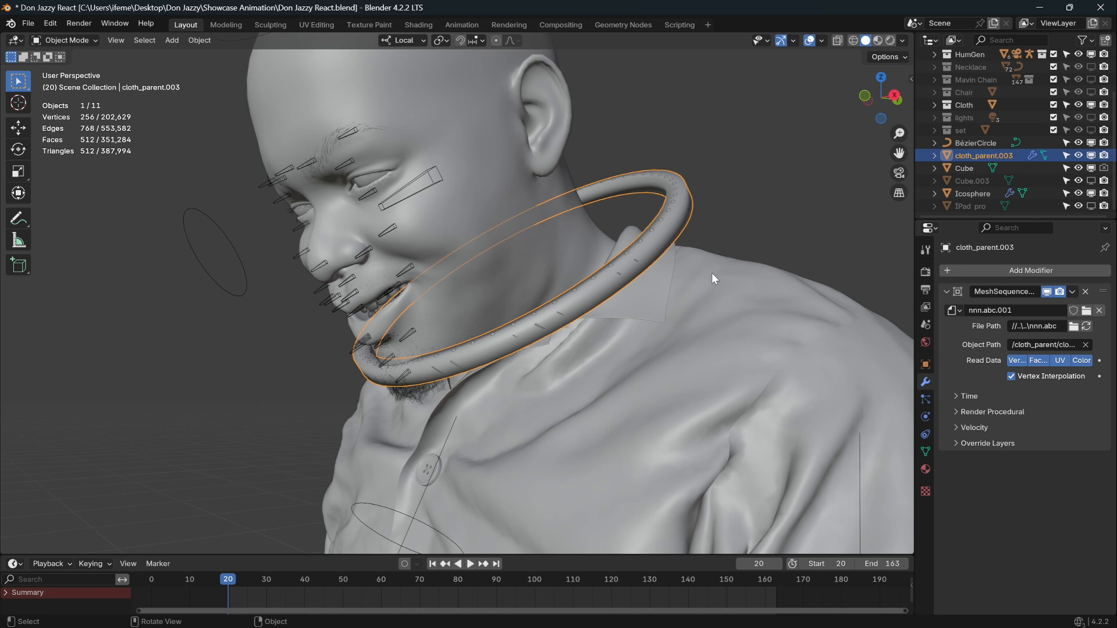
right_click(773, 270)
middle_click_drag(749, 284, 753, 302)
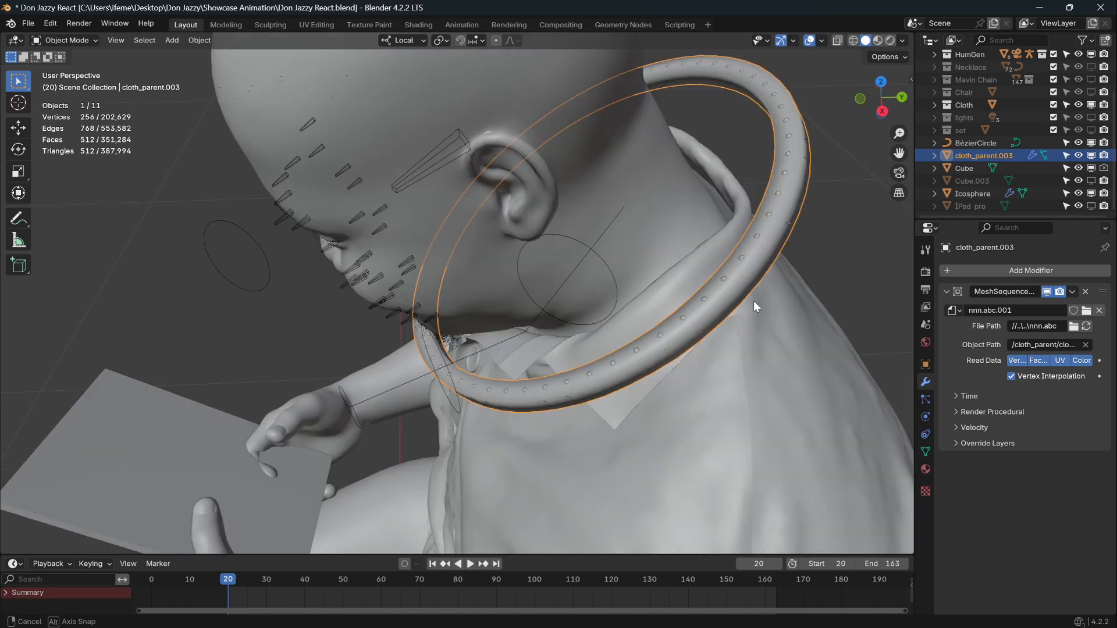
left_click(777, 190)
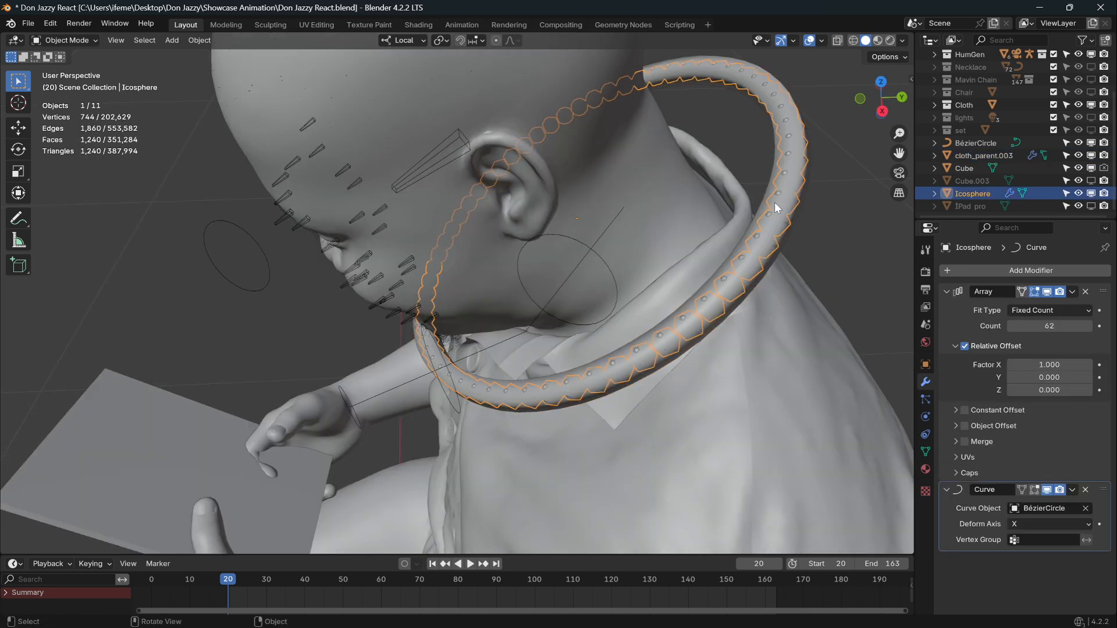
left_click(796, 205)
left_click(777, 190)
Play the animation to frame 62, then scrub back and stop at frame 20.
key("space")
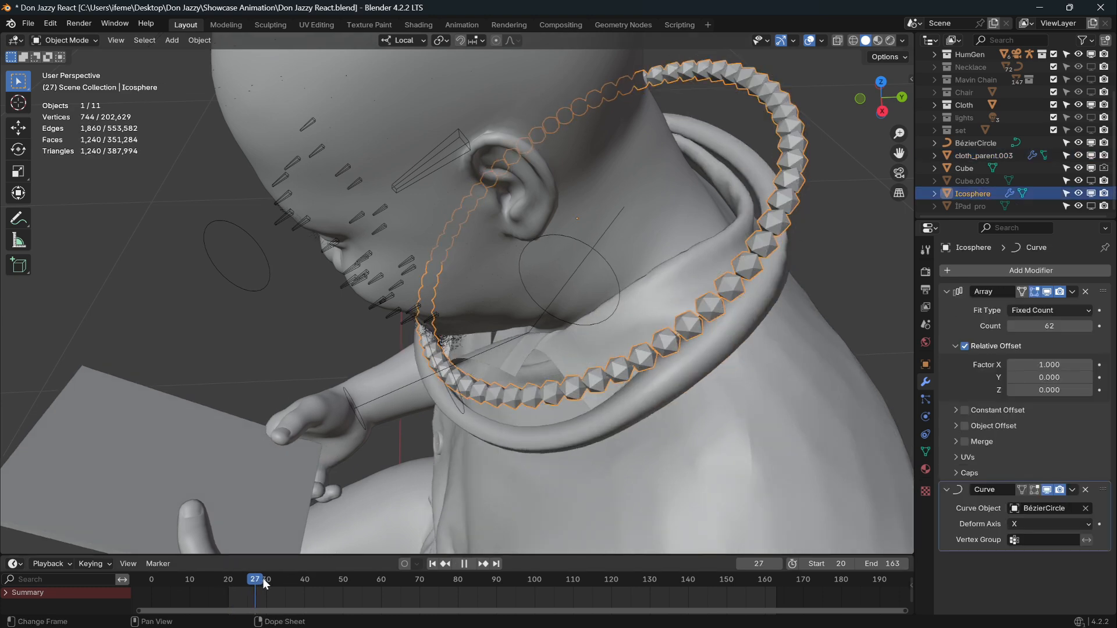
key("space")
middle_click_drag(186, 376, 505, 467)
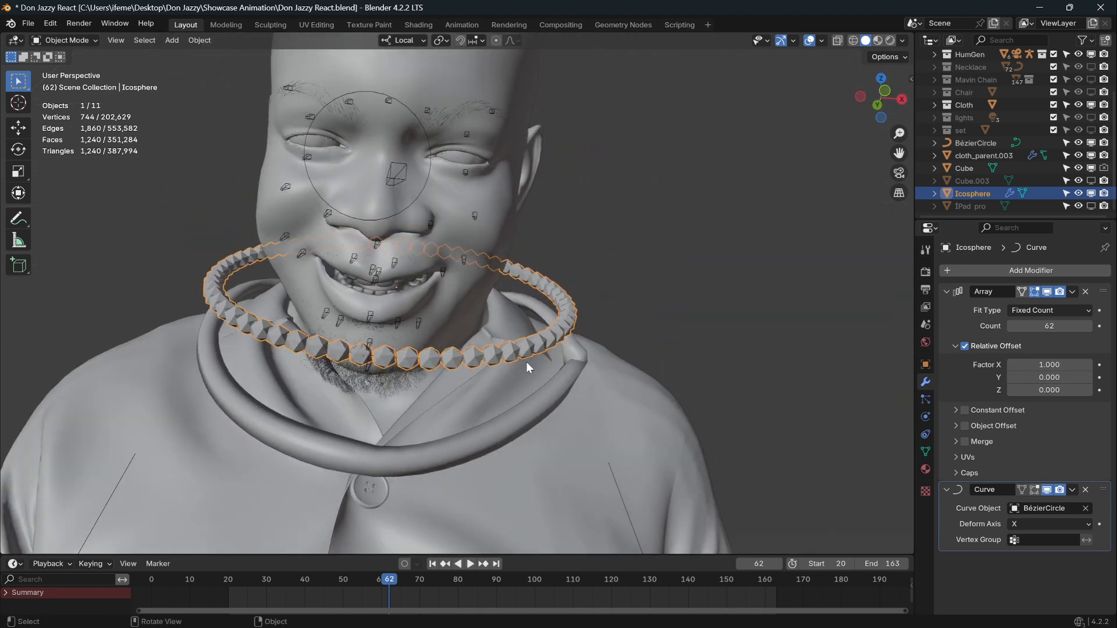
left_click_drag(388, 580, 224, 593)
key("space")
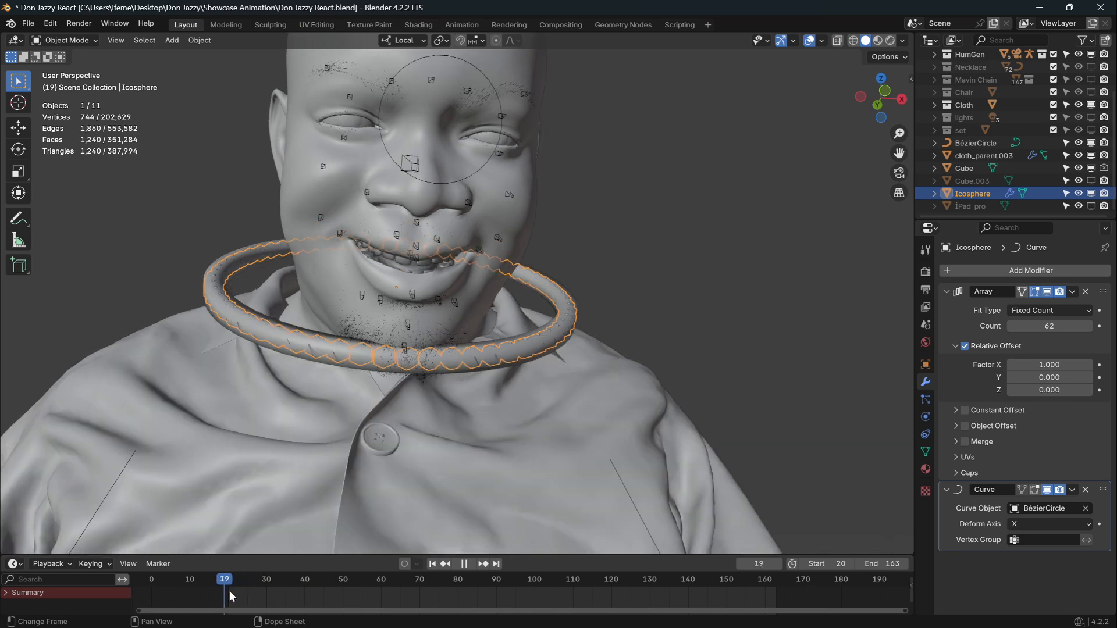
key("Escape")
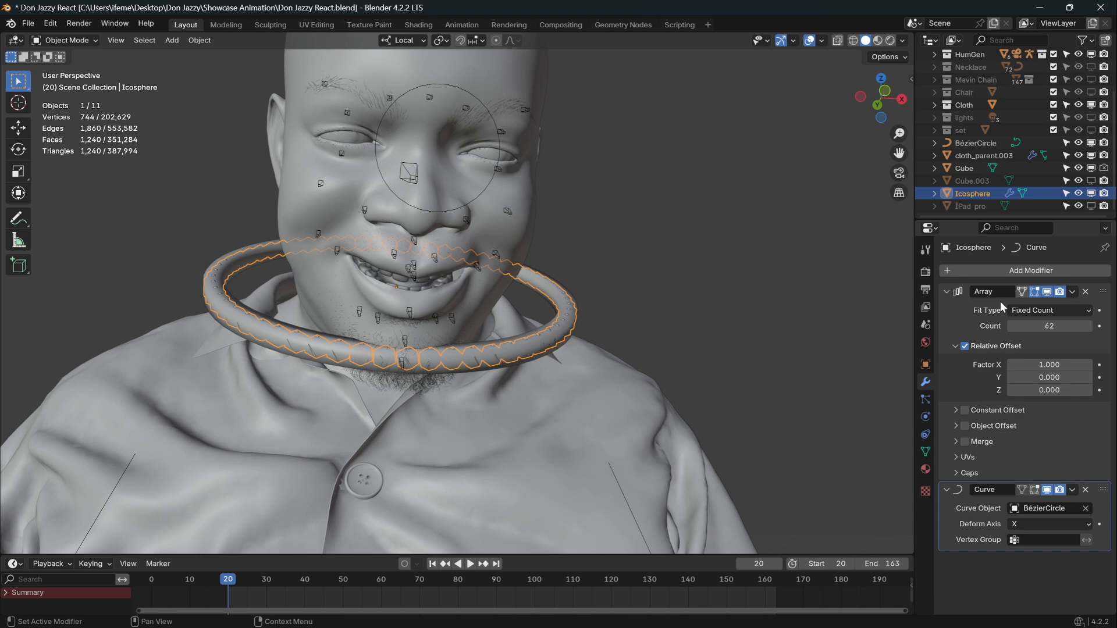
Add a Surface Deform to the Icosphere bead chain targeting cloth_parent.003 and bind it.
left_click(980, 270)
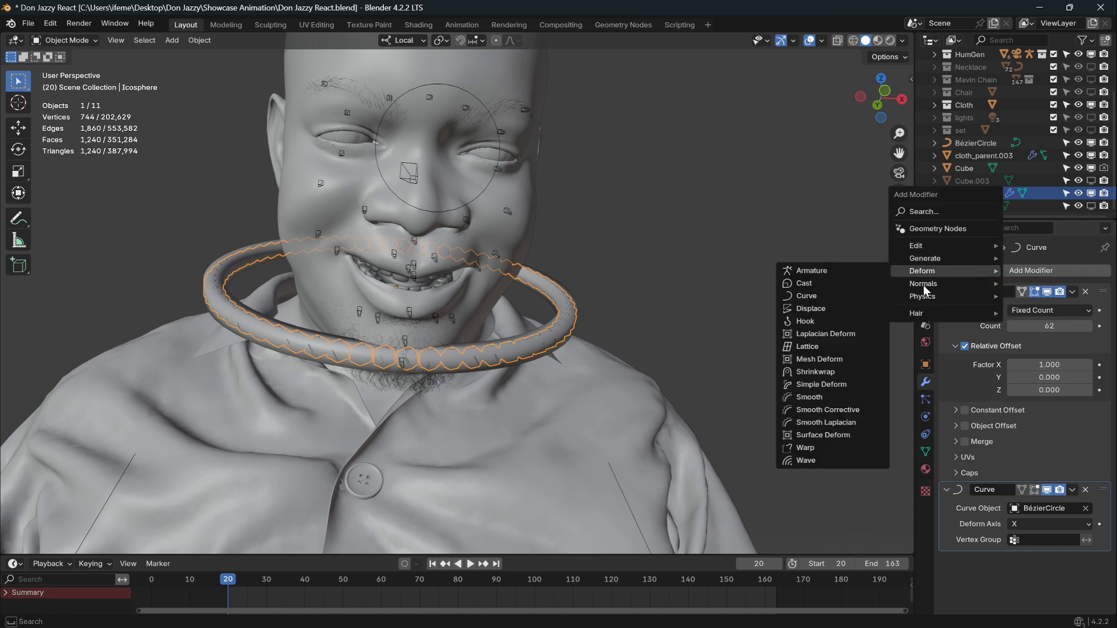
left_click(844, 436)
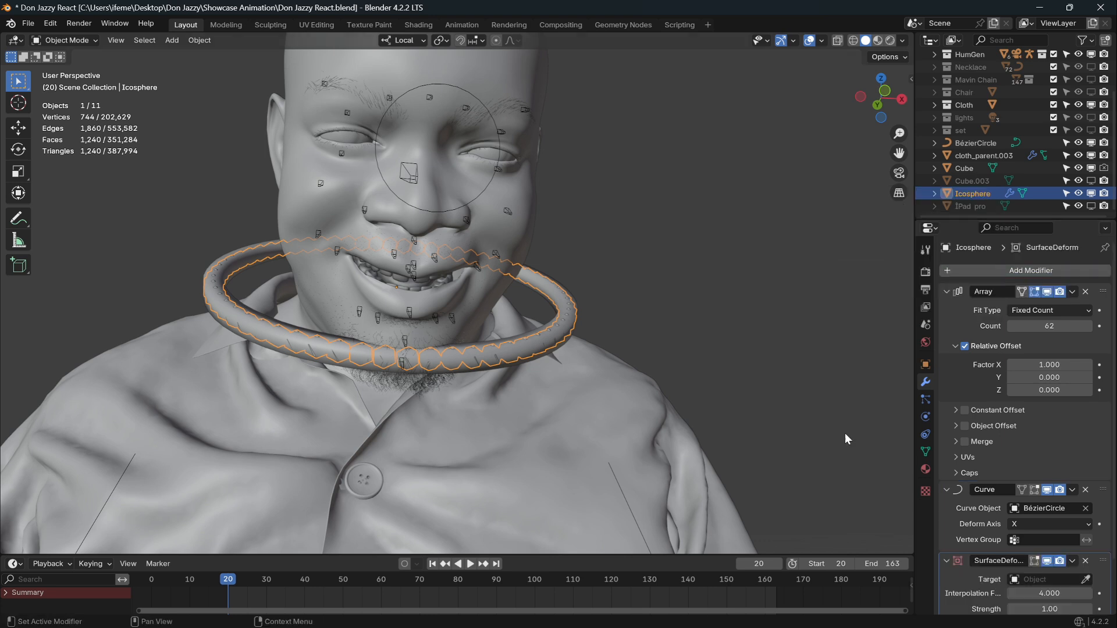
scroll(1024, 442, "down", 3)
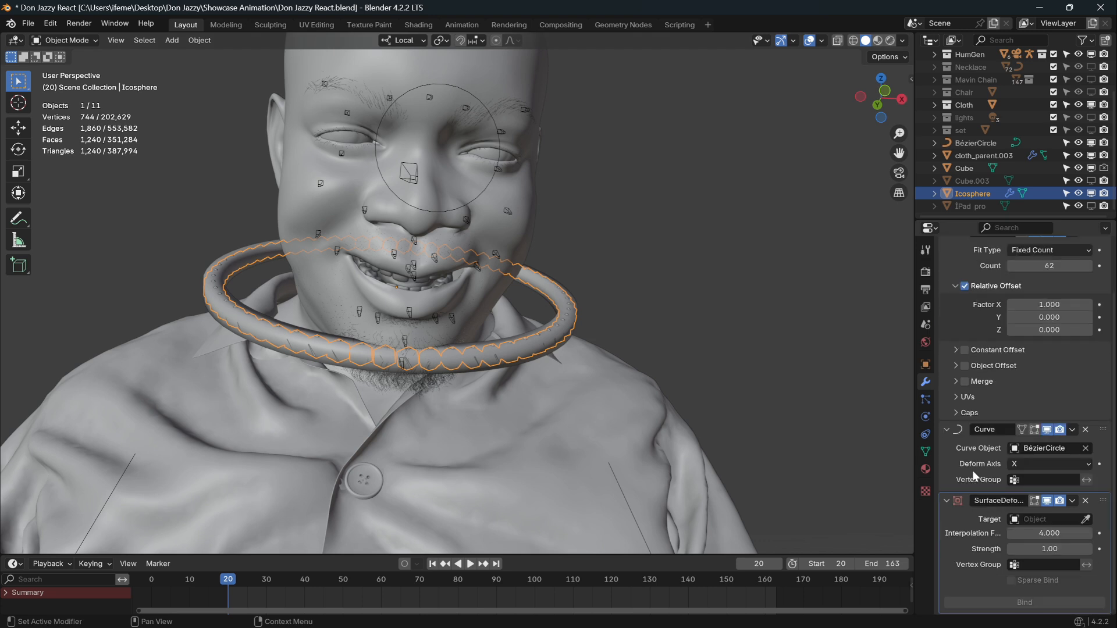
left_click(1085, 520)
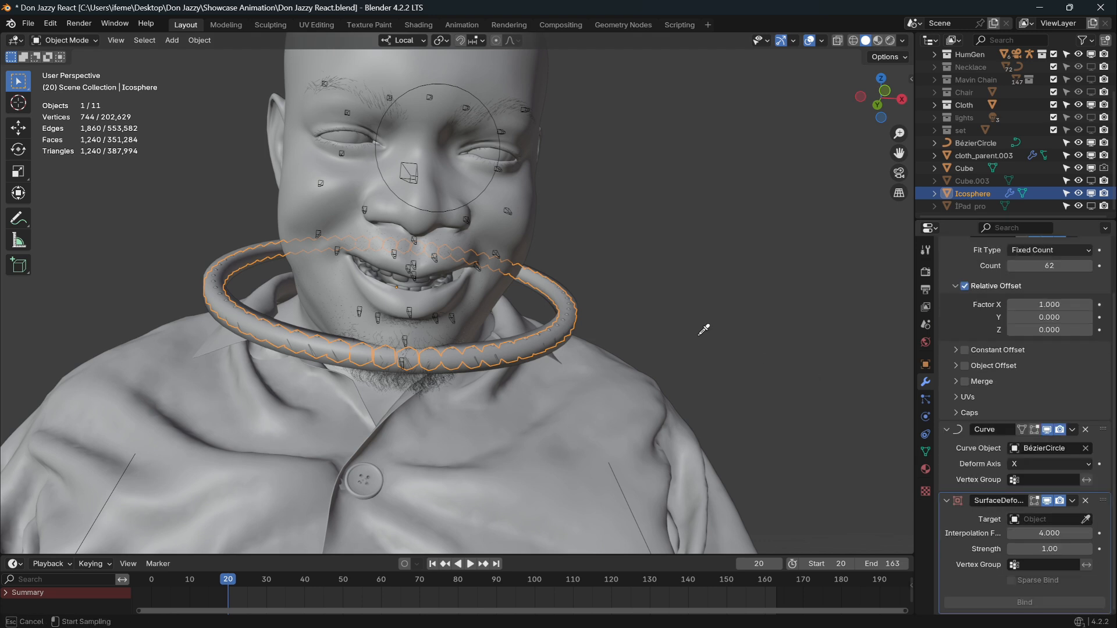
left_click(581, 295)
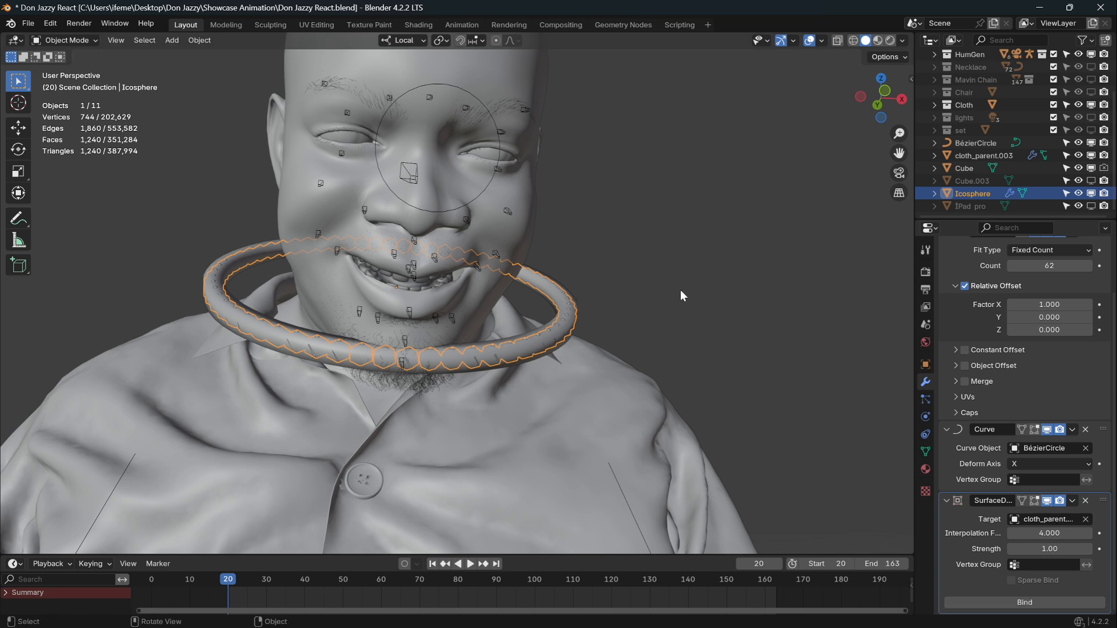
left_click(1024, 602)
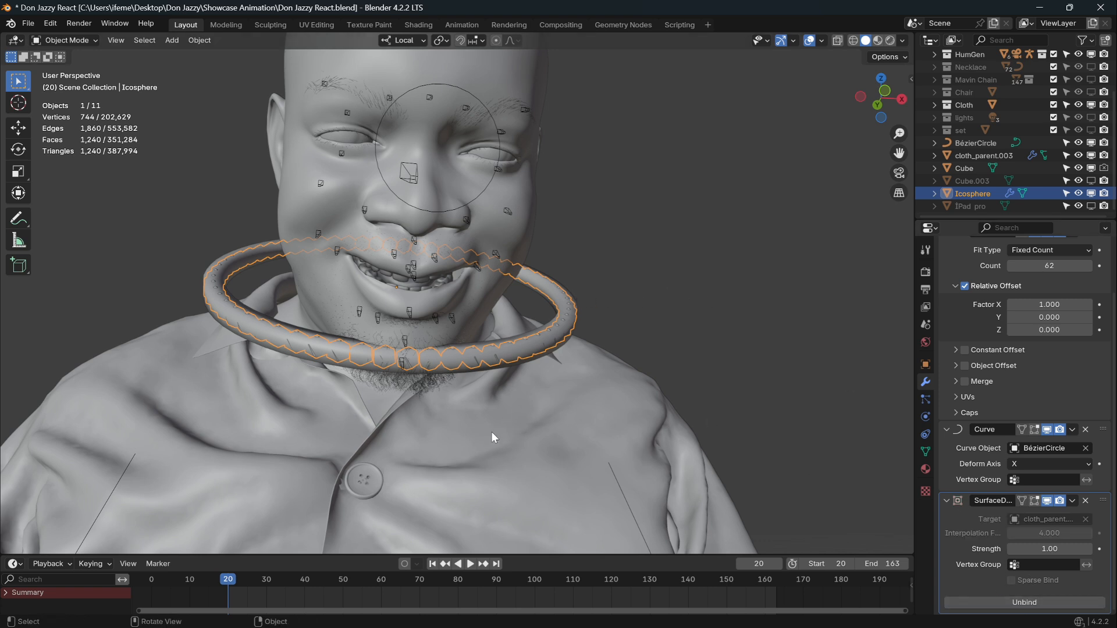
Play the animation to frame 110 to test the binding, then select the collar ring.
key("space")
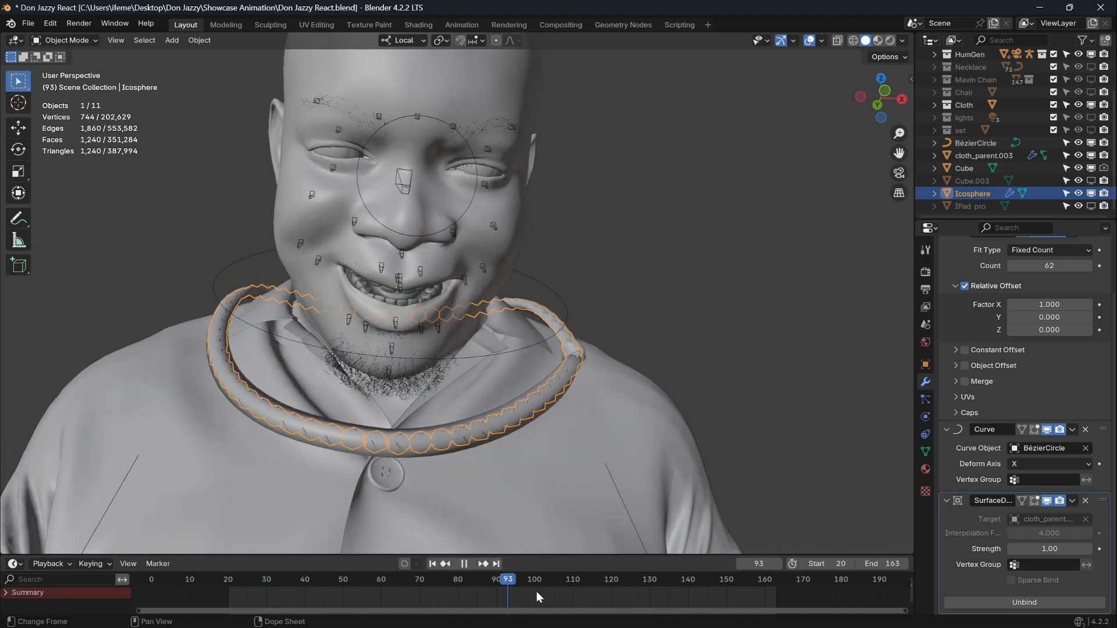
key("space")
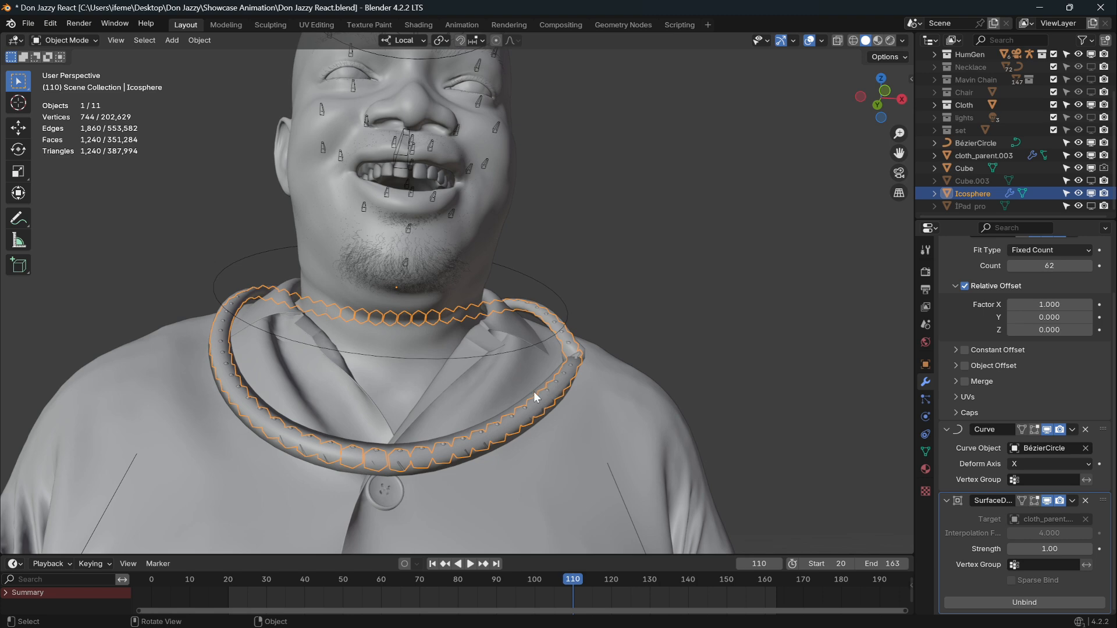
left_click(536, 397)
Hide cloth_parent.003 and play and scrub frames 105, 77 and 55 to verify the beads follow.
key("h")
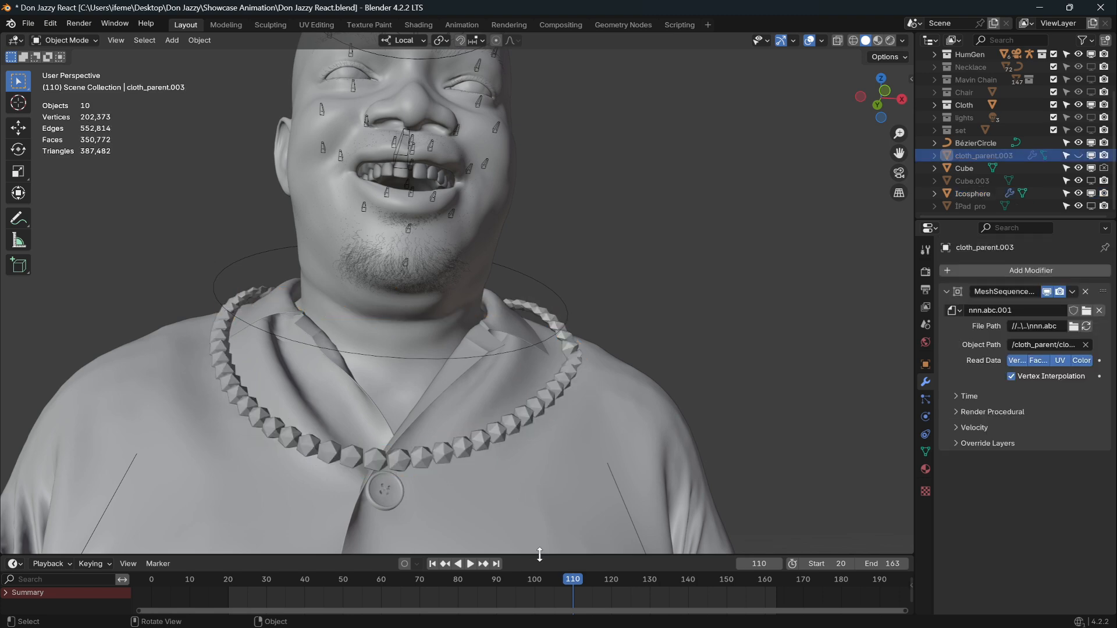
left_click_drag(571, 580, 418, 597)
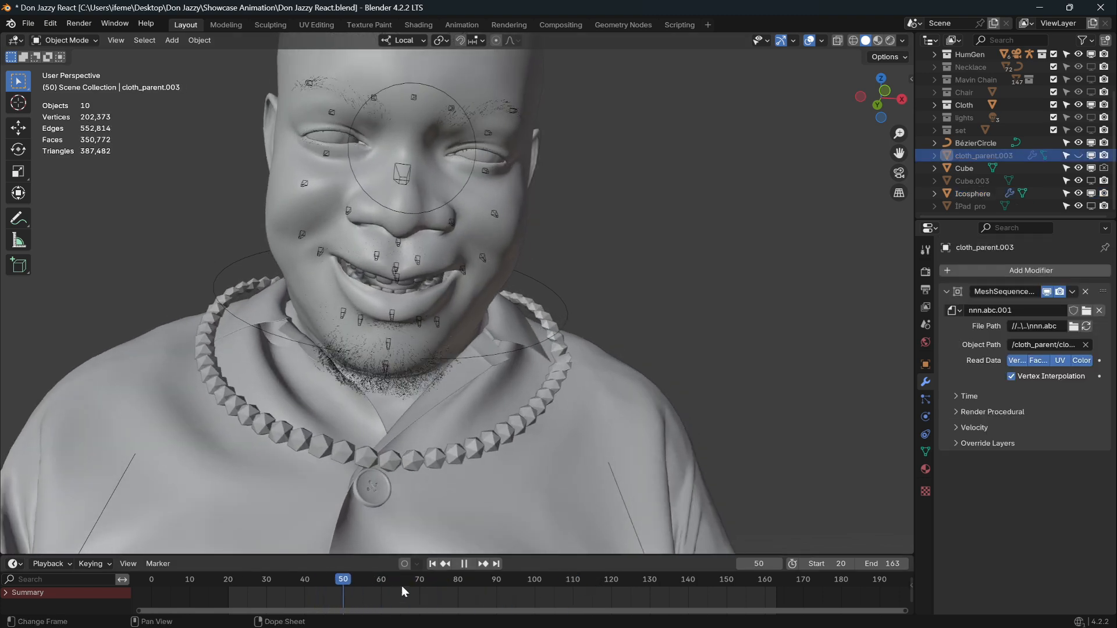
scroll(642, 412, "down", 7)
key("space")
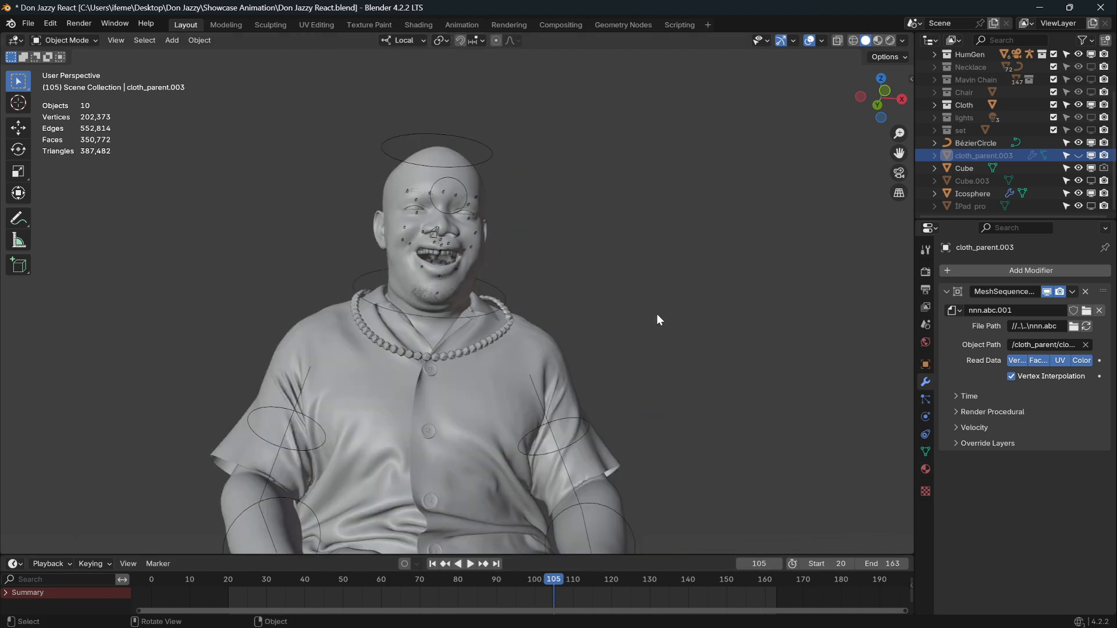
middle_click_drag(649, 317, 605, 408)
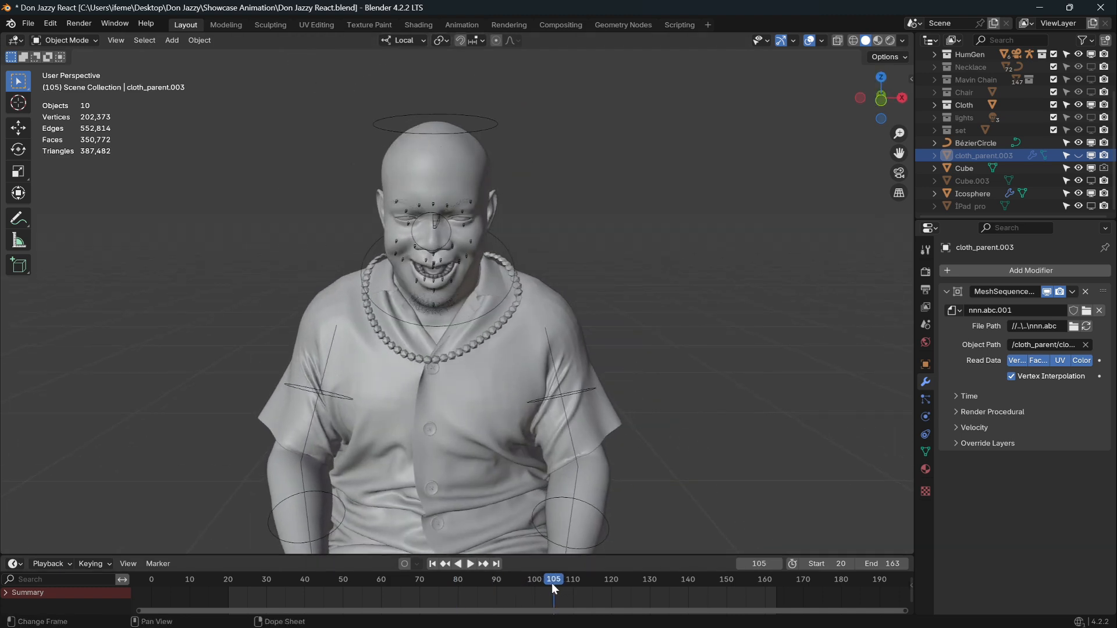
left_click_drag(552, 583, 414, 596)
key("space")
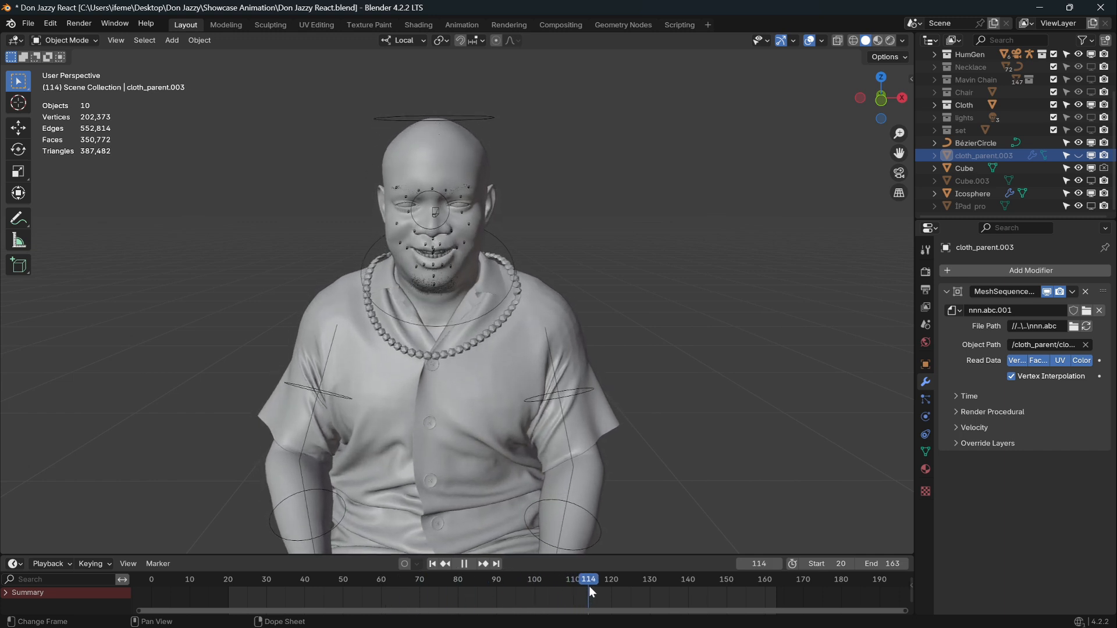
left_click_drag(589, 585, 441, 598)
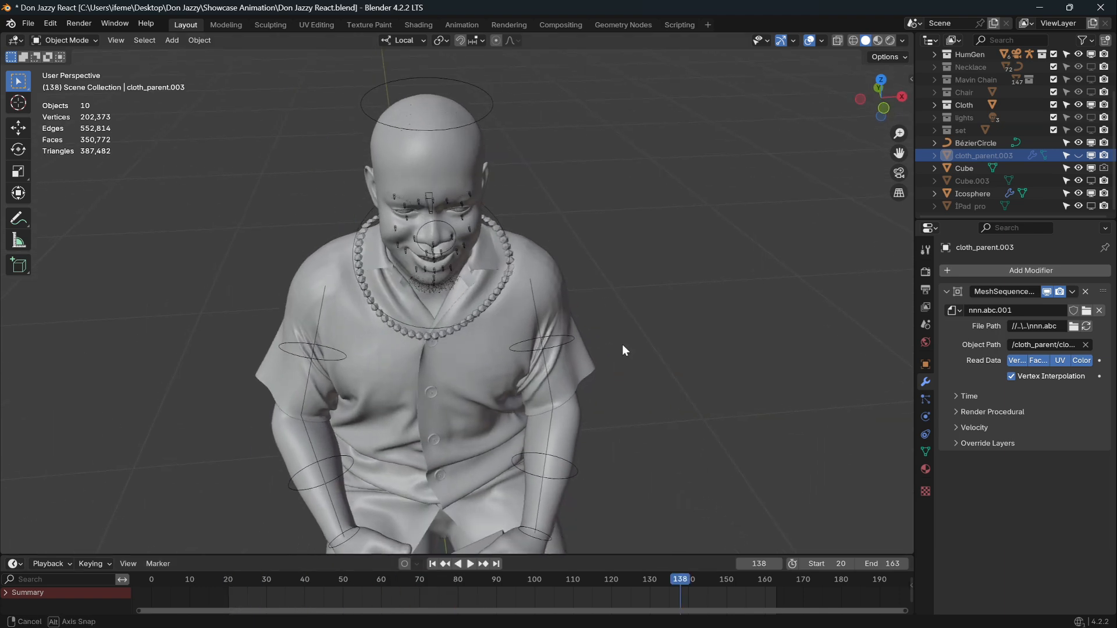